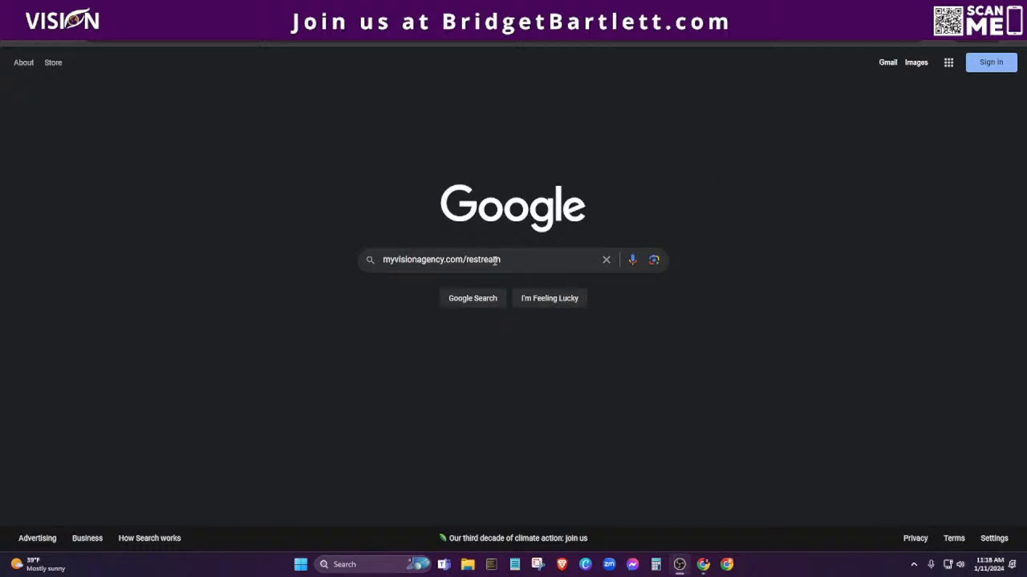
Show Restream's plans with yearly billing ($16 and $41/month), then bring the dashboard window forward.
{"action": "key", "text": "Return"}
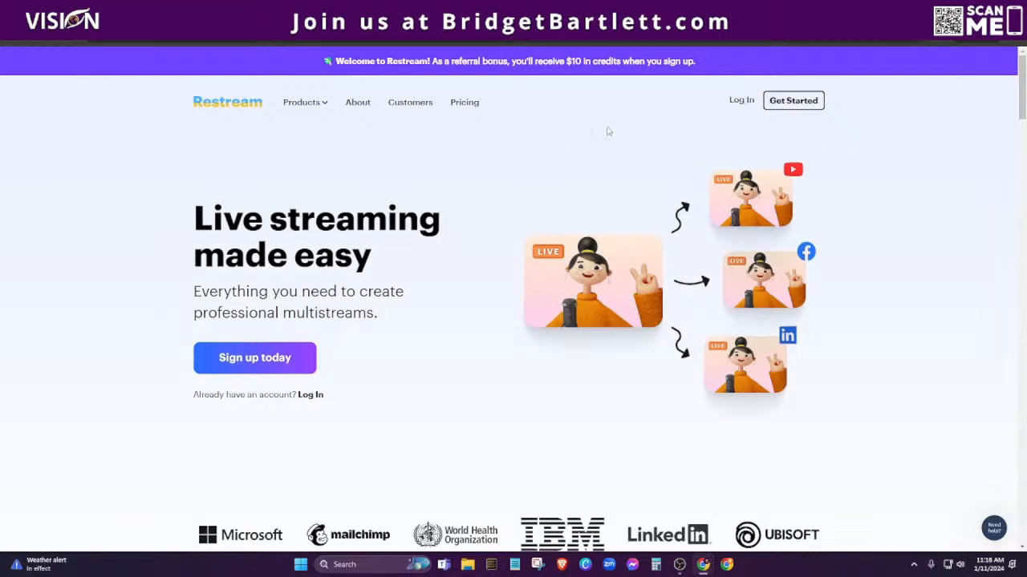
{"action": "scroll", "coordinate": [892, 404], "scroll_direction": "down", "scroll_amount": 3}
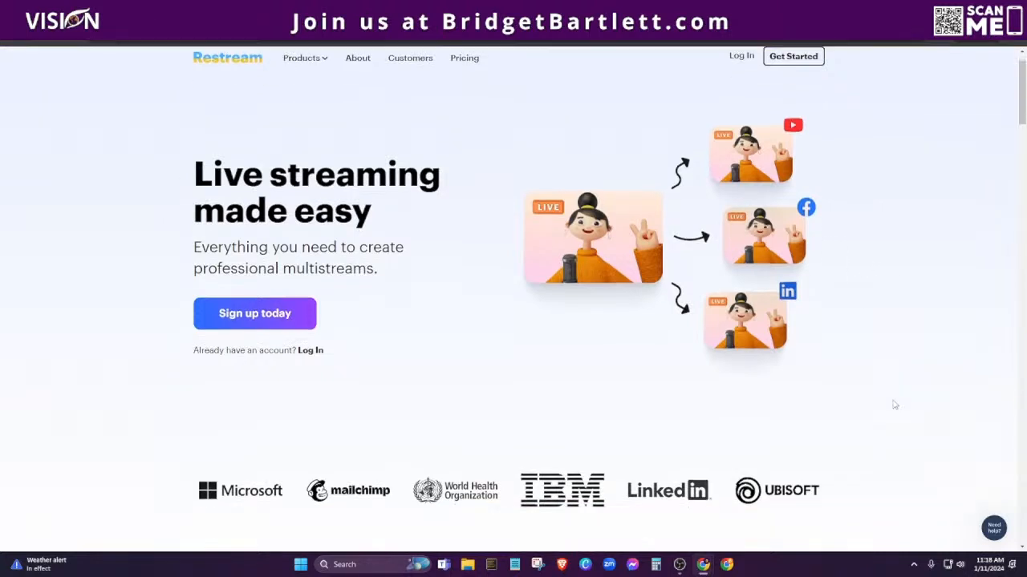
{"action": "scroll", "coordinate": [892, 403], "scroll_direction": "up", "scroll_amount": 3}
{"action": "scroll", "coordinate": [889, 401], "scroll_direction": "down", "scroll_amount": 7}
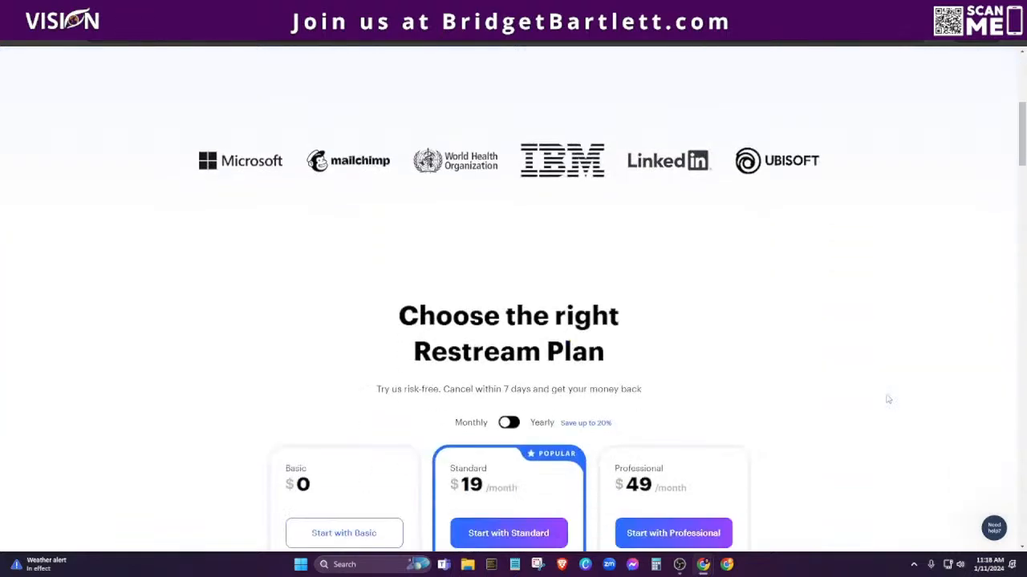
{"action": "scroll", "coordinate": [888, 399], "scroll_direction": "down", "scroll_amount": 2}
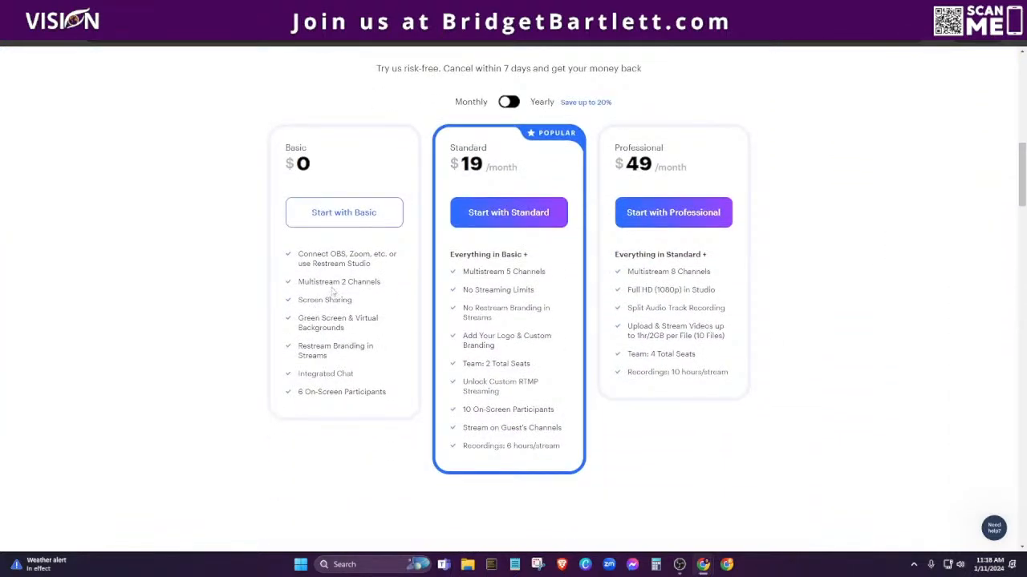
{"action": "left_click", "coordinate": [511, 103]}
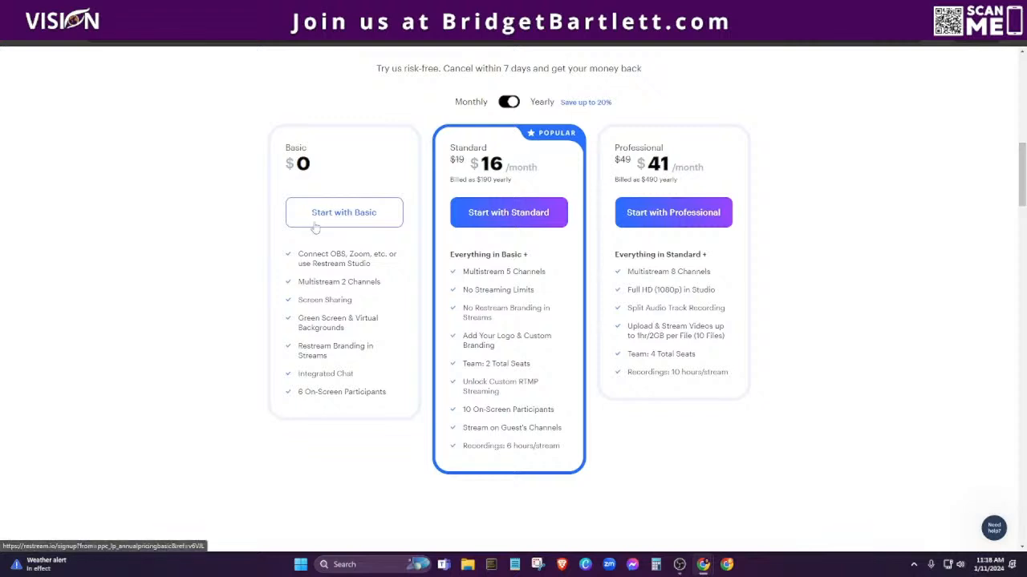
{"action": "mouse_move", "coordinate": [703, 566]}
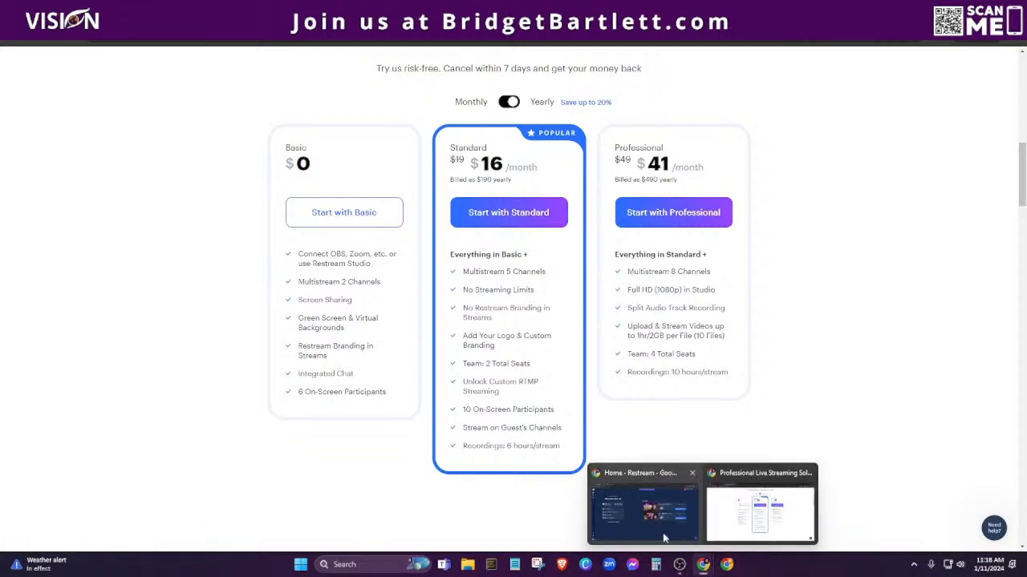
{"action": "left_click", "coordinate": [664, 538]}
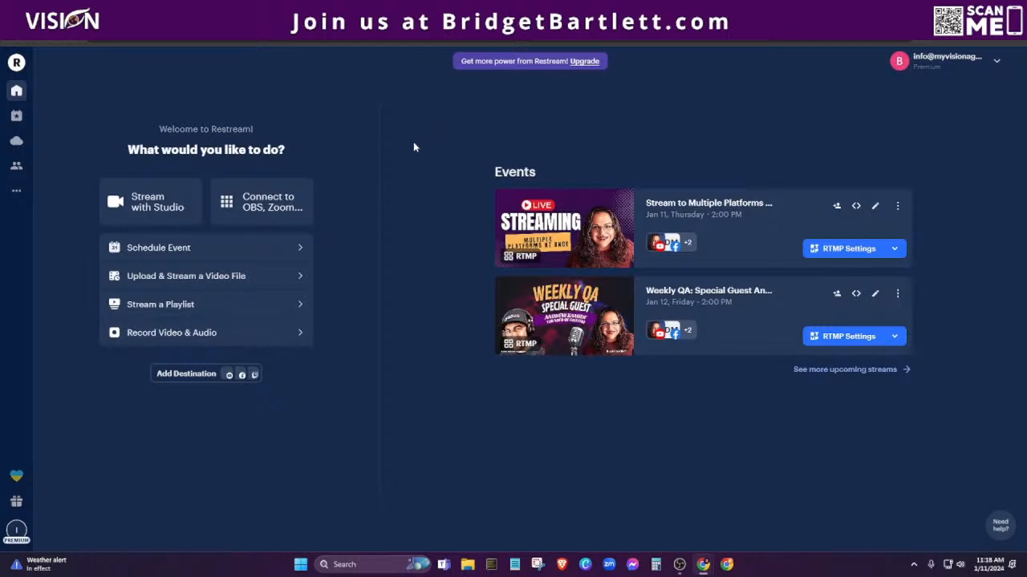
Open the full list of upcoming events and scroll through it.
{"action": "left_click", "coordinate": [805, 373]}
{"action": "scroll", "coordinate": [802, 355], "scroll_direction": "down", "scroll_amount": 3}
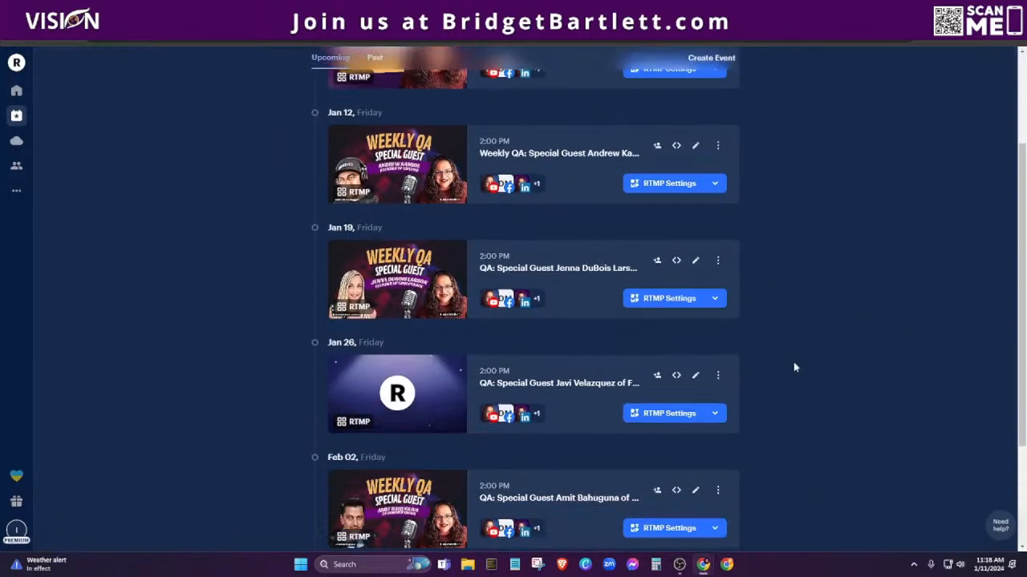
{"action": "scroll", "coordinate": [790, 429], "scroll_direction": "down", "scroll_amount": 1}
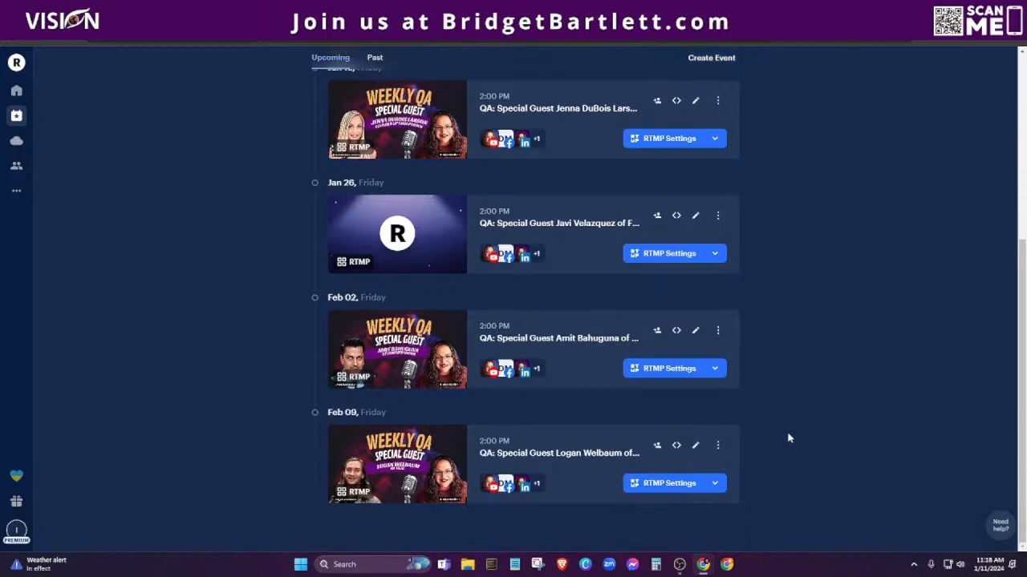
{"action": "scroll", "coordinate": [787, 439], "scroll_direction": "up", "scroll_amount": 4}
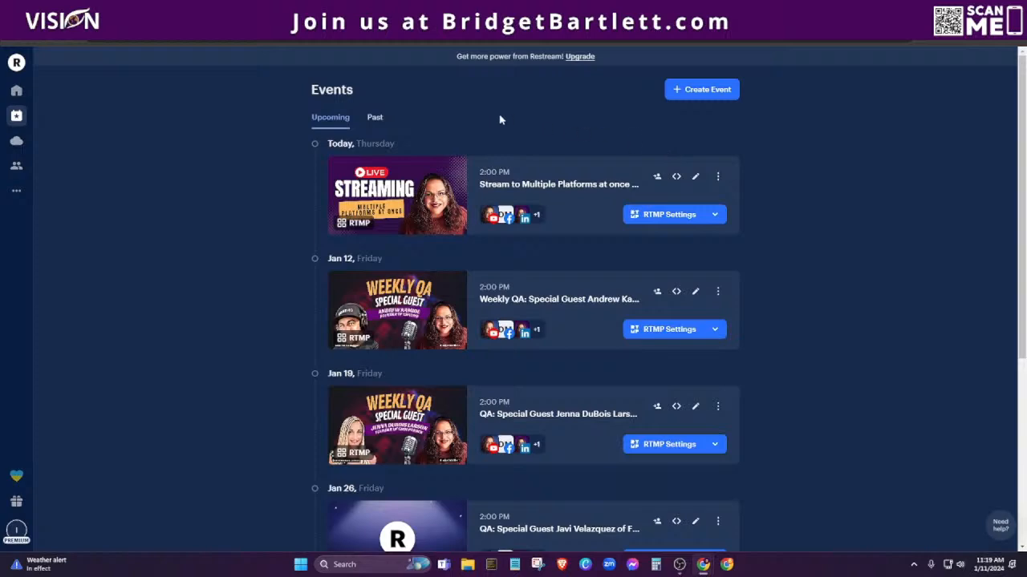
{"action": "scroll", "coordinate": [203, 334], "scroll_direction": "down", "scroll_amount": 3}
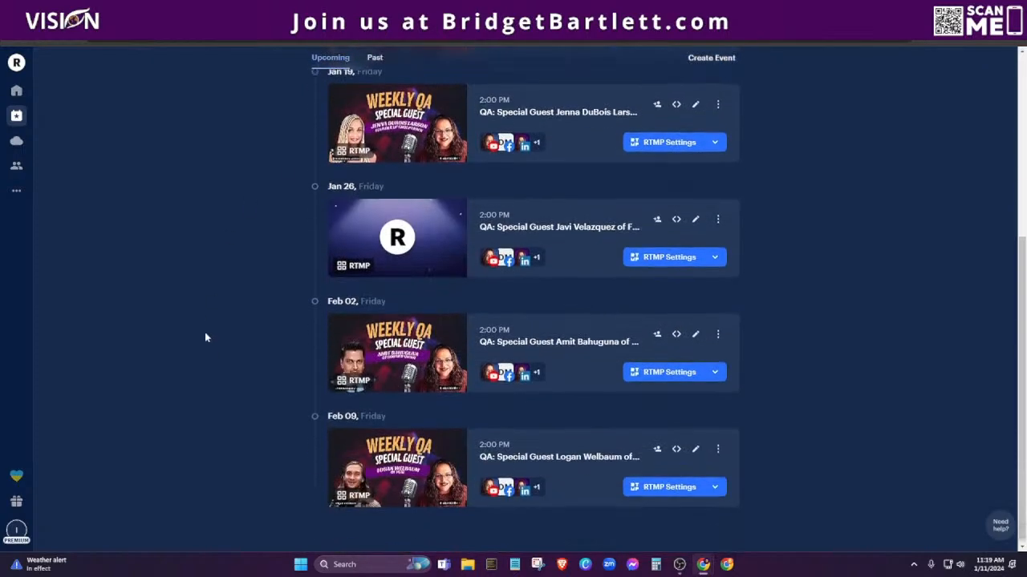
{"action": "scroll", "coordinate": [211, 352], "scroll_direction": "up", "scroll_amount": 3}
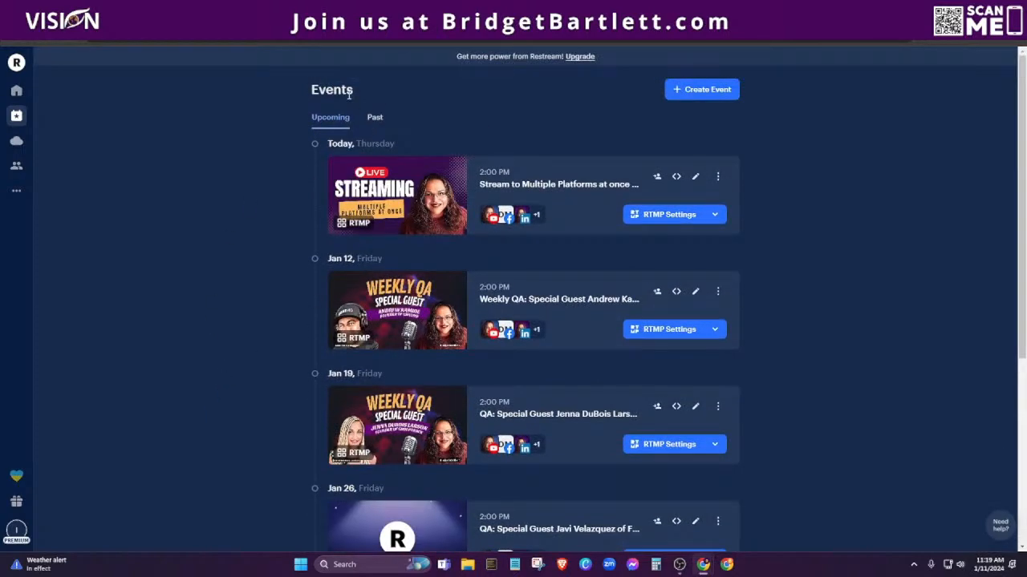
Browse the Past events, then go to the Video Storage page.
{"action": "left_click", "coordinate": [374, 117]}
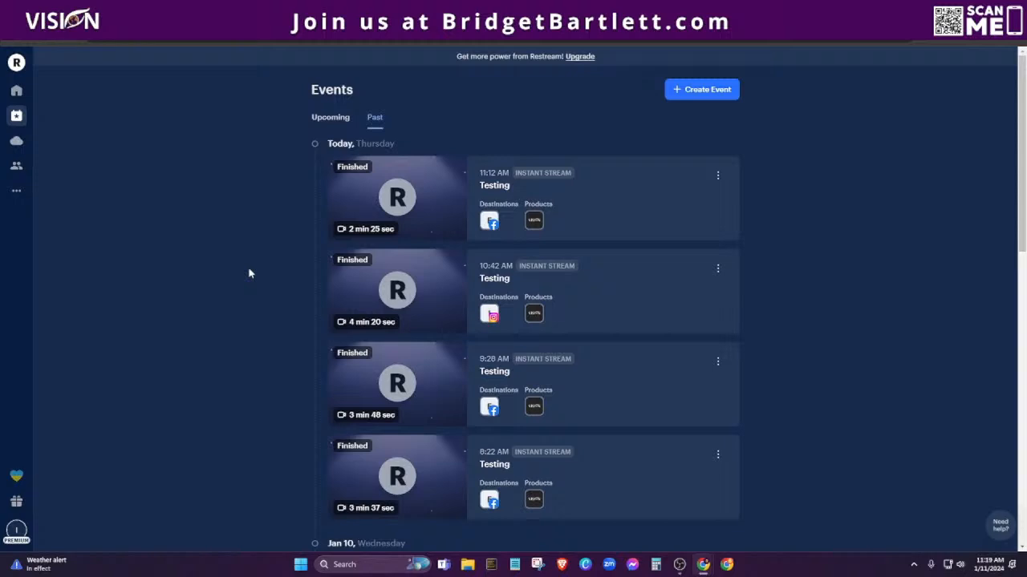
{"action": "scroll", "coordinate": [255, 313], "scroll_direction": "down", "scroll_amount": 5}
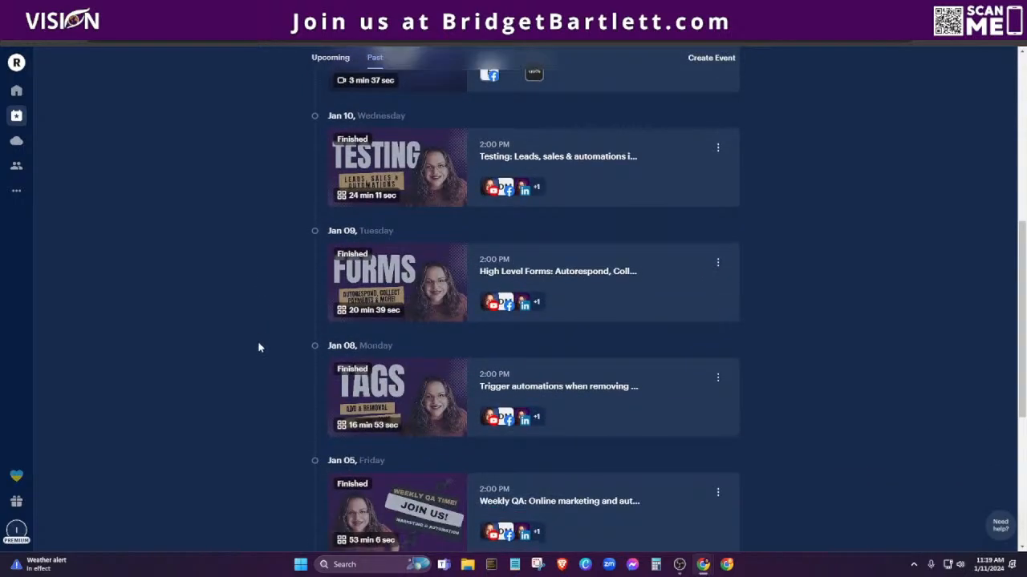
{"action": "scroll", "coordinate": [241, 341], "scroll_direction": "up", "scroll_amount": 3}
{"action": "left_click", "coordinate": [16, 145]}
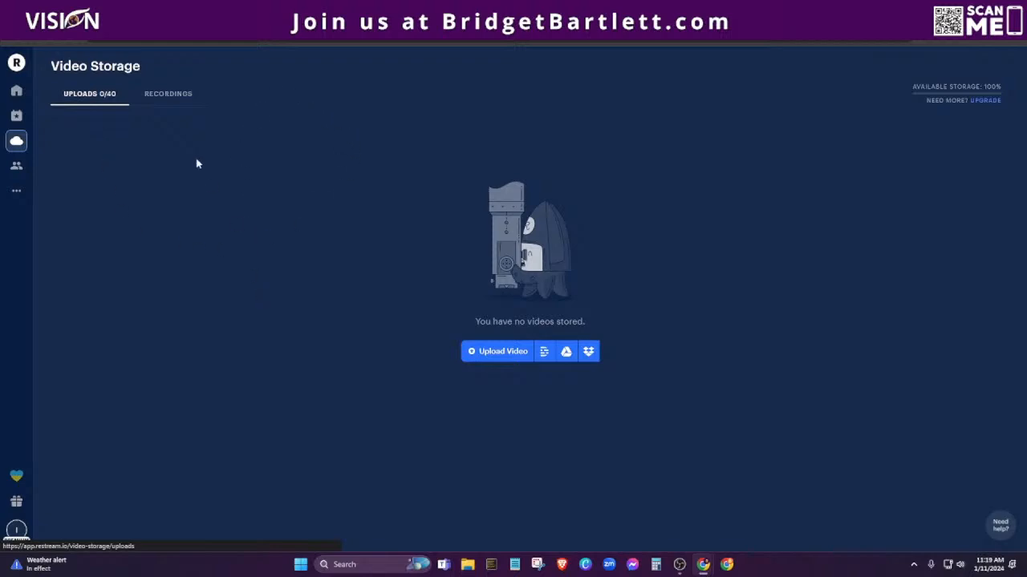
List the Recordings, open and close Trim & Save for the first Testing clip, then view Teams.
{"action": "left_click", "coordinate": [176, 96]}
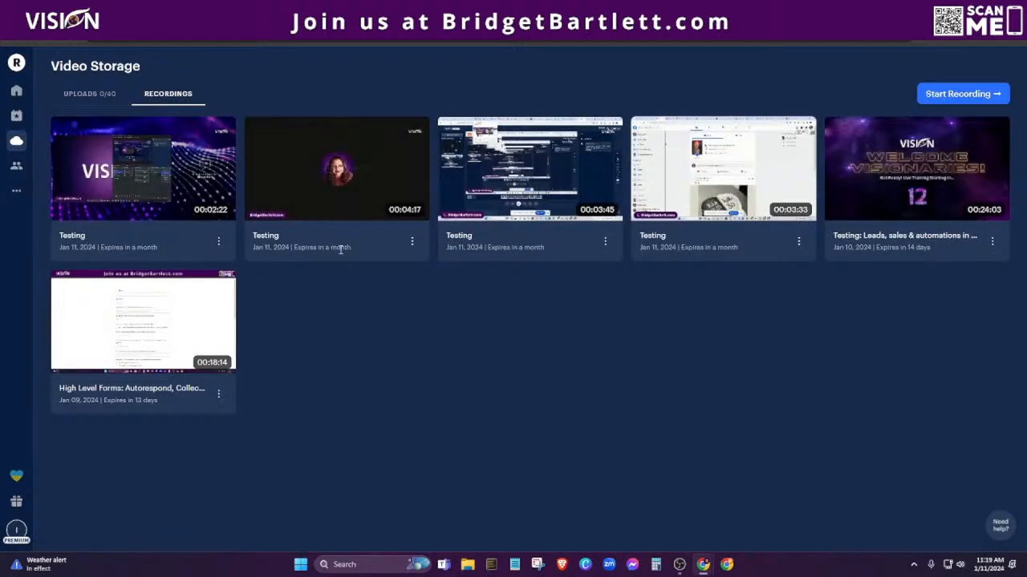
{"action": "left_click", "coordinate": [218, 243]}
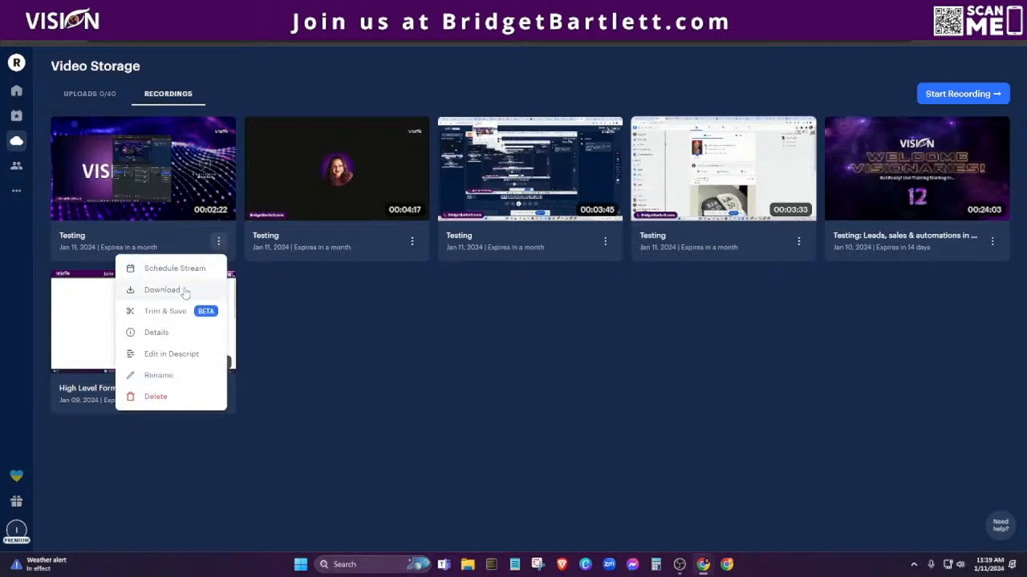
{"action": "left_click", "coordinate": [177, 313]}
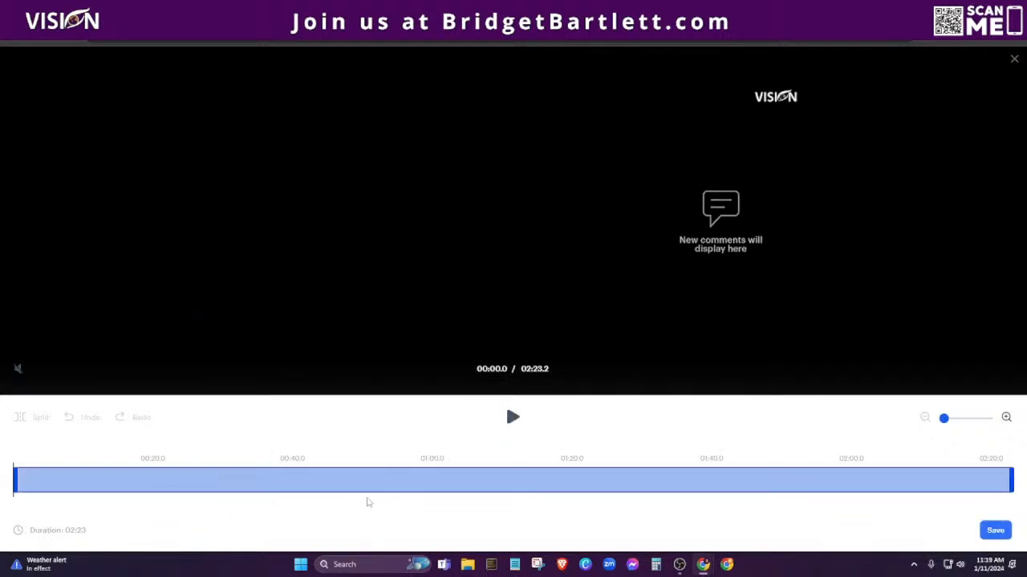
{"action": "left_click", "coordinate": [1014, 59]}
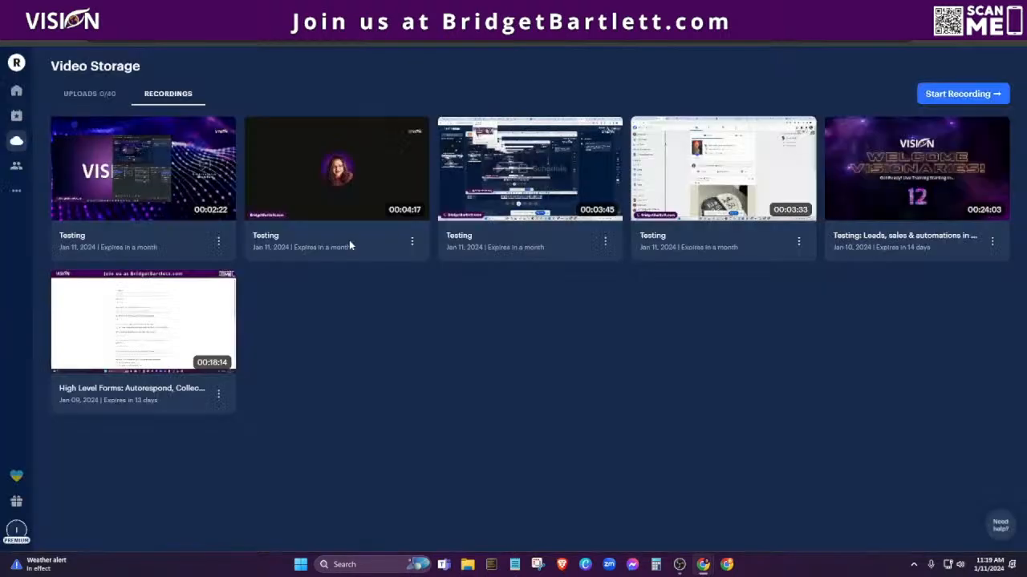
{"action": "left_click", "coordinate": [218, 241]}
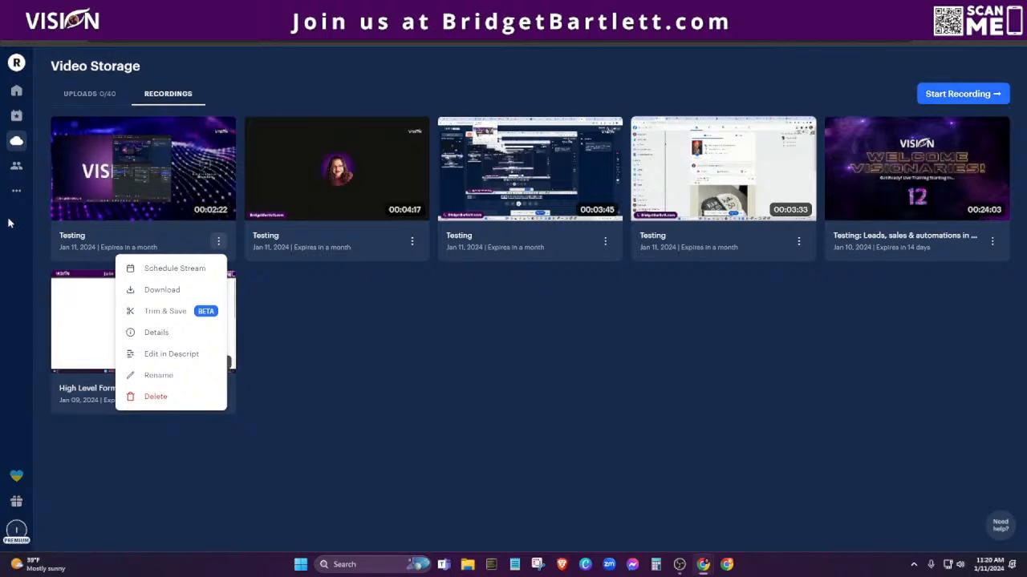
{"action": "left_click", "coordinate": [16, 165]}
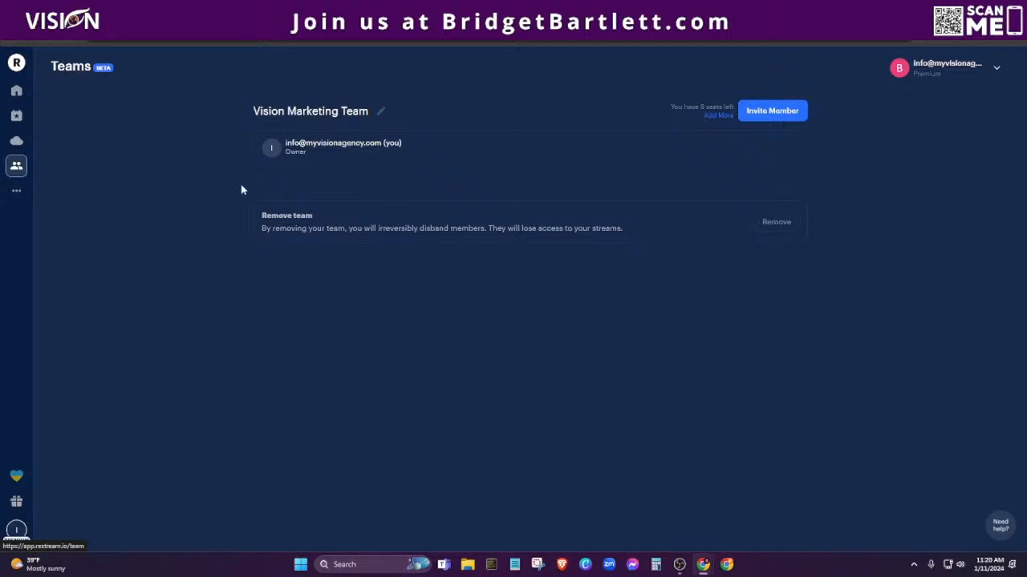
Expand the sidebar, check the Analytics overview, then return to the Home dashboard.
{"action": "left_click", "coordinate": [17, 196]}
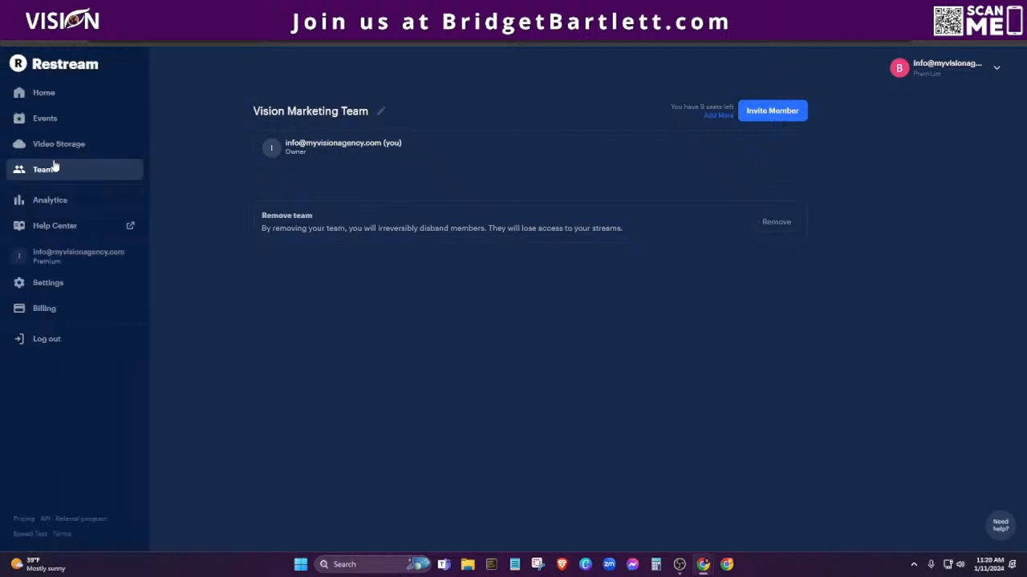
{"action": "left_click", "coordinate": [50, 200]}
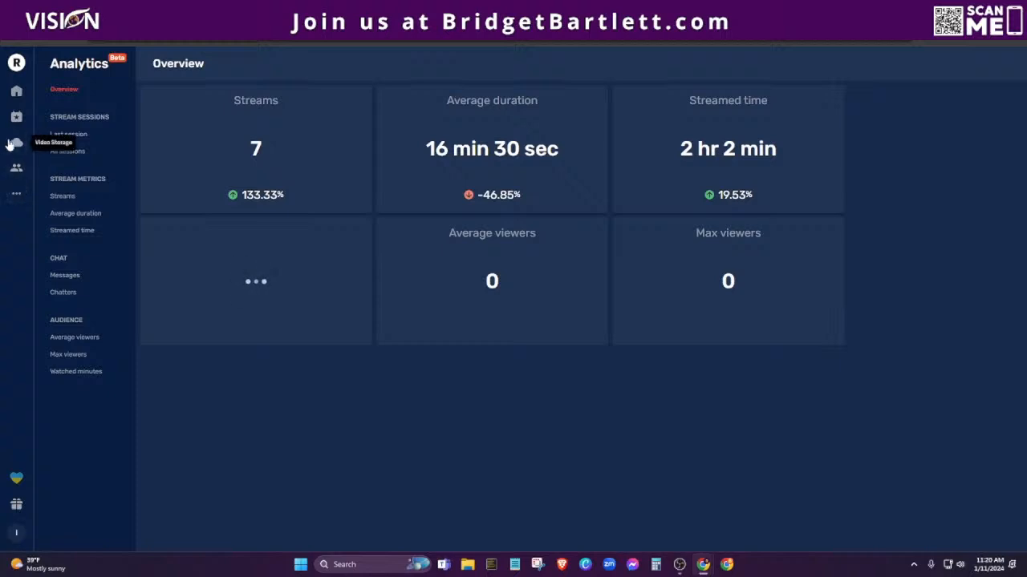
{"action": "left_click", "coordinate": [16, 93]}
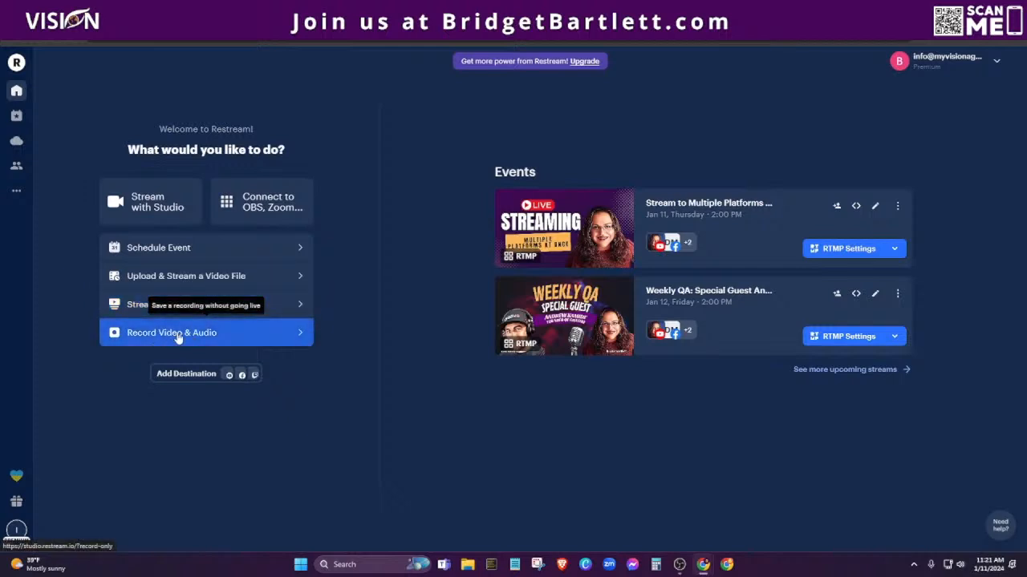
Add a Facebook Page as a streaming destination and close the Destinations dialog.
{"action": "left_click", "coordinate": [173, 378]}
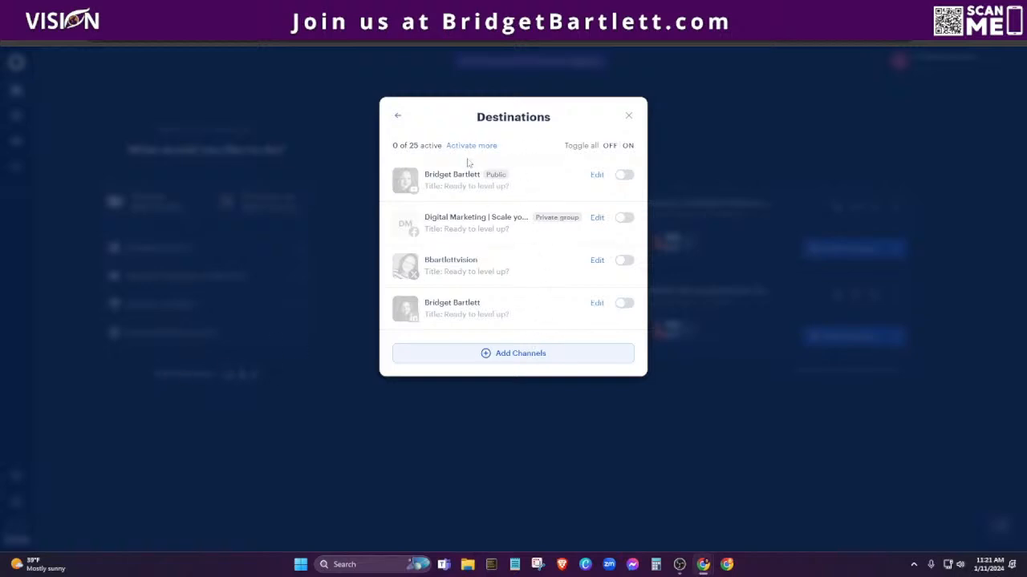
{"action": "left_click", "coordinate": [516, 353]}
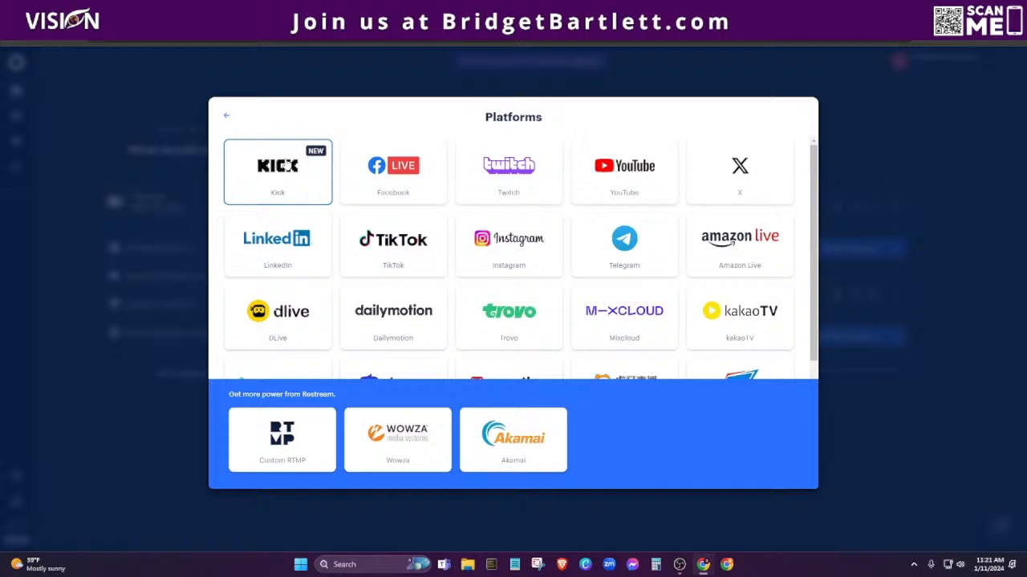
{"action": "scroll", "coordinate": [625, 268], "scroll_direction": "down", "scroll_amount": 3}
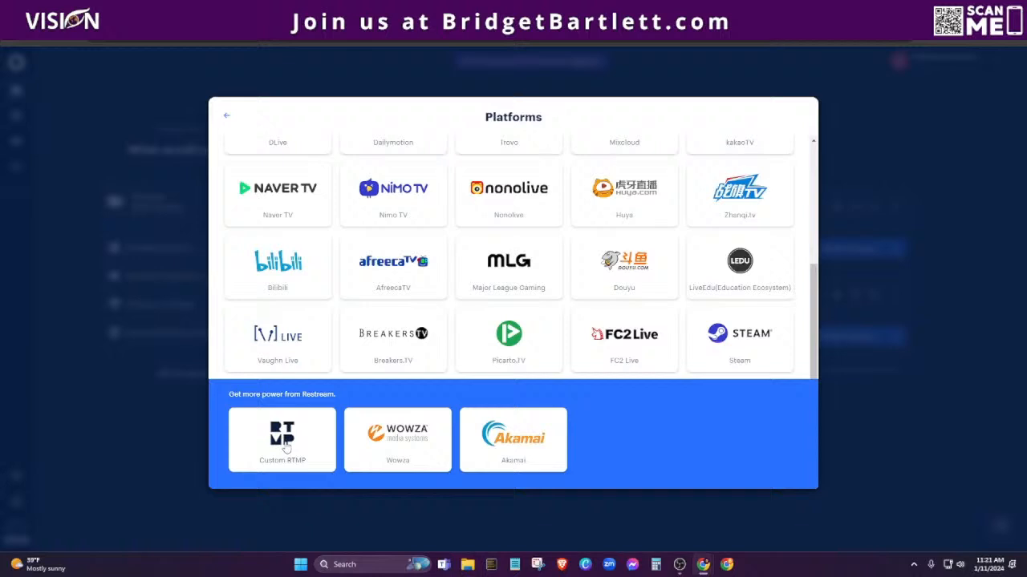
{"action": "scroll", "coordinate": [683, 373], "scroll_direction": "up", "scroll_amount": 3}
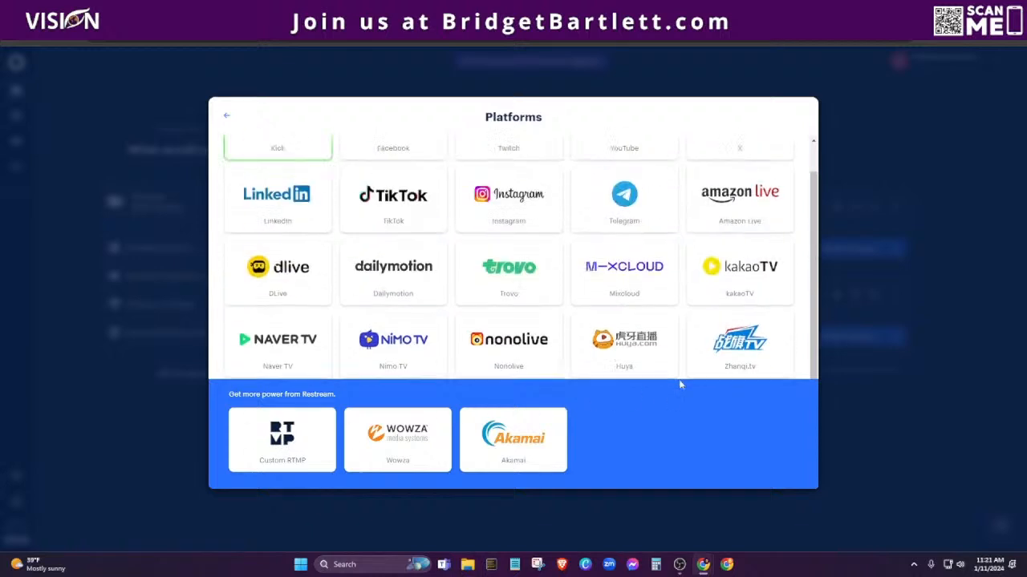
{"action": "left_click", "coordinate": [393, 171]}
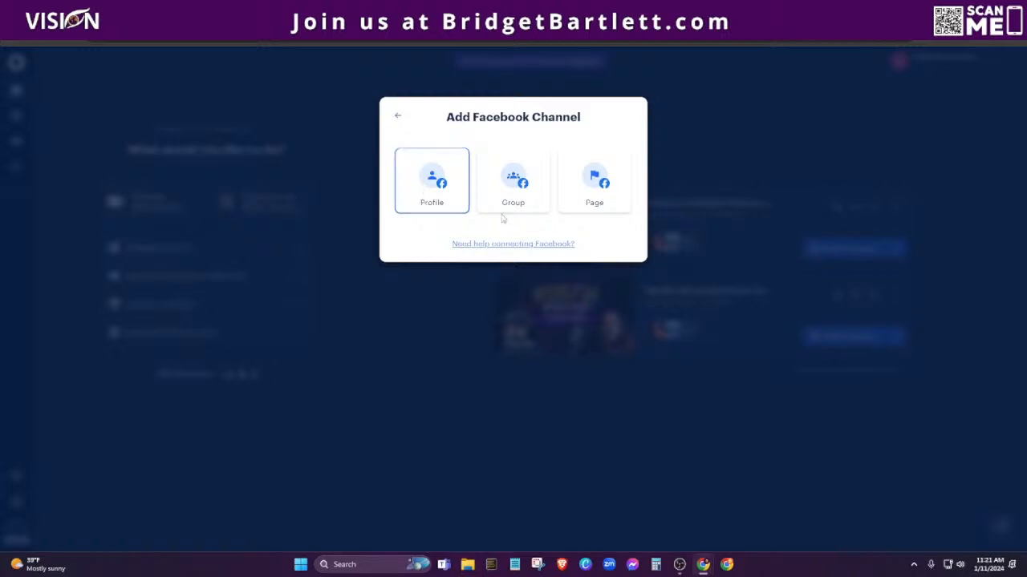
{"action": "left_click", "coordinate": [603, 186]}
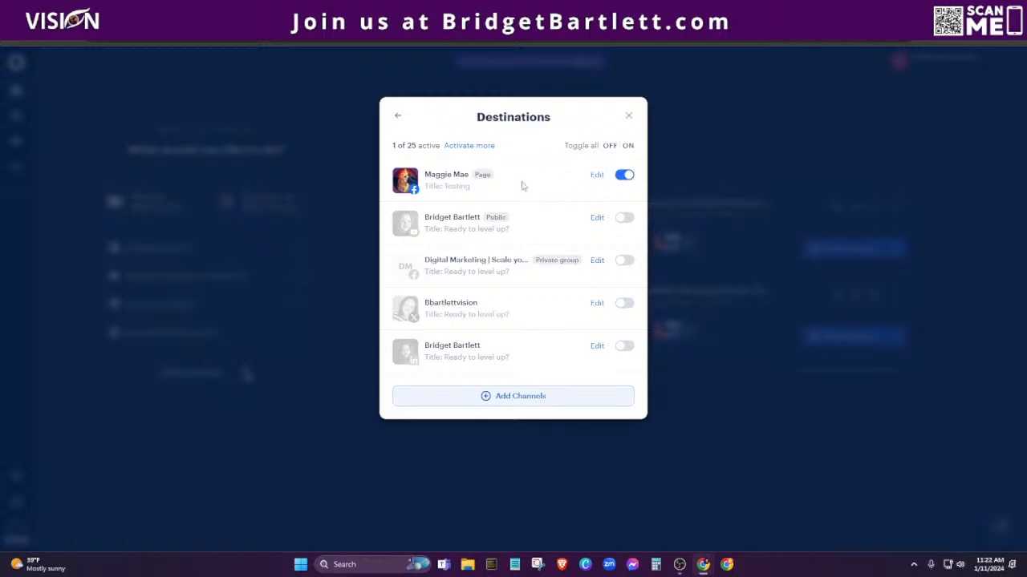
{"action": "left_click", "coordinate": [630, 118]}
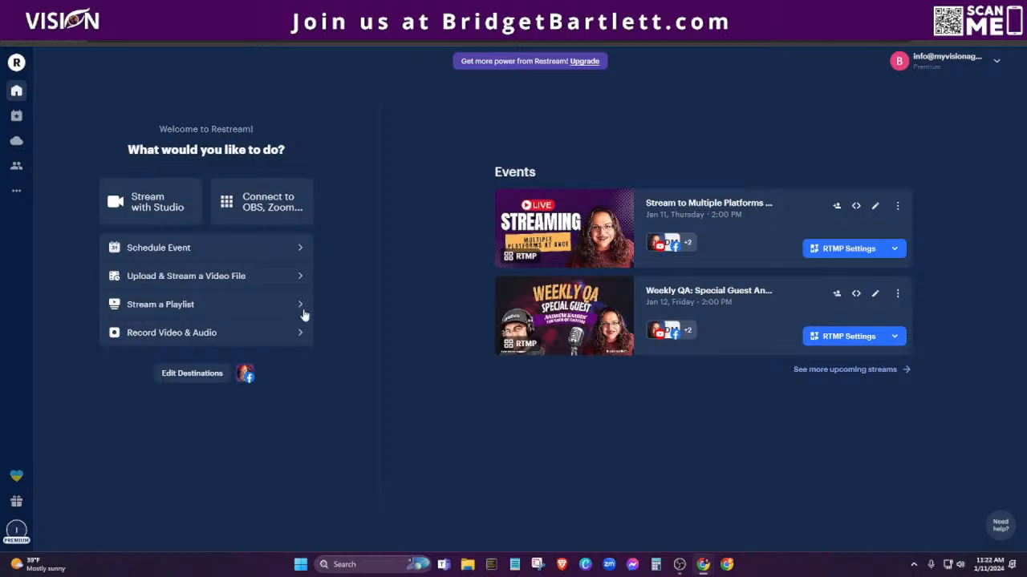
Open Restream Studio and toggle the camera source off and back on.
{"action": "left_click", "coordinate": [159, 208]}
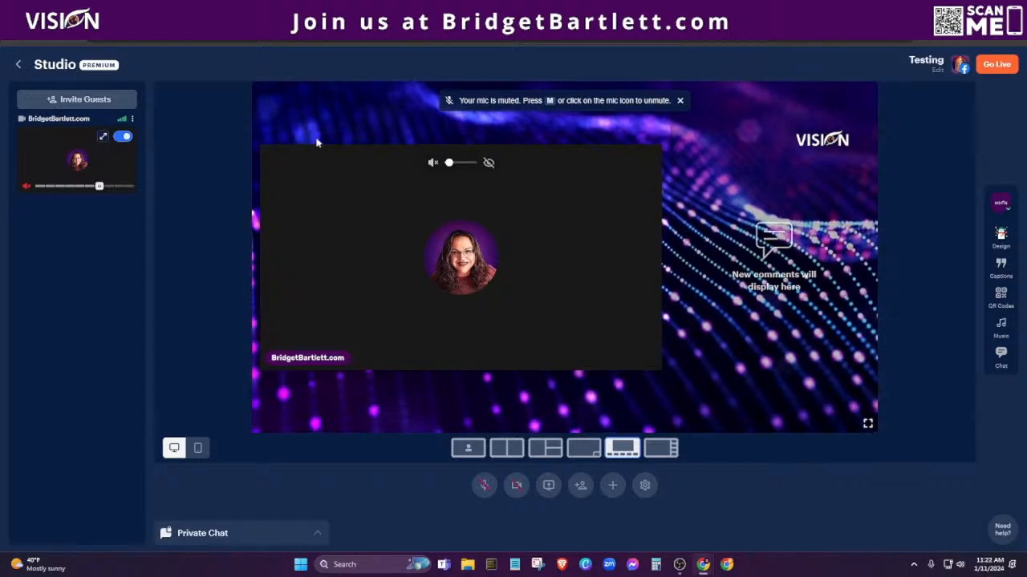
{"action": "left_click", "coordinate": [120, 138]}
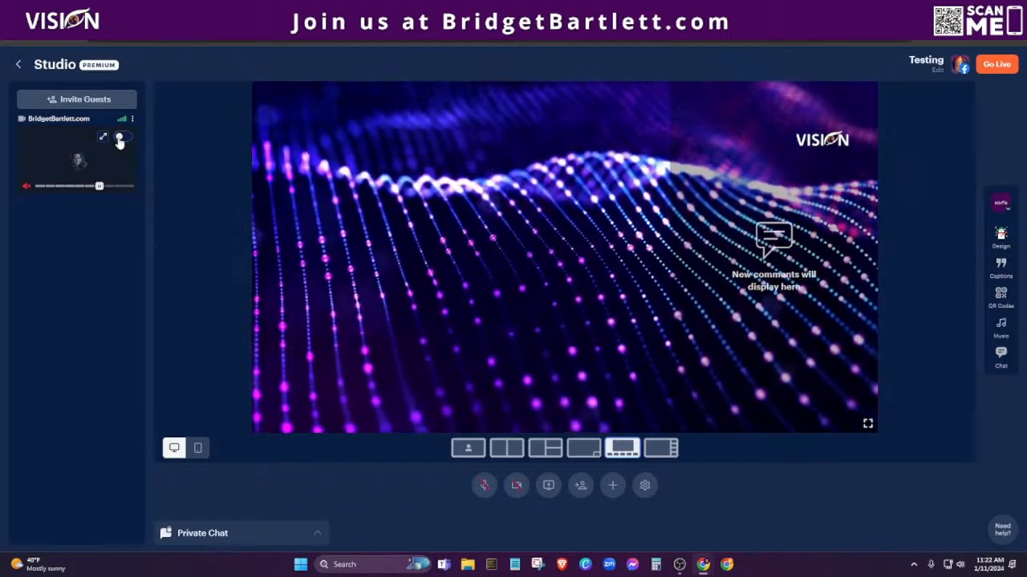
{"action": "left_click", "coordinate": [120, 138]}
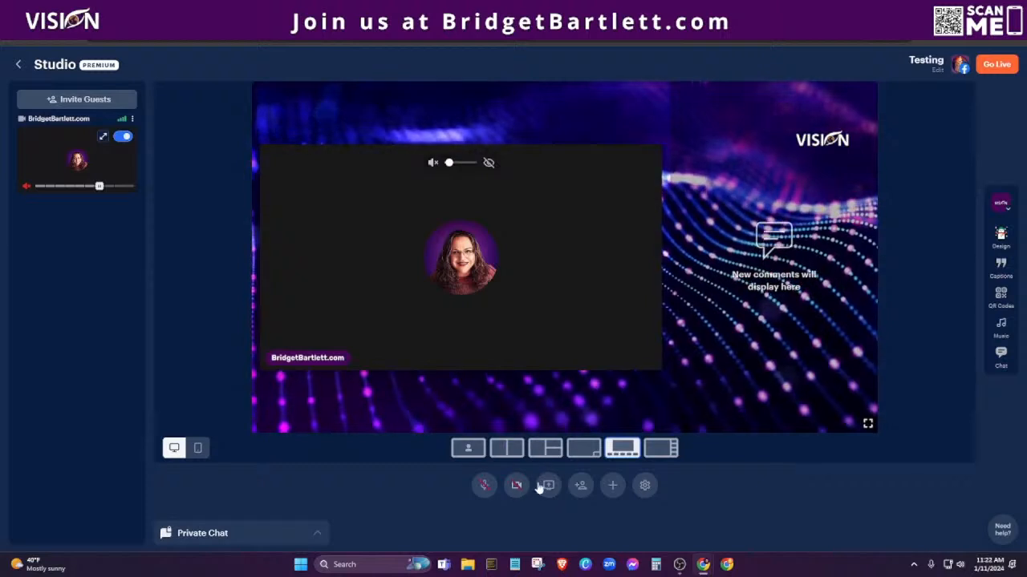
Share the entire Screen 2 onto the stage.
{"action": "left_click", "coordinate": [548, 485]}
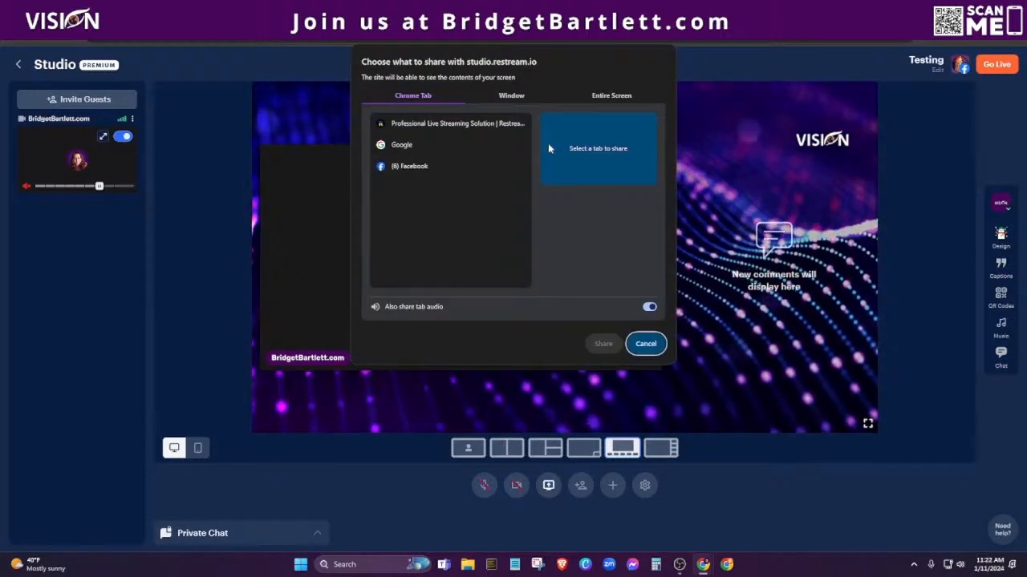
{"action": "left_click", "coordinate": [597, 96]}
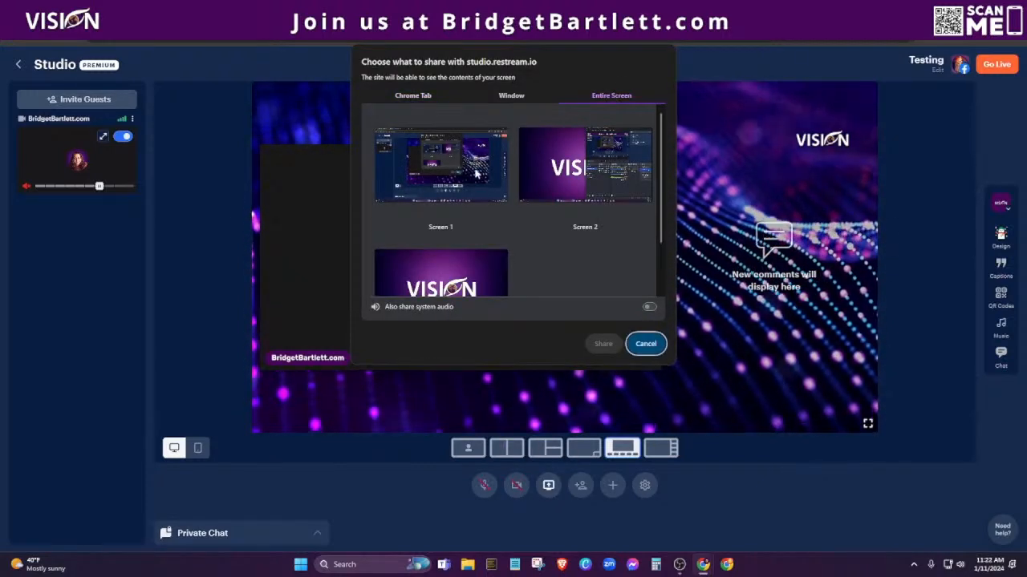
{"action": "left_click", "coordinate": [585, 172]}
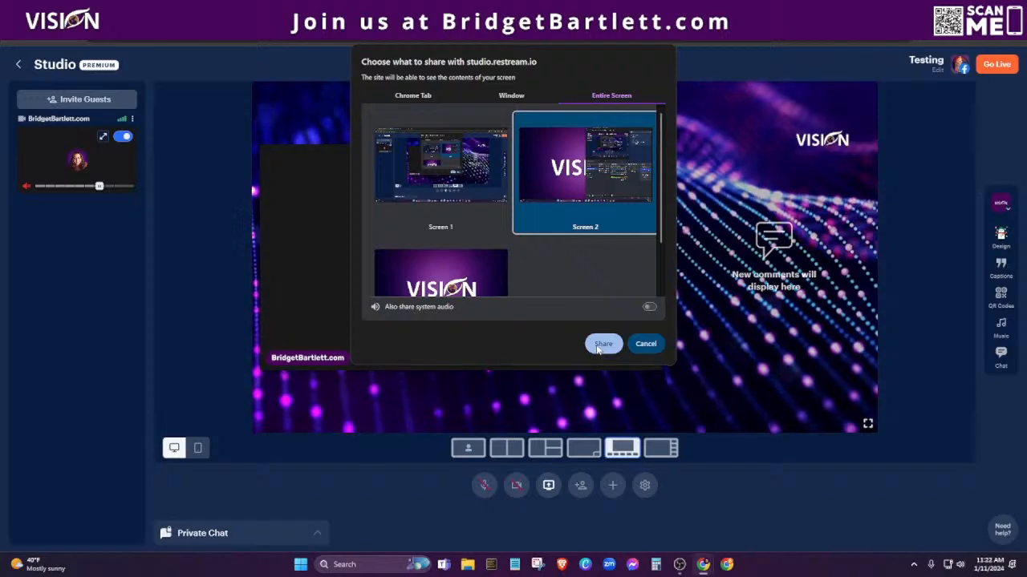
{"action": "left_click", "coordinate": [603, 344]}
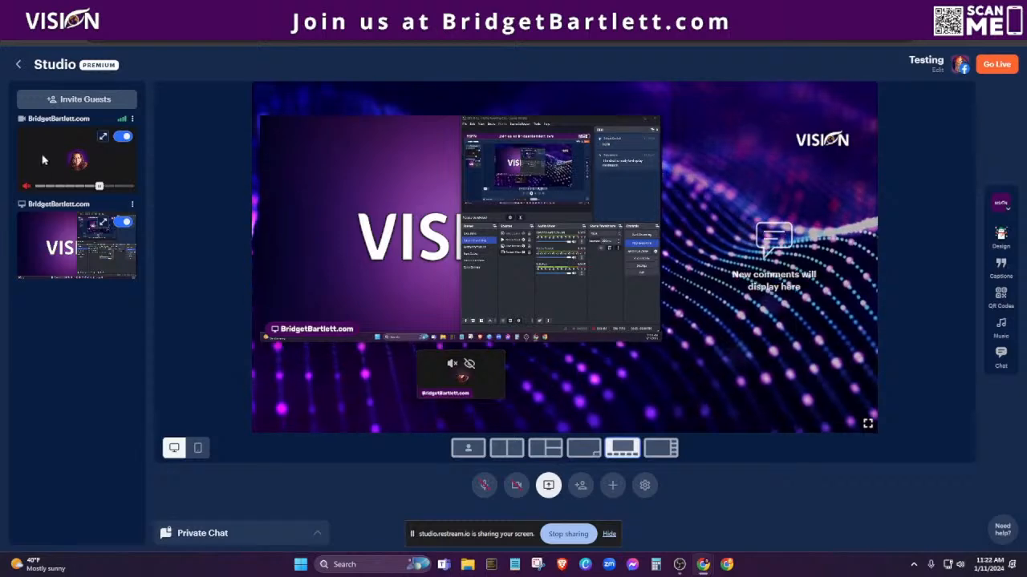
Take the camera off the stream and show the Chat panel.
{"action": "left_click", "coordinate": [122, 136]}
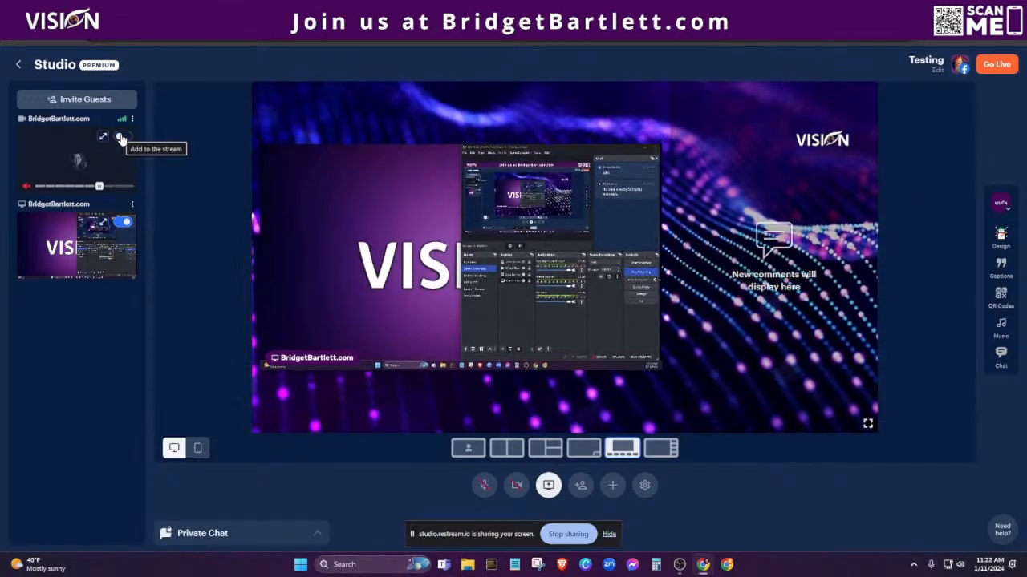
{"action": "left_click", "coordinate": [121, 136]}
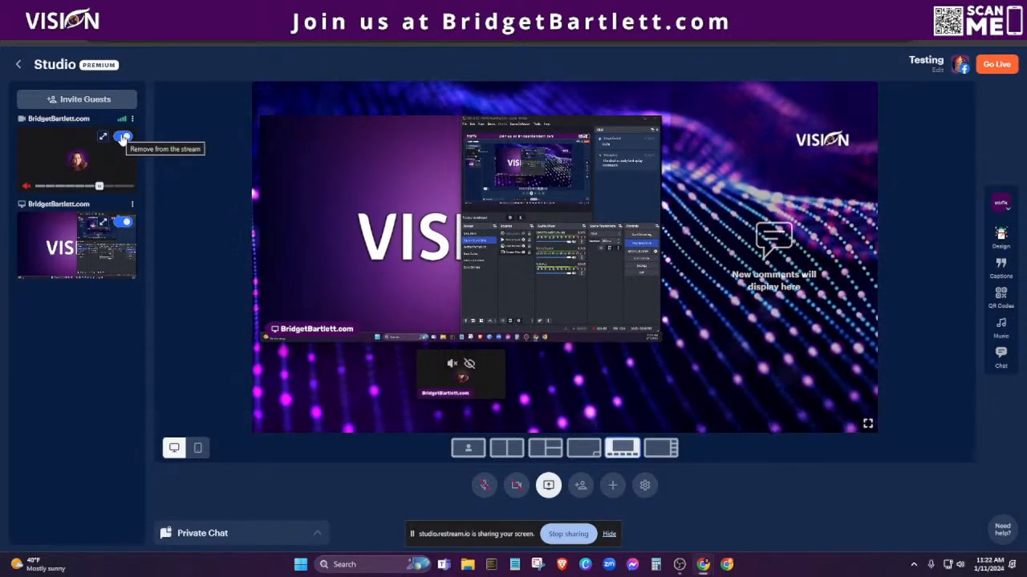
{"action": "left_click", "coordinate": [122, 137]}
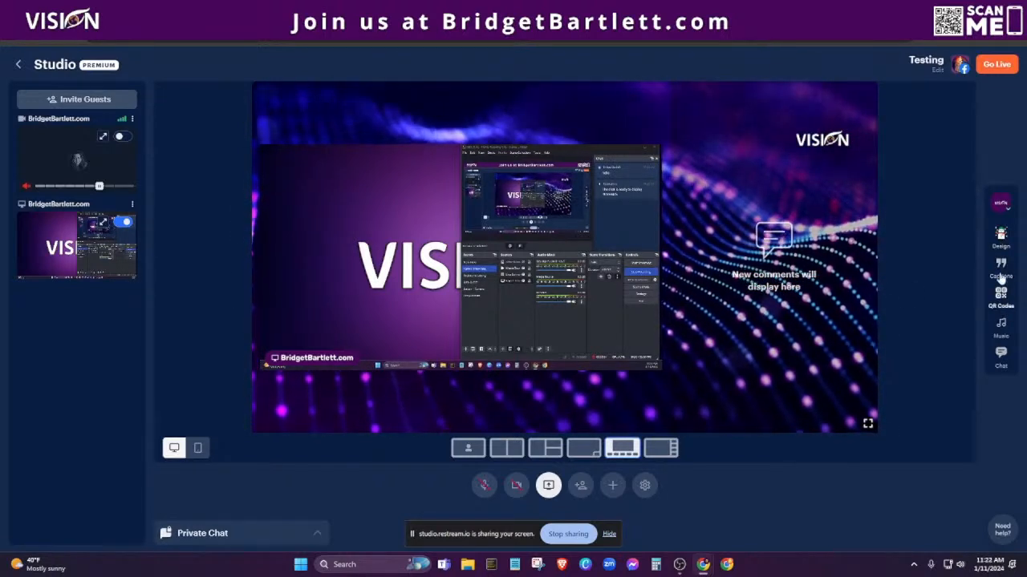
{"action": "left_click", "coordinate": [999, 365]}
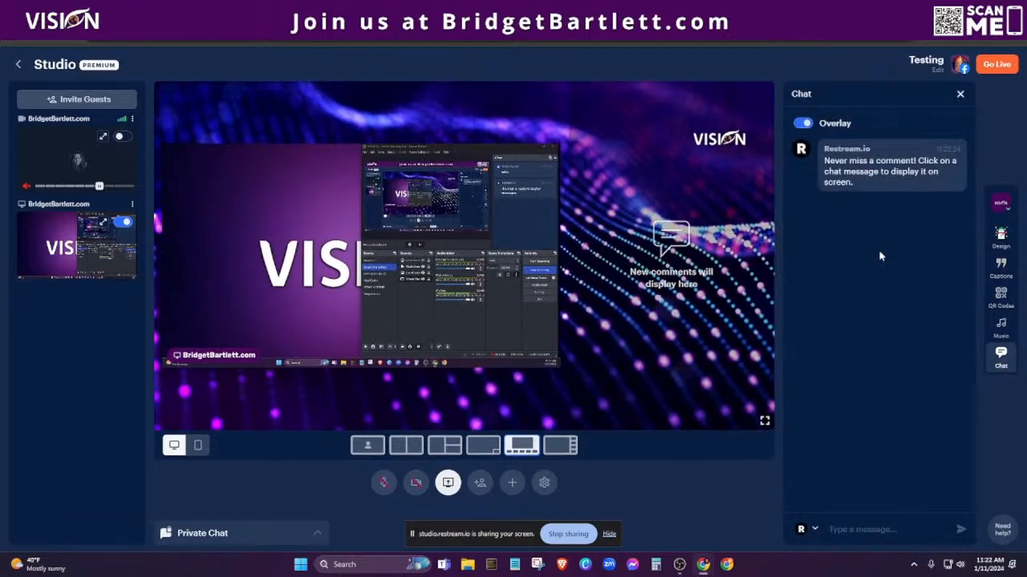
Turn off the chat overlay, try portrait then landscape, and apply the Contain layout.
{"action": "left_click", "coordinate": [802, 124]}
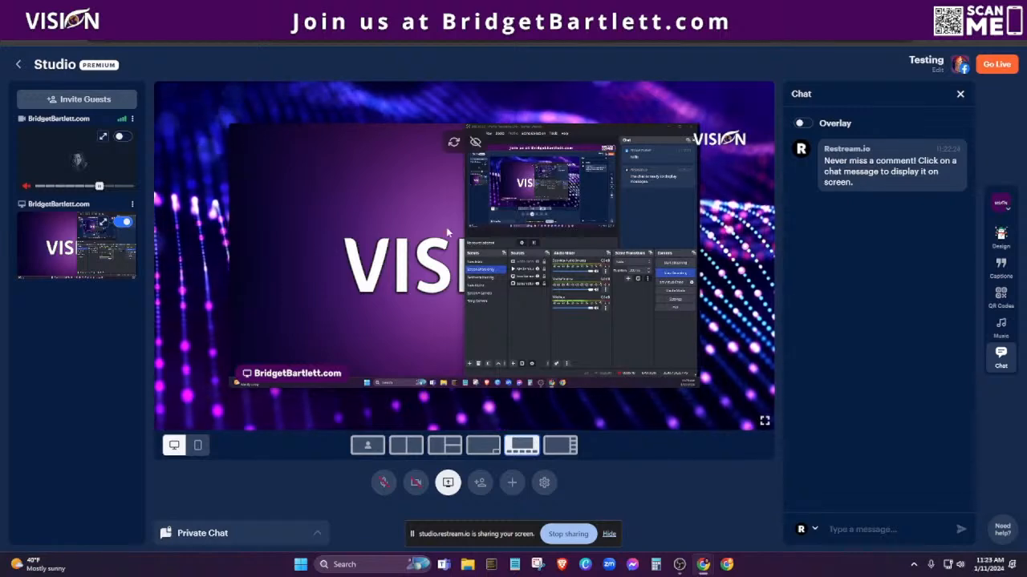
{"action": "left_click", "coordinate": [197, 447]}
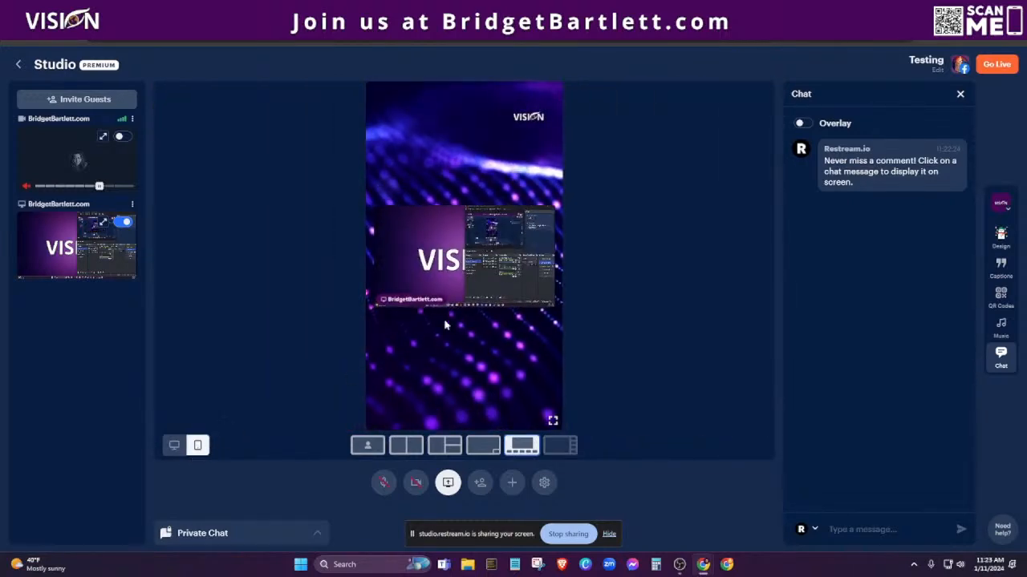
{"action": "left_click", "coordinate": [174, 446]}
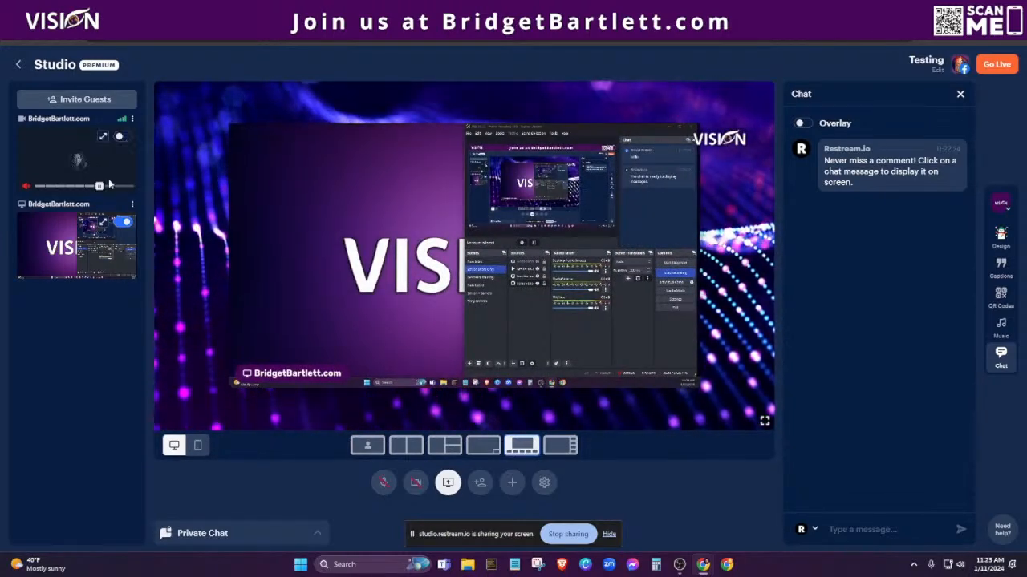
{"action": "left_click", "coordinate": [363, 450]}
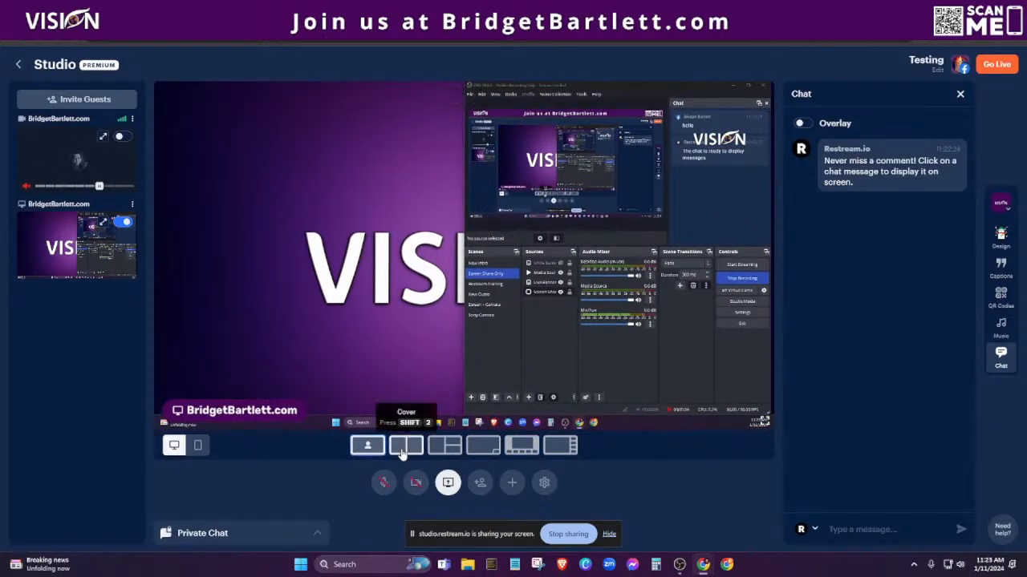
Add the camera beside the share and try picture-in-picture, Cinema and Thumbnails layouts.
{"action": "left_click", "coordinate": [123, 137]}
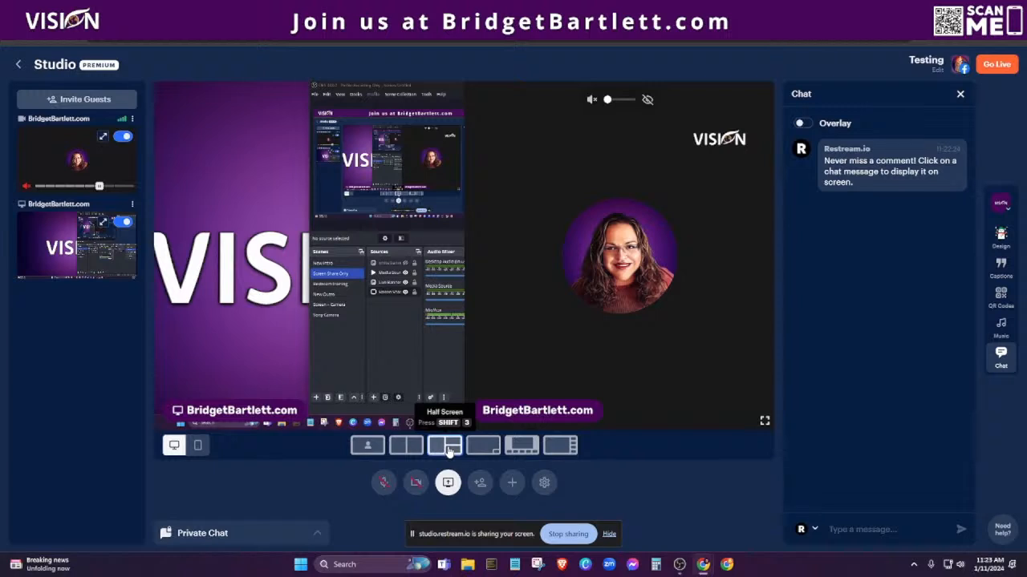
{"action": "left_click", "coordinate": [490, 446]}
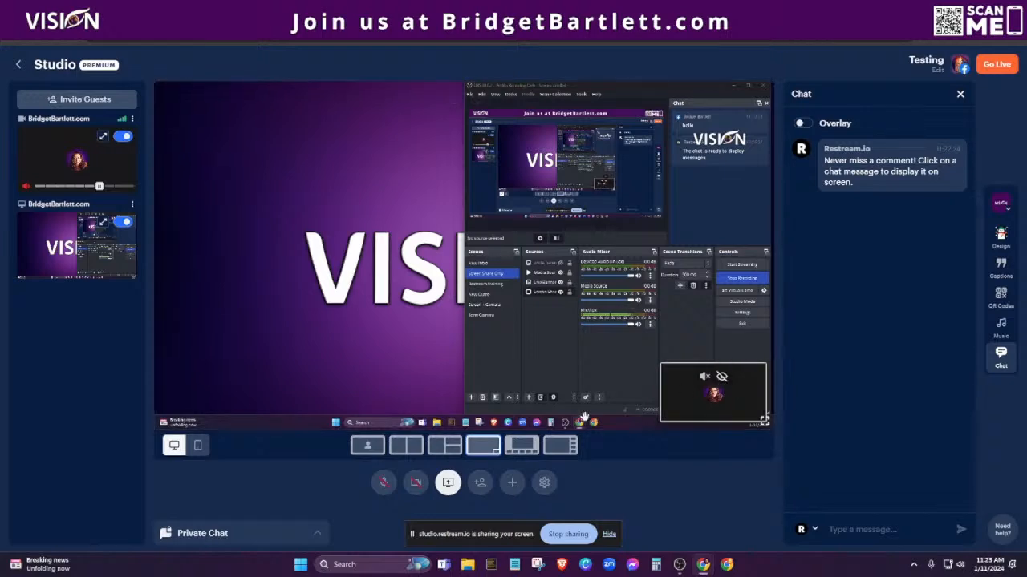
{"action": "left_click", "coordinate": [519, 448]}
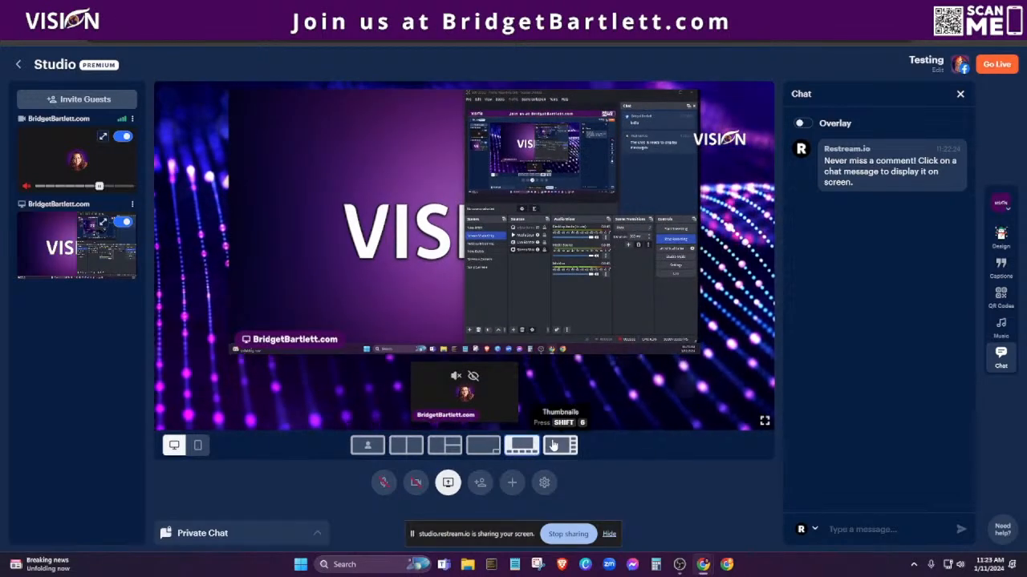
{"action": "left_click", "coordinate": [560, 445]}
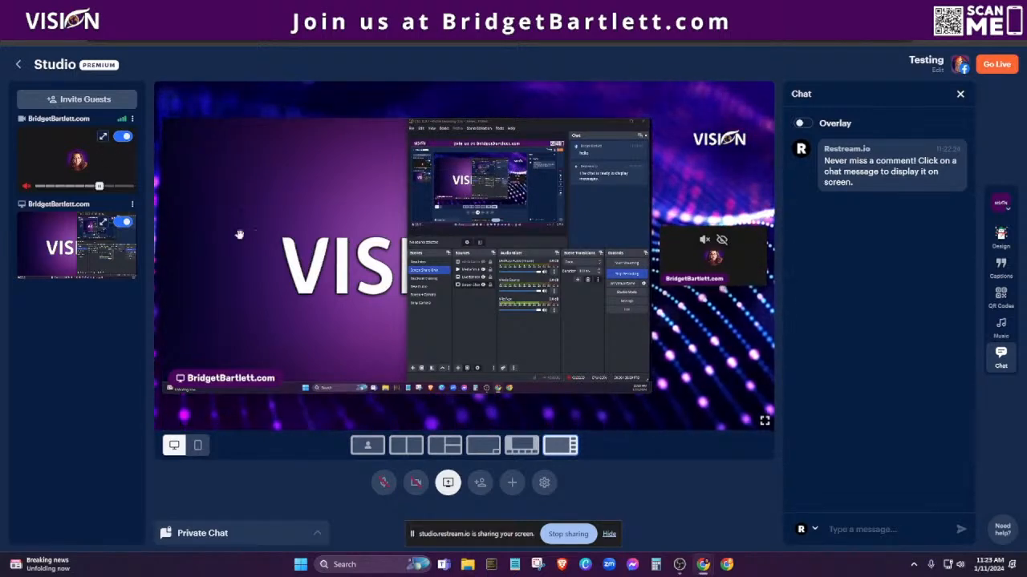
Toggle the camera off and on, then remove and restore the screen share.
{"action": "left_click", "coordinate": [123, 136]}
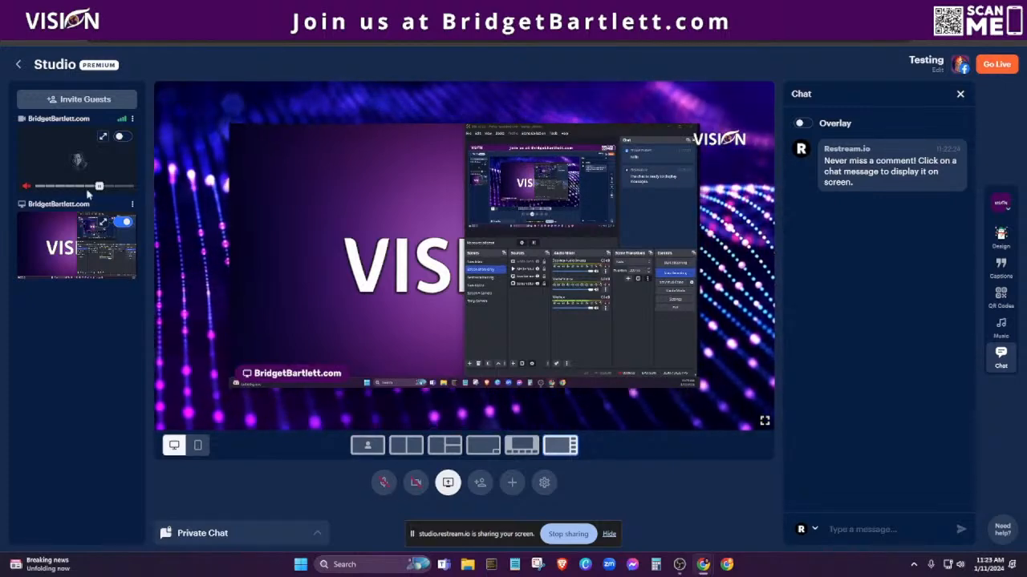
{"action": "left_click", "coordinate": [123, 136]}
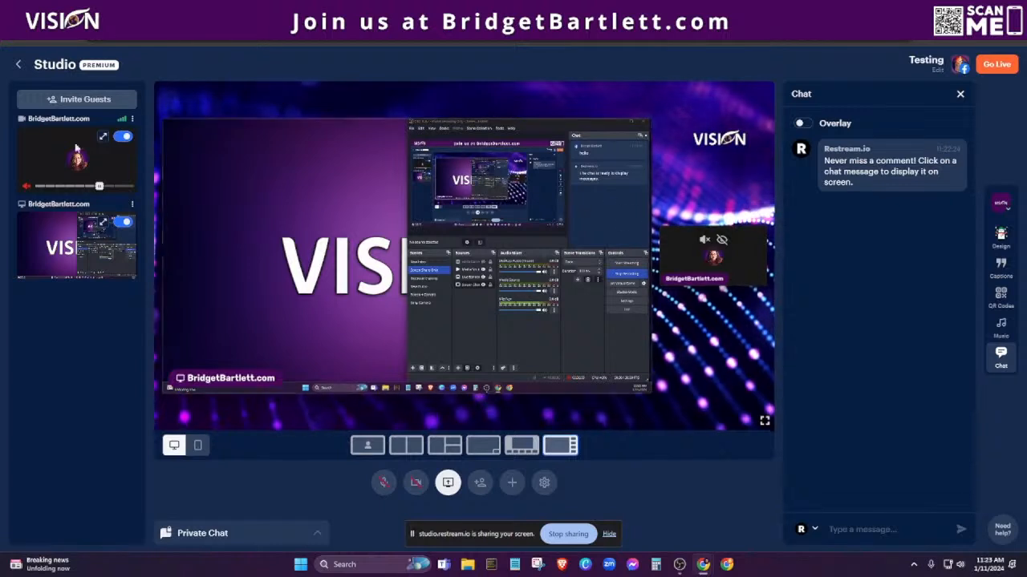
{"action": "mouse_move", "coordinate": [86, 191]}
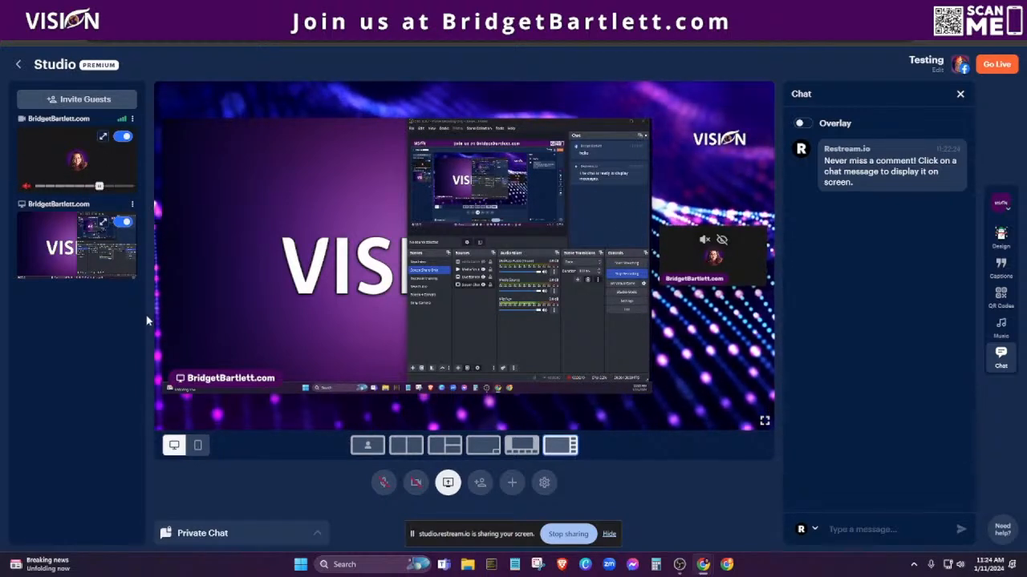
{"action": "left_click", "coordinate": [120, 223]}
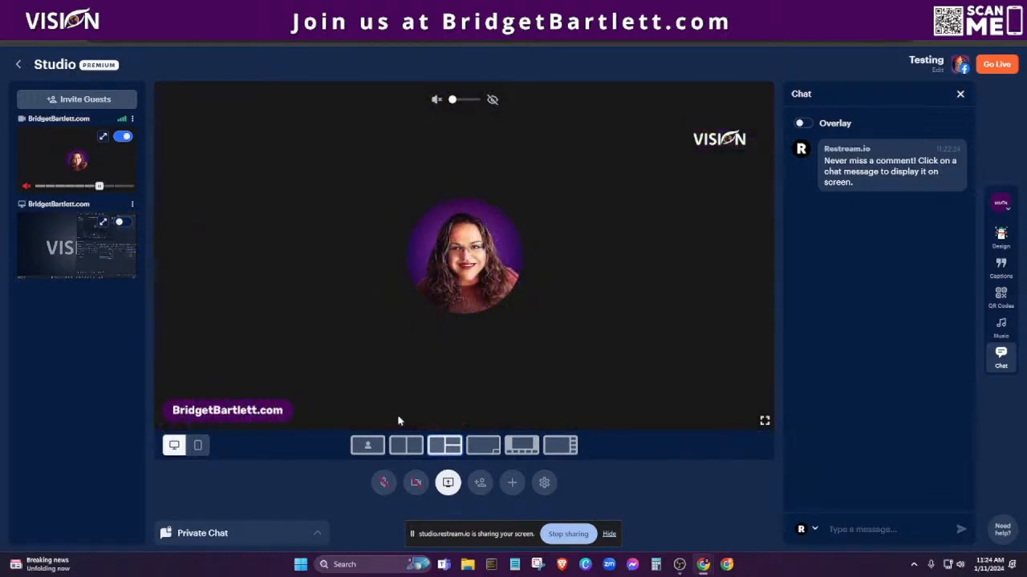
{"action": "left_click", "coordinate": [122, 226]}
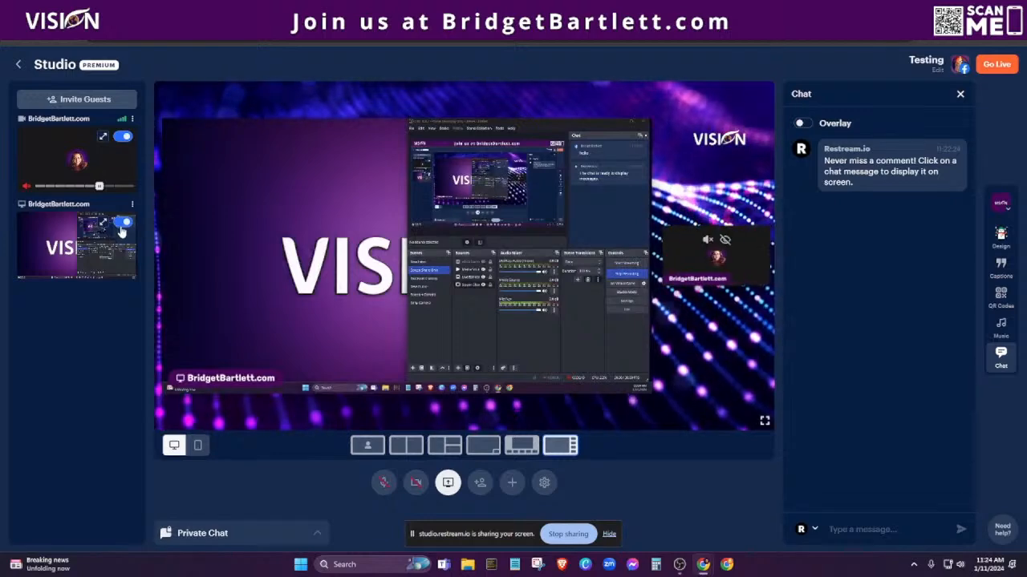
Finish with only the camera on stage and the screen share removed.
{"action": "left_click", "coordinate": [123, 139]}
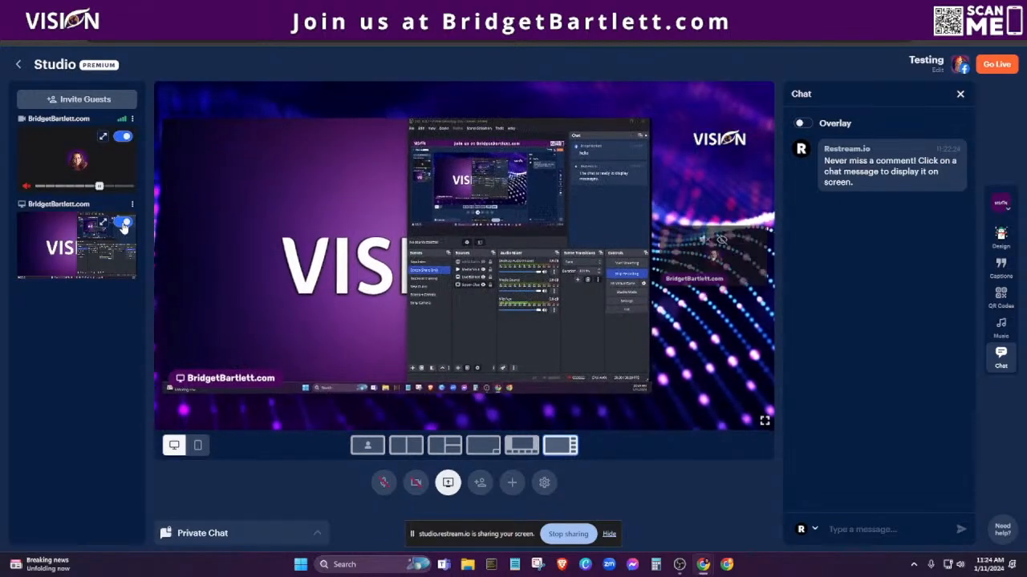
{"action": "left_click", "coordinate": [121, 223]}
{"action": "left_click", "coordinate": [121, 225]}
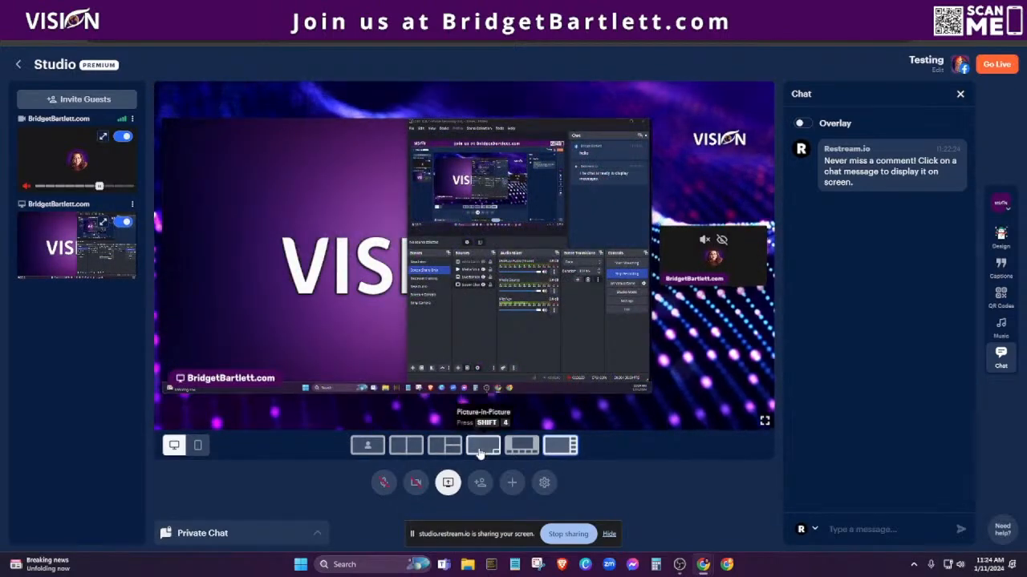
{"action": "left_click", "coordinate": [122, 137]}
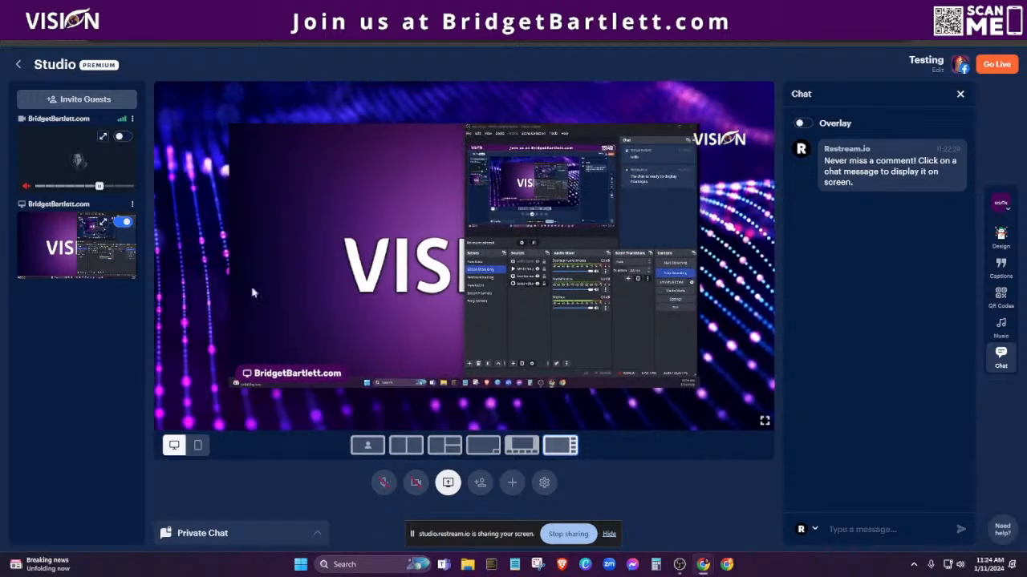
{"action": "left_click", "coordinate": [123, 137]}
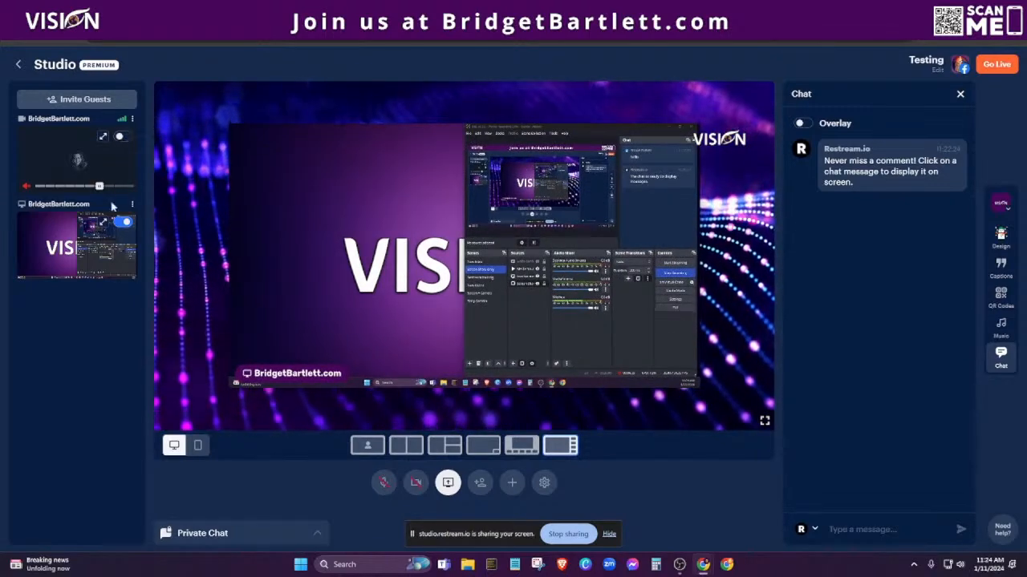
{"action": "left_click", "coordinate": [122, 223]}
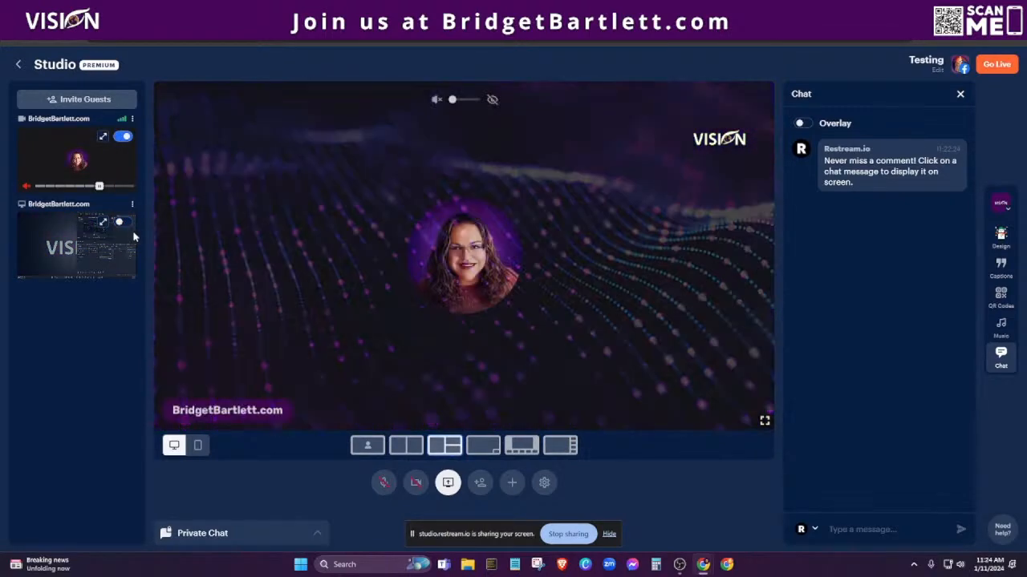
Switch to the single-person layout, then open and dismiss the Add to your stream dialog.
{"action": "left_click", "coordinate": [367, 445]}
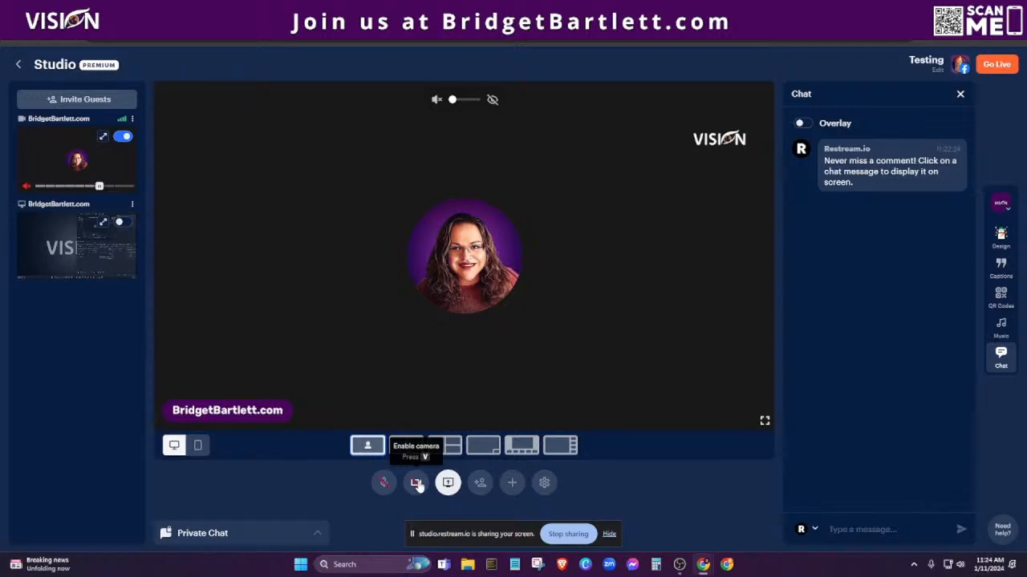
{"action": "left_click", "coordinate": [511, 483]}
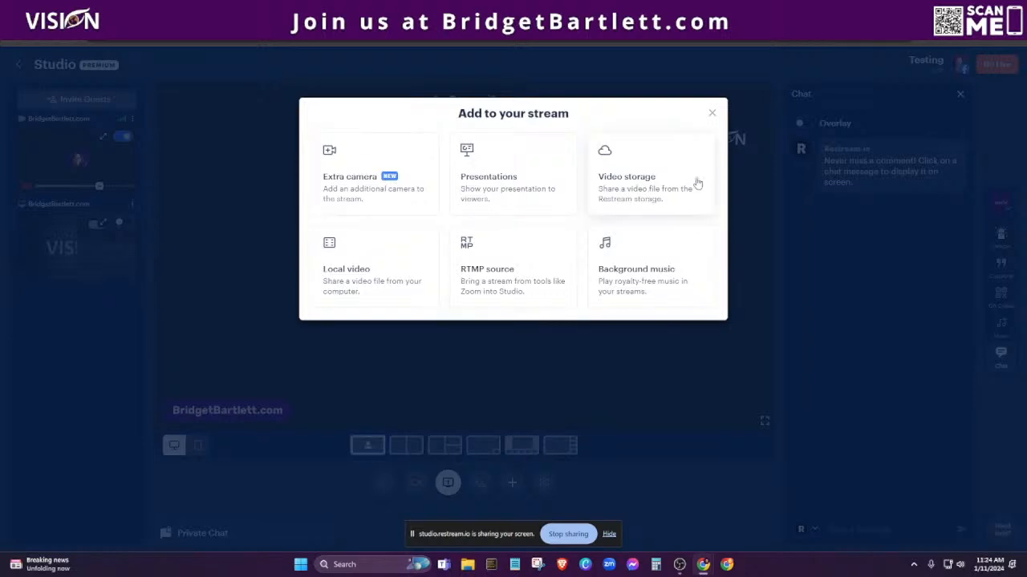
{"action": "left_click", "coordinate": [711, 113]}
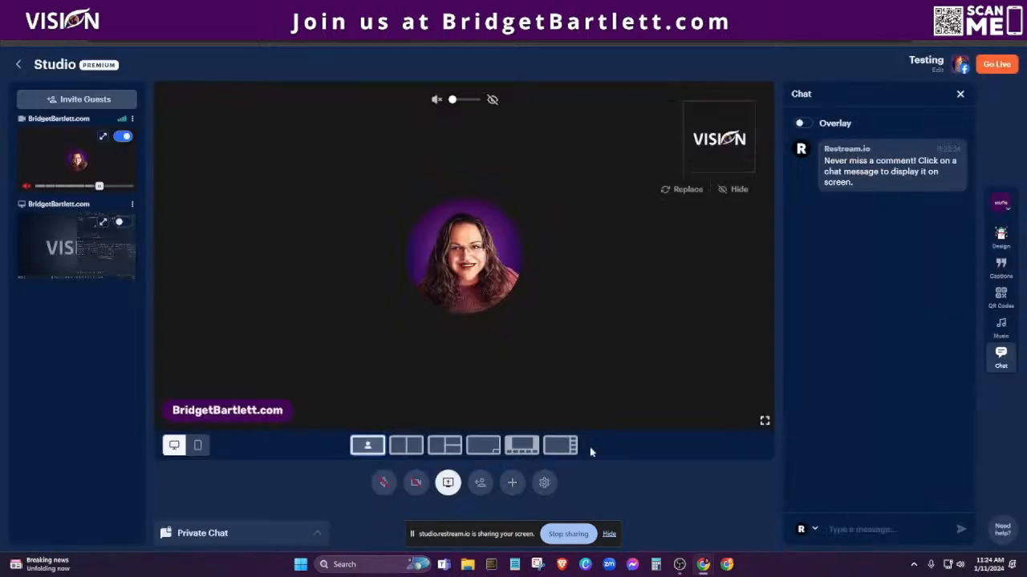
{"action": "left_click", "coordinate": [548, 486]}
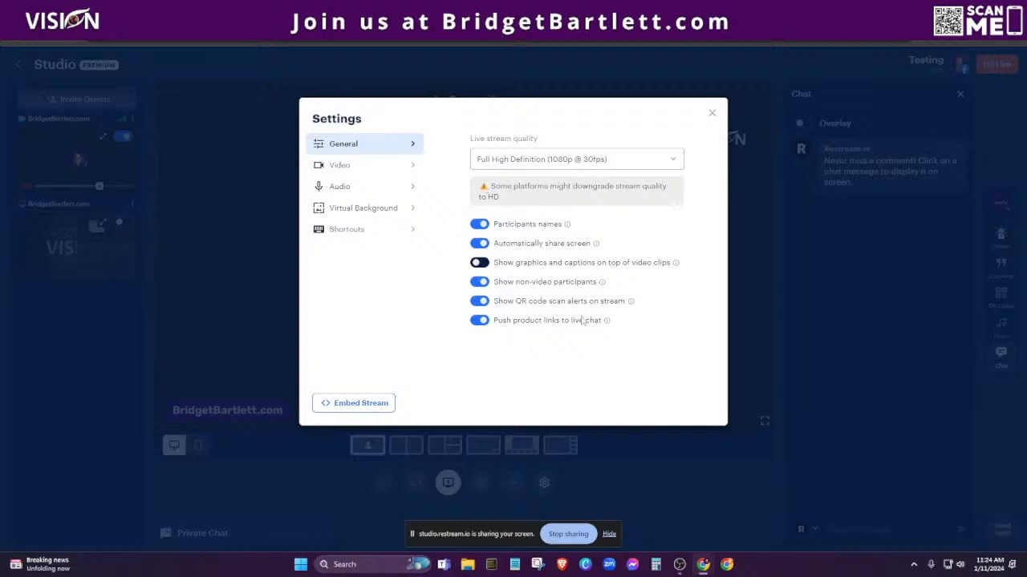
{"action": "left_click", "coordinate": [343, 166]}
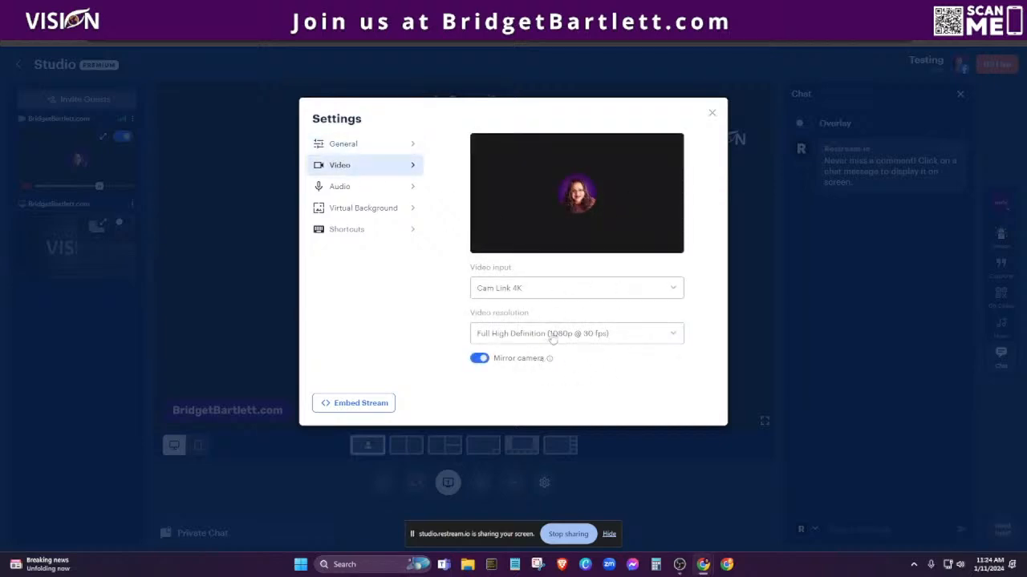
{"action": "left_click", "coordinate": [340, 186]}
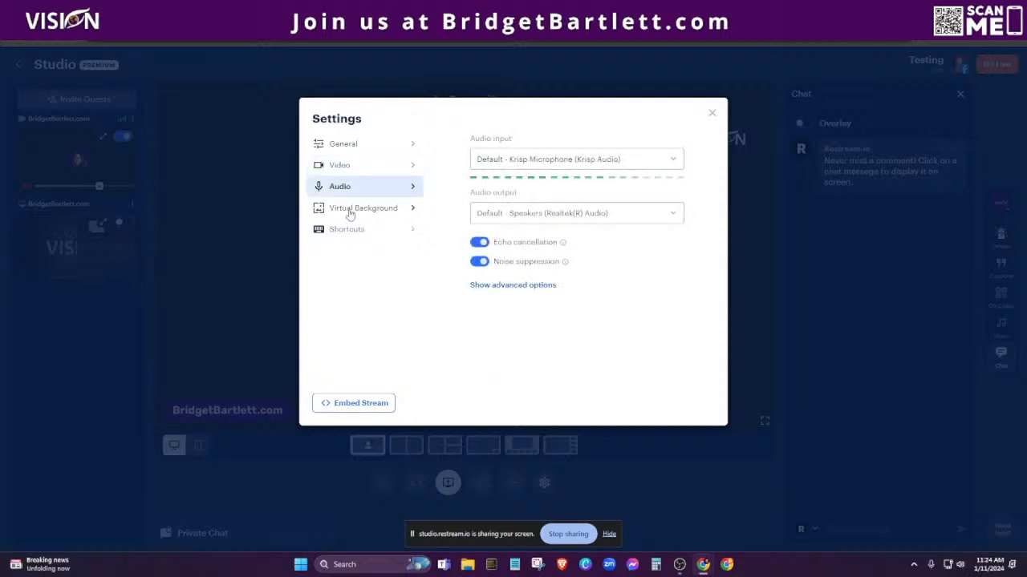
{"action": "left_click", "coordinate": [350, 210]}
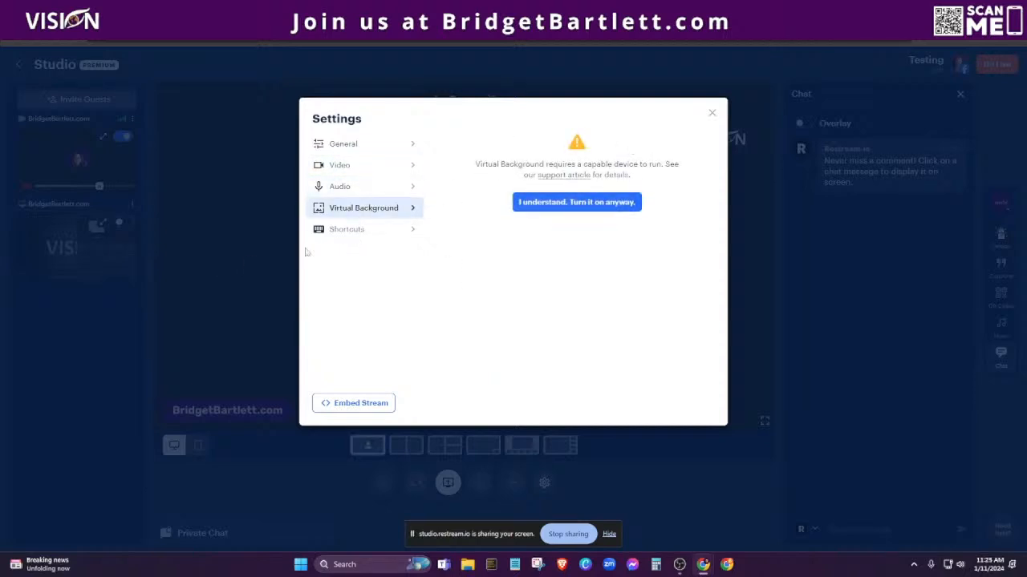
{"action": "left_click", "coordinate": [337, 233]}
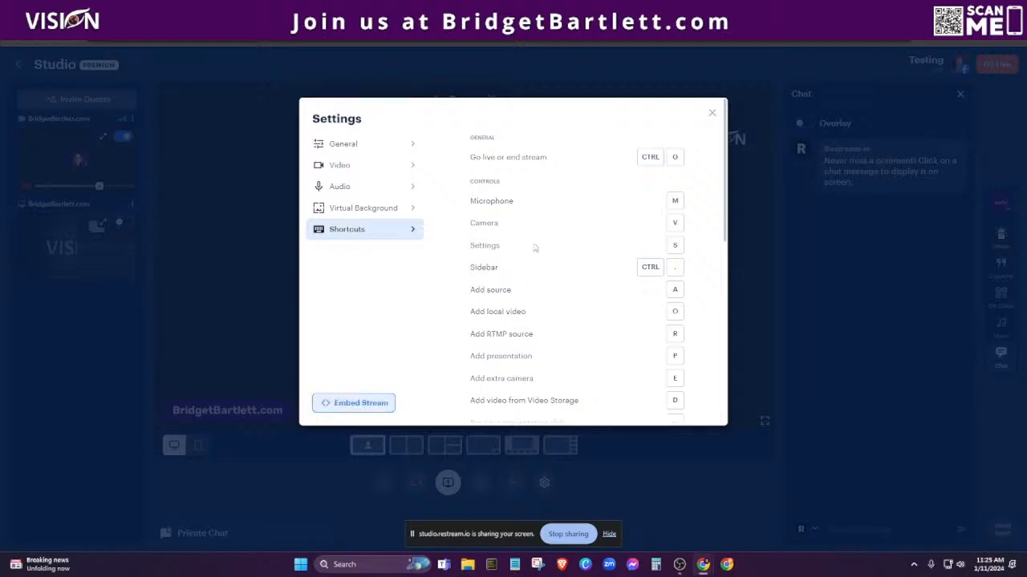
{"action": "left_click", "coordinate": [711, 113]}
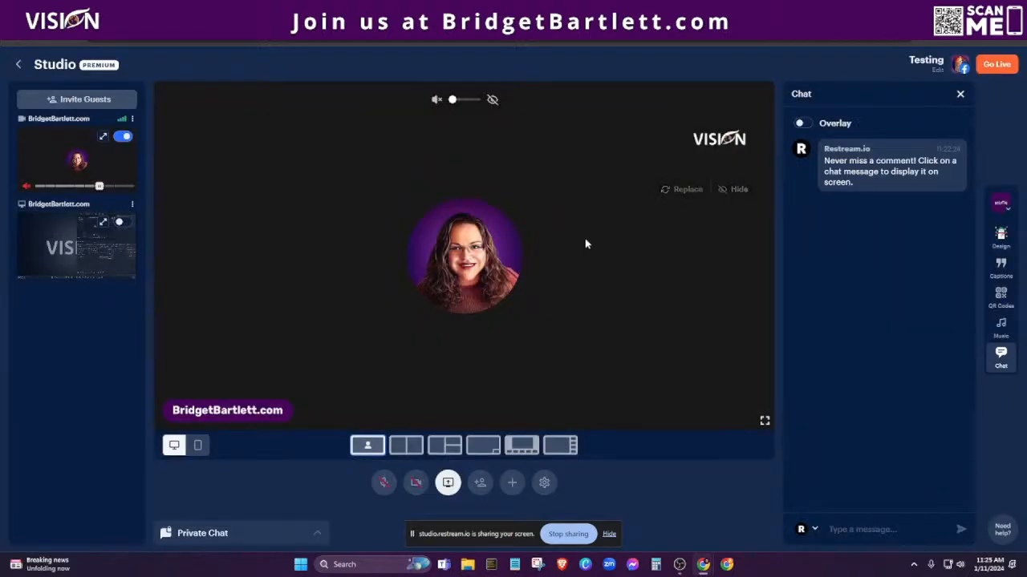
{"action": "left_click", "coordinate": [806, 125]}
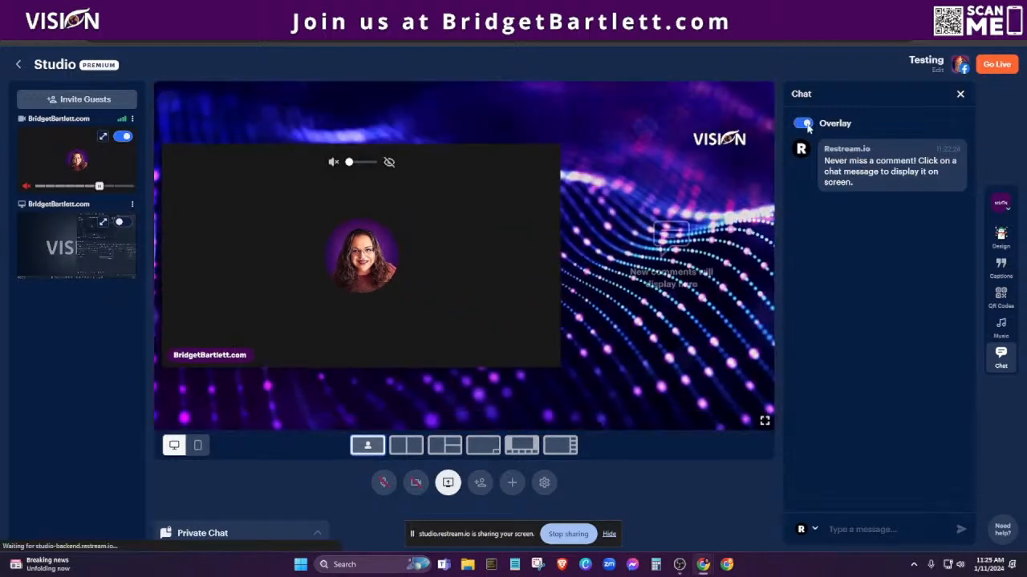
{"action": "left_click", "coordinate": [805, 125]}
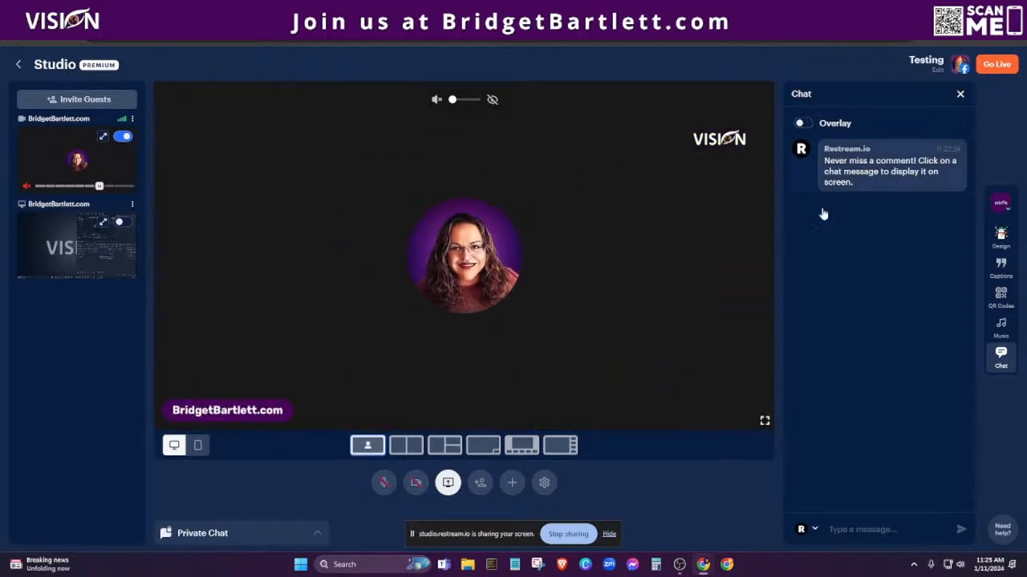
{"action": "left_click", "coordinate": [804, 125]}
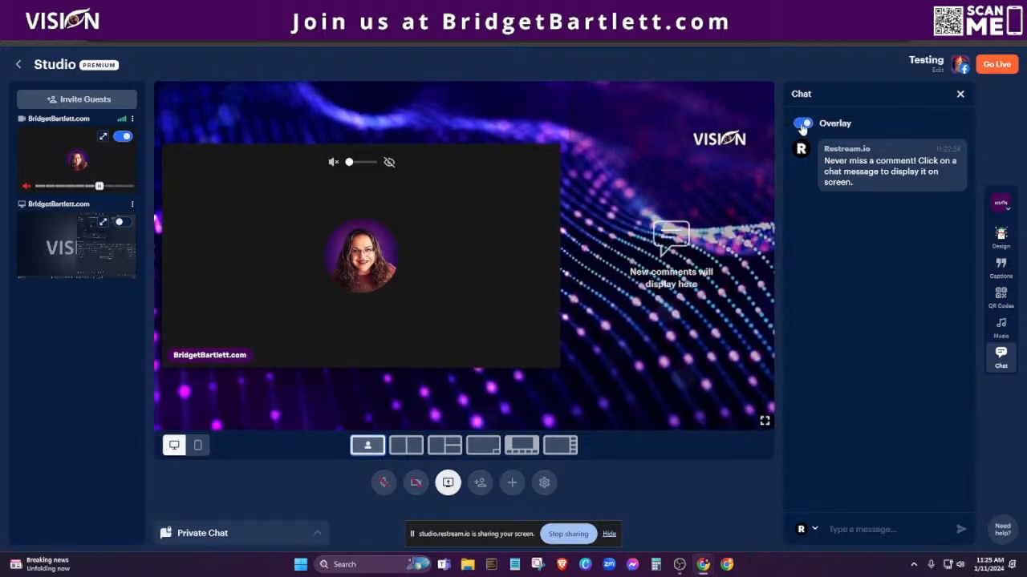
{"action": "left_click", "coordinate": [803, 125]}
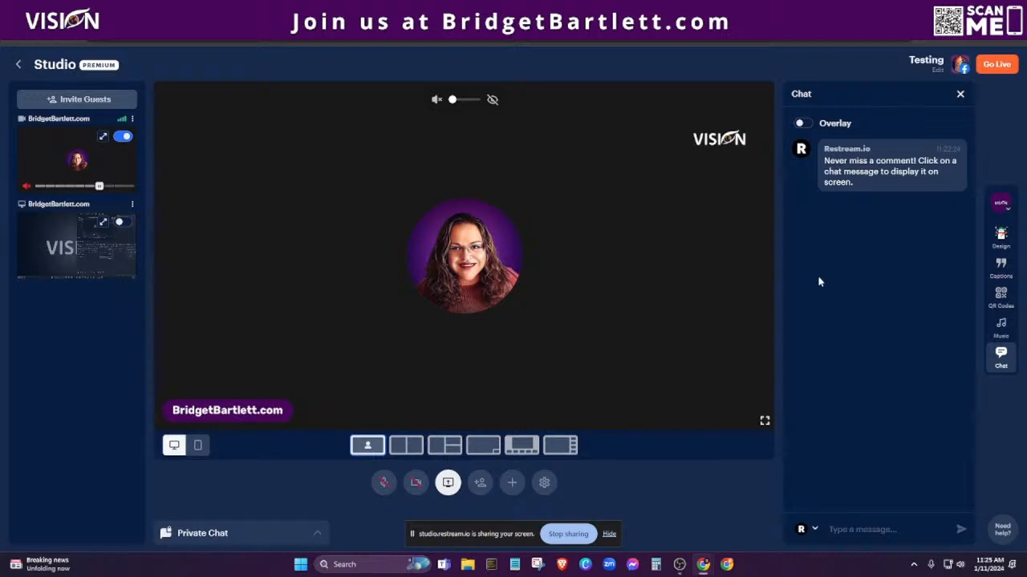
{"action": "left_click", "coordinate": [890, 161]}
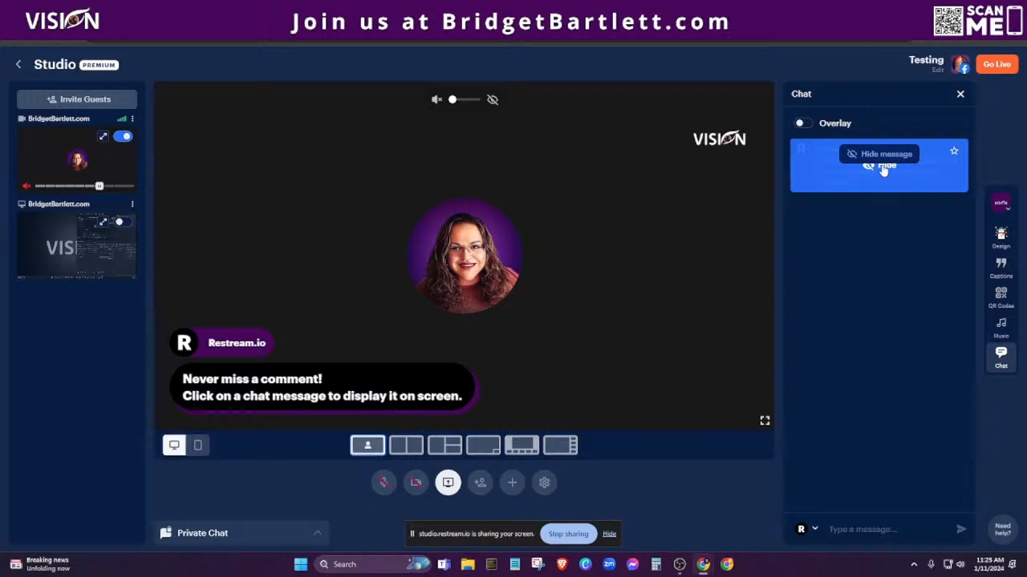
{"action": "left_click", "coordinate": [884, 167]}
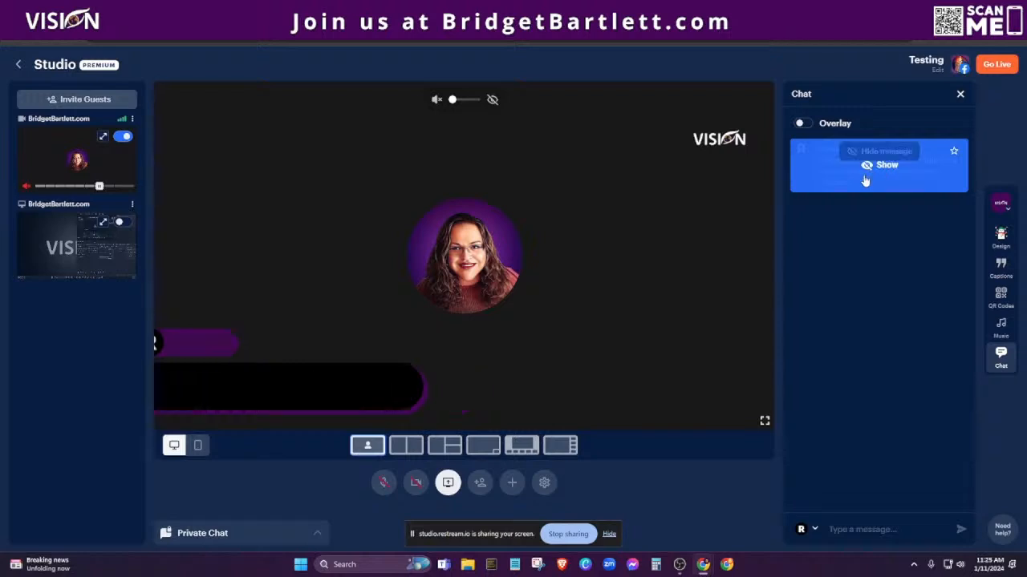
{"action": "left_click", "coordinate": [227, 536]}
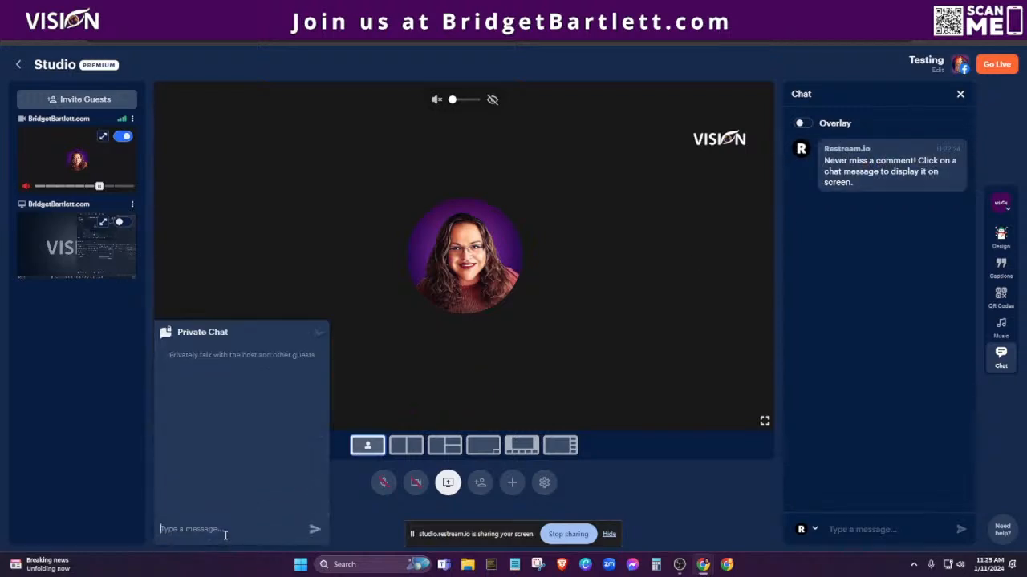
{"action": "left_click", "coordinate": [321, 336]}
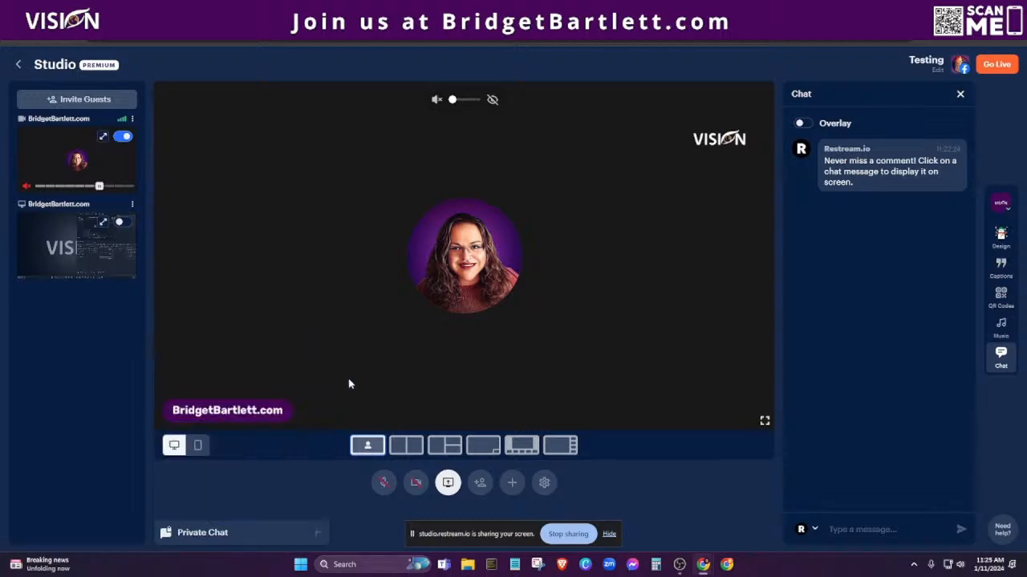
Look over the Vision brand's rename and New brand options, then view its Rounded, 48075B design settings.
{"action": "left_click", "coordinate": [1001, 203]}
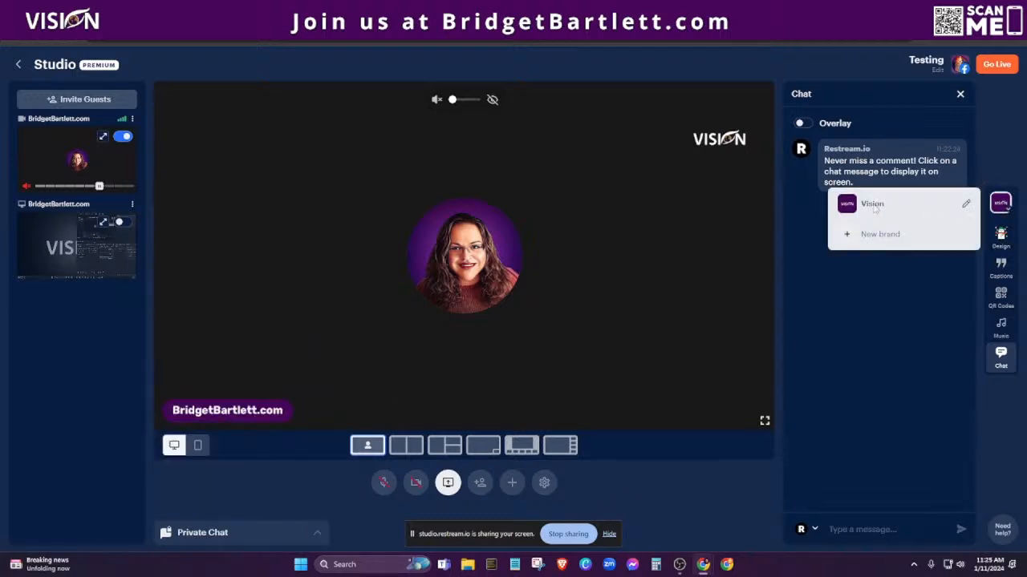
{"action": "left_click", "coordinate": [967, 207]}
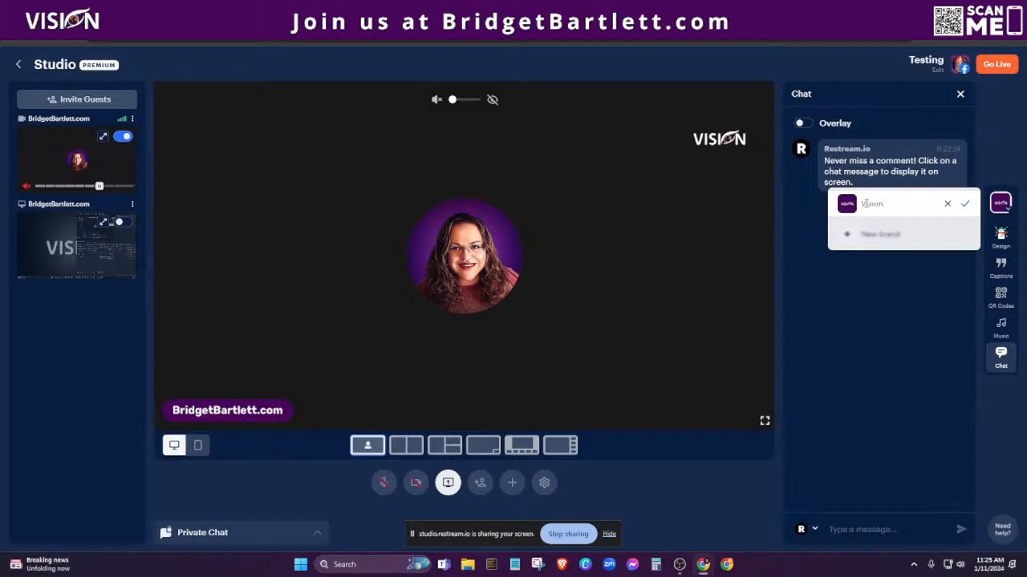
{"action": "left_click", "coordinate": [863, 235]}
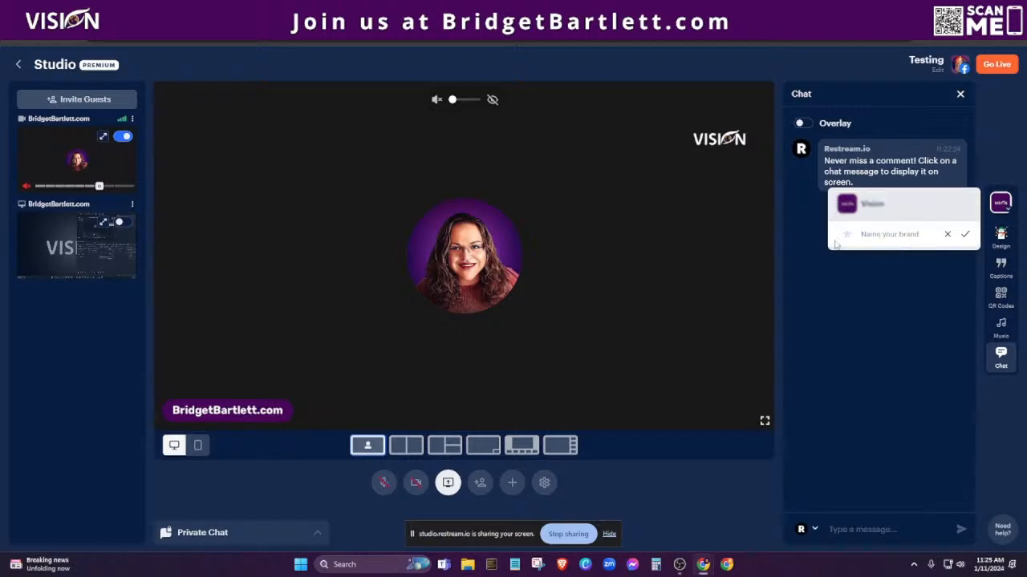
{"action": "left_click", "coordinate": [948, 234]}
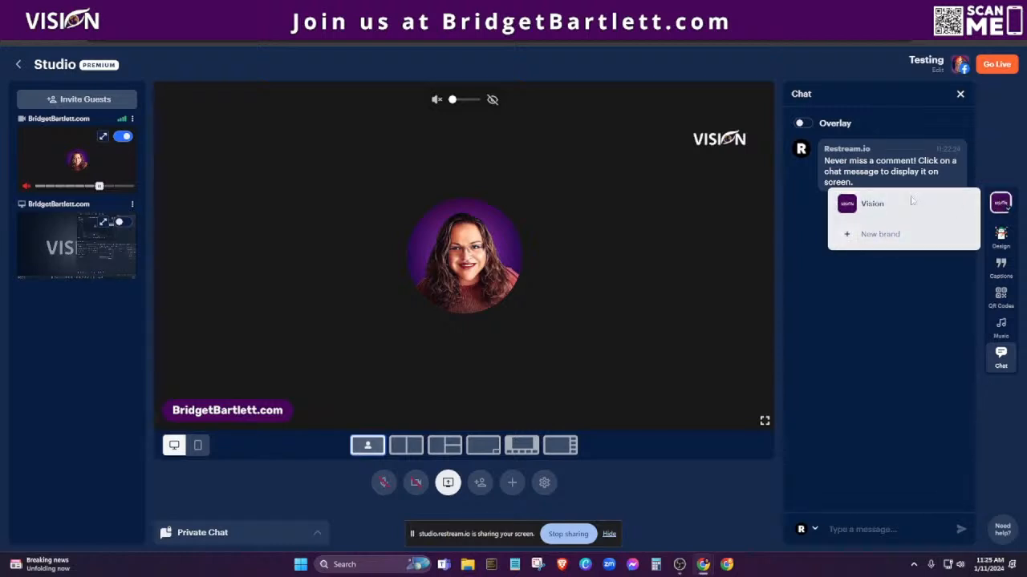
{"action": "left_click", "coordinate": [1004, 240]}
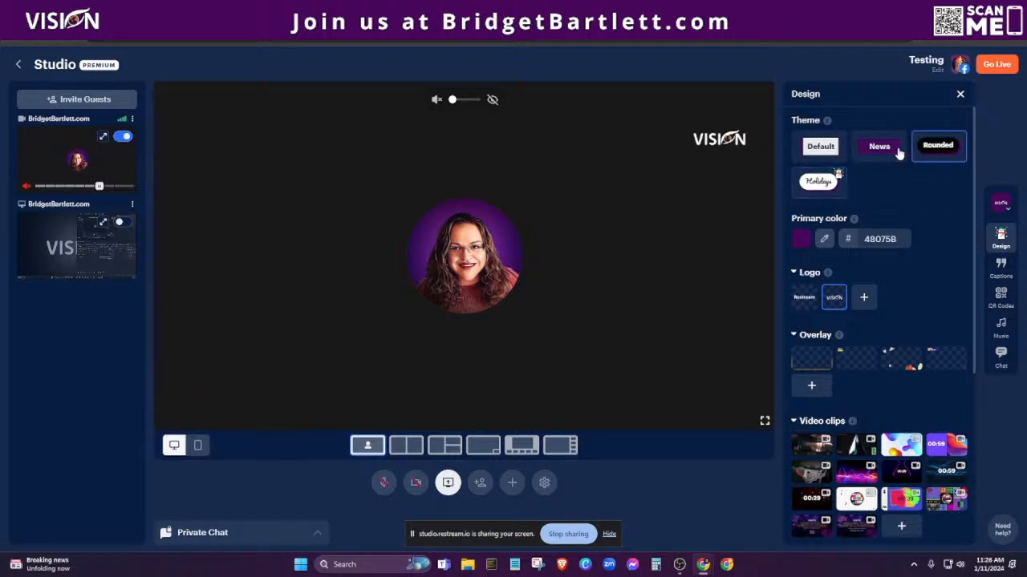
Try the Default theme before returning to Rounded, and keep only the VISION logo on stage.
{"action": "left_click", "coordinate": [821, 149]}
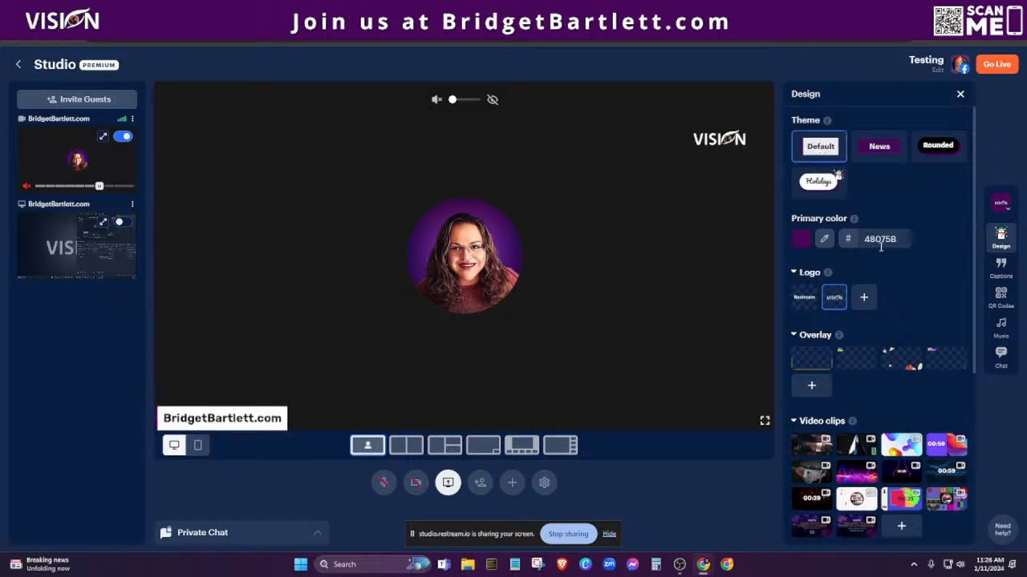
{"action": "left_click", "coordinate": [954, 149]}
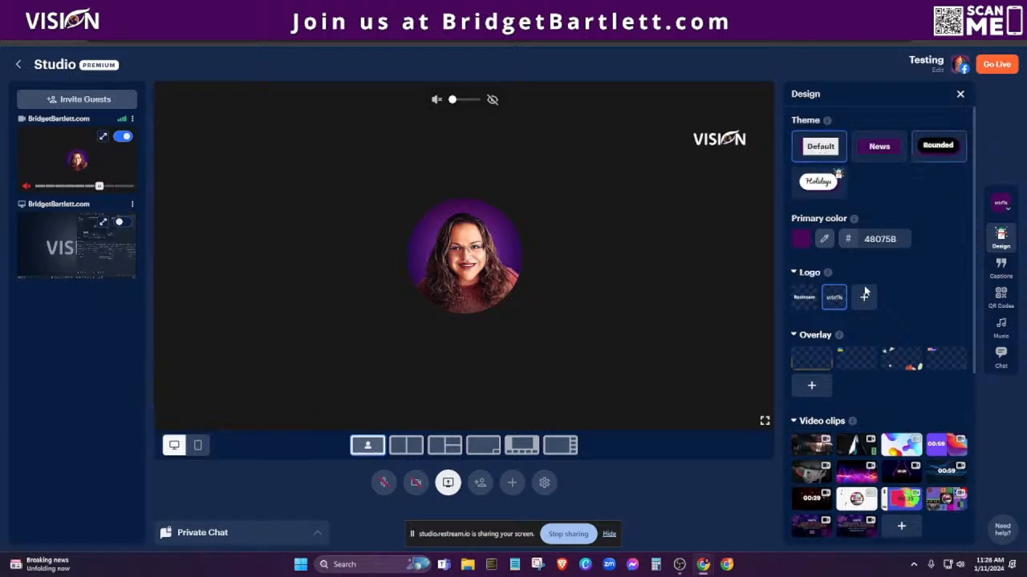
{"action": "left_click", "coordinate": [805, 299]}
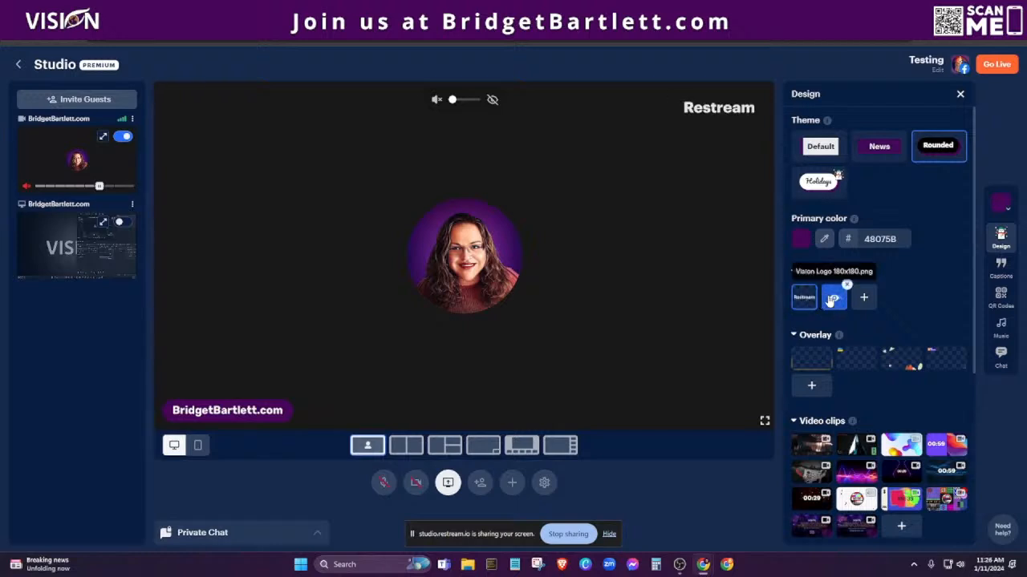
{"action": "left_click", "coordinate": [833, 299]}
{"action": "left_click", "coordinate": [833, 301]}
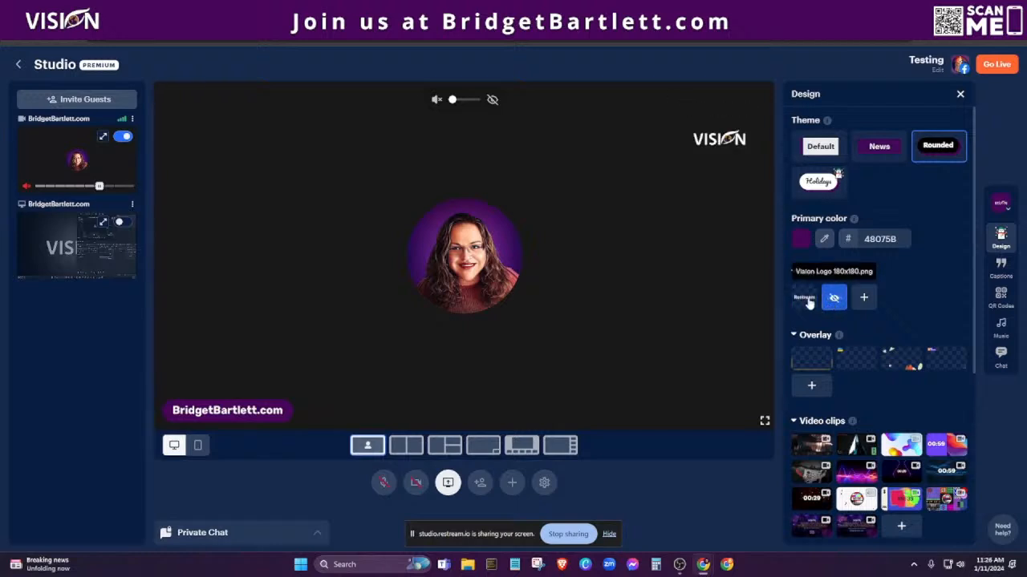
Try the frame and space-art overlays, then remove the space overlay so none covers the stage.
{"action": "scroll", "coordinate": [857, 321], "scroll_direction": "down", "scroll_amount": 3}
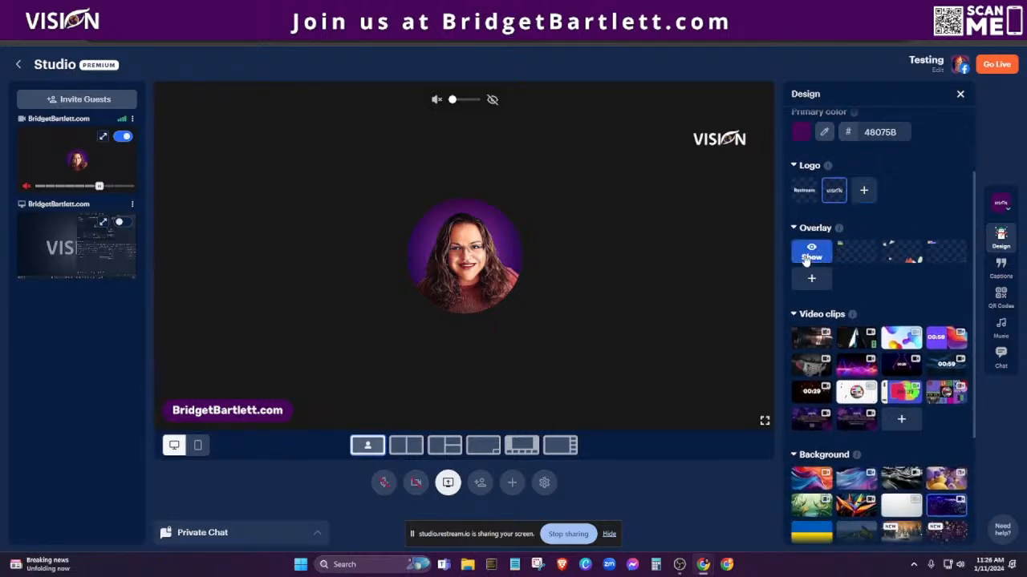
{"action": "left_click", "coordinate": [811, 252]}
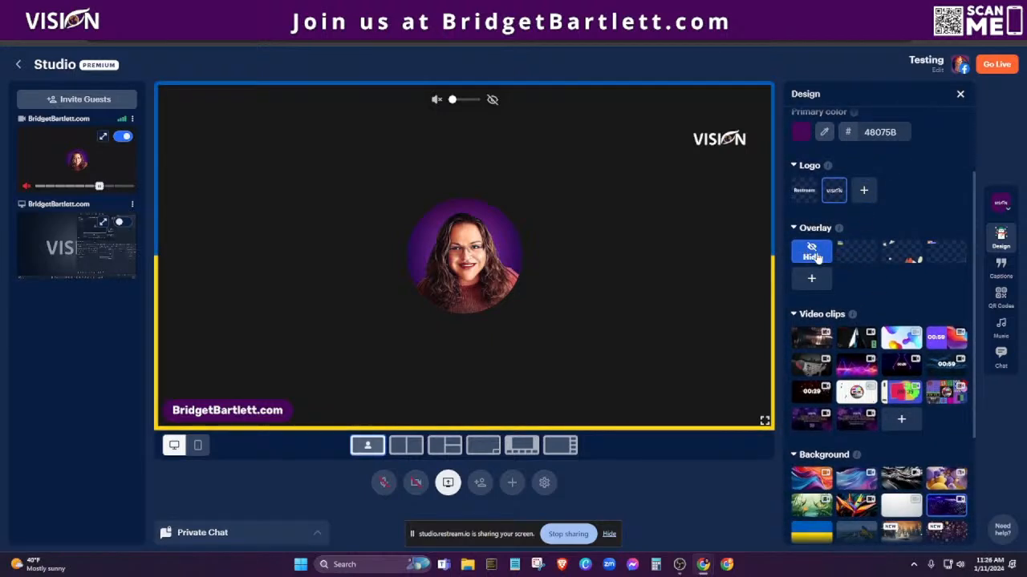
{"action": "mouse_move", "coordinate": [855, 255]}
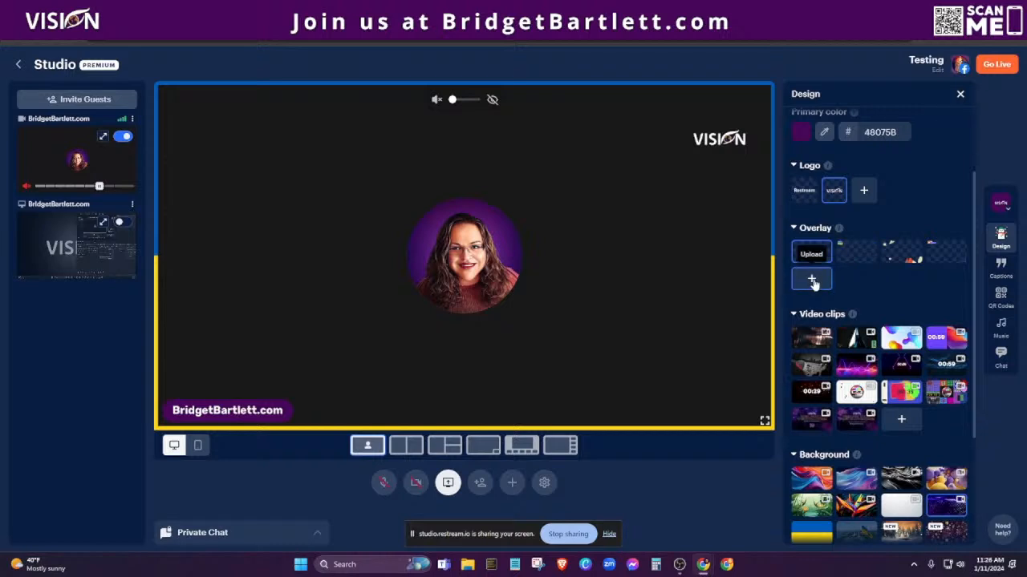
{"action": "left_click", "coordinate": [911, 252]}
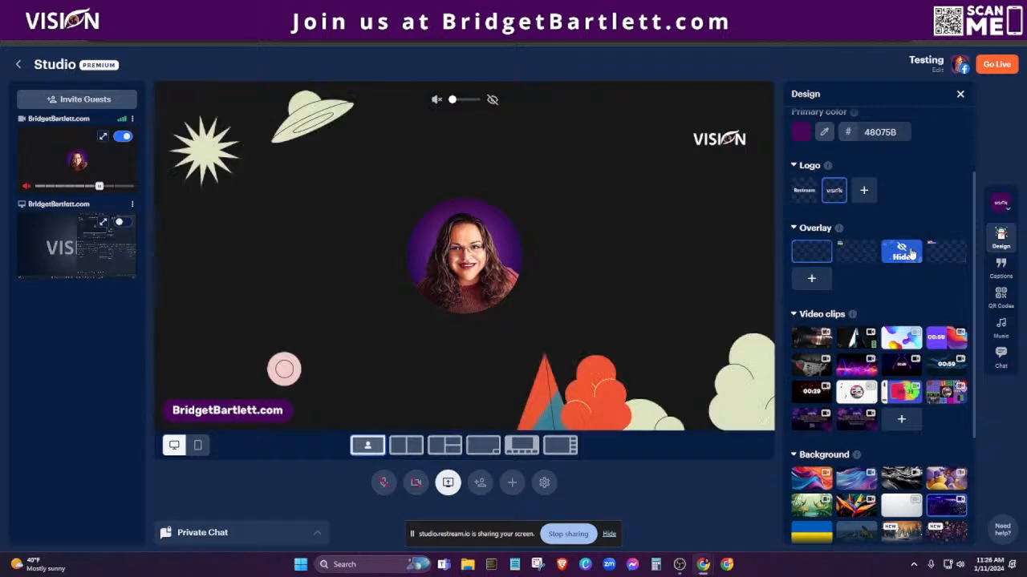
{"action": "left_click", "coordinate": [940, 255]}
{"action": "left_click", "coordinate": [903, 257]}
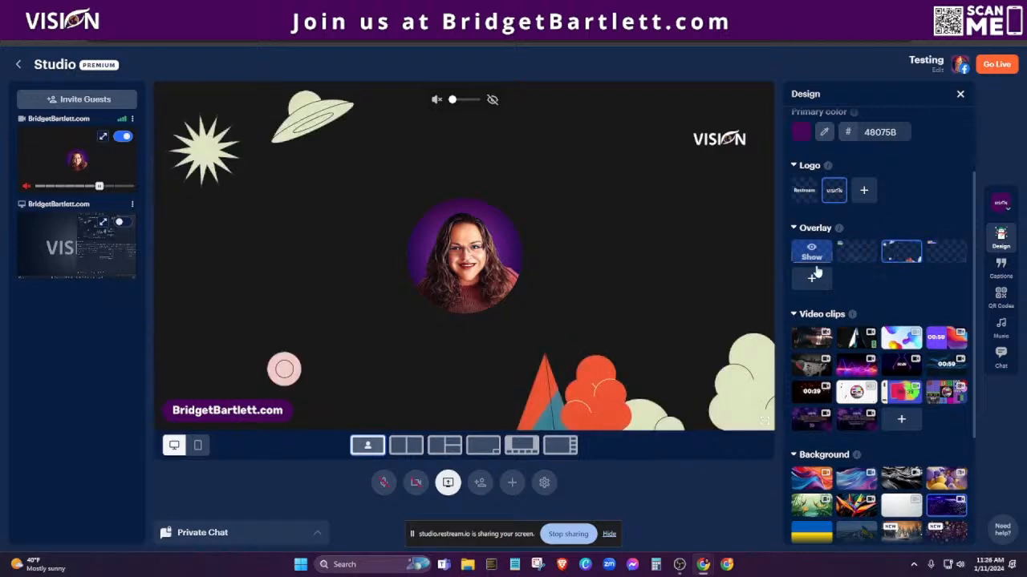
{"action": "left_click", "coordinate": [901, 255]}
{"action": "scroll", "coordinate": [812, 337], "scroll_direction": "down", "scroll_amount": 3}
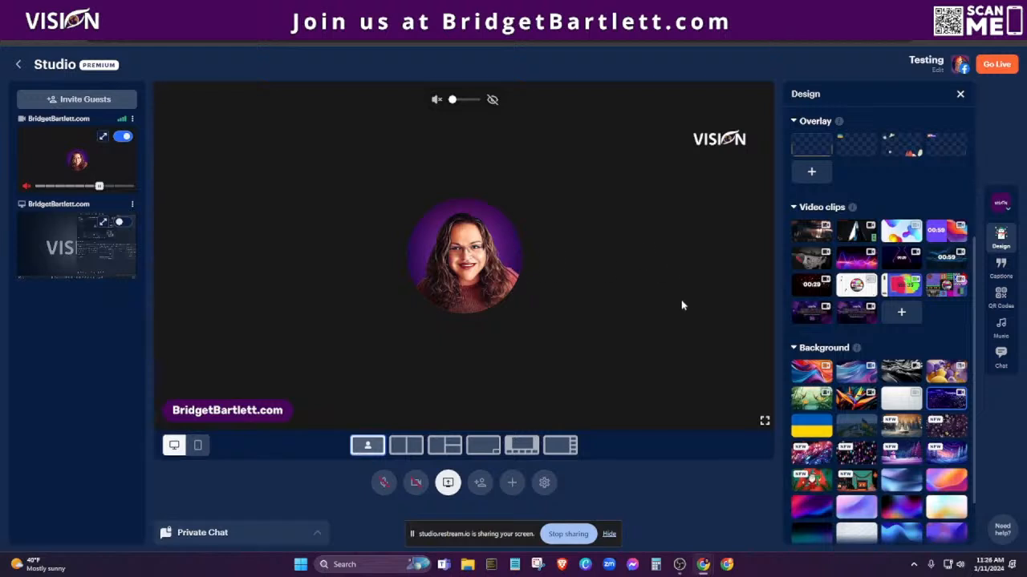
{"action": "mouse_move", "coordinate": [855, 317]}
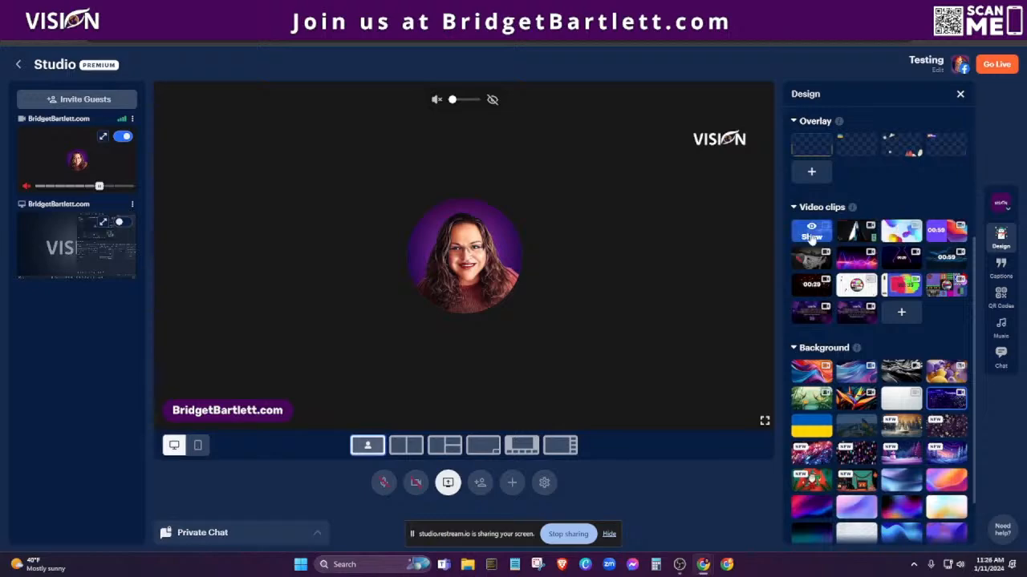
{"action": "left_click", "coordinate": [902, 236]}
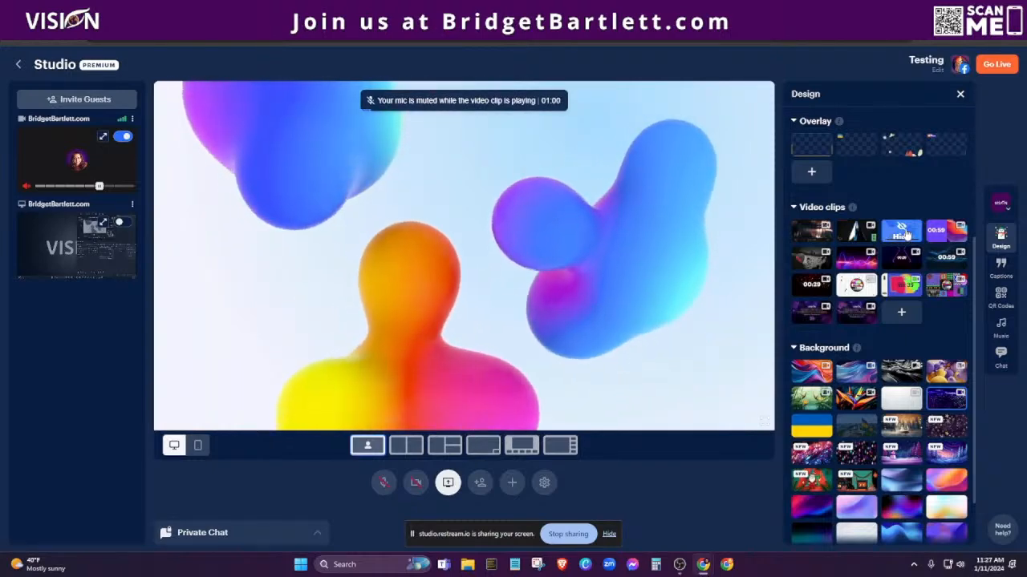
{"action": "left_click", "coordinate": [902, 234]}
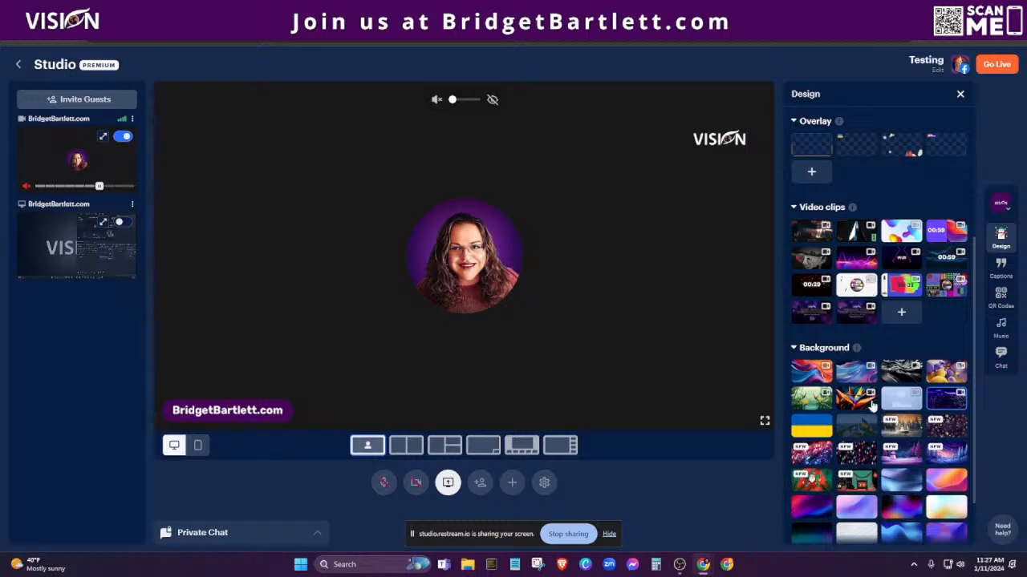
{"action": "scroll", "coordinate": [858, 385], "scroll_direction": "down", "scroll_amount": 2}
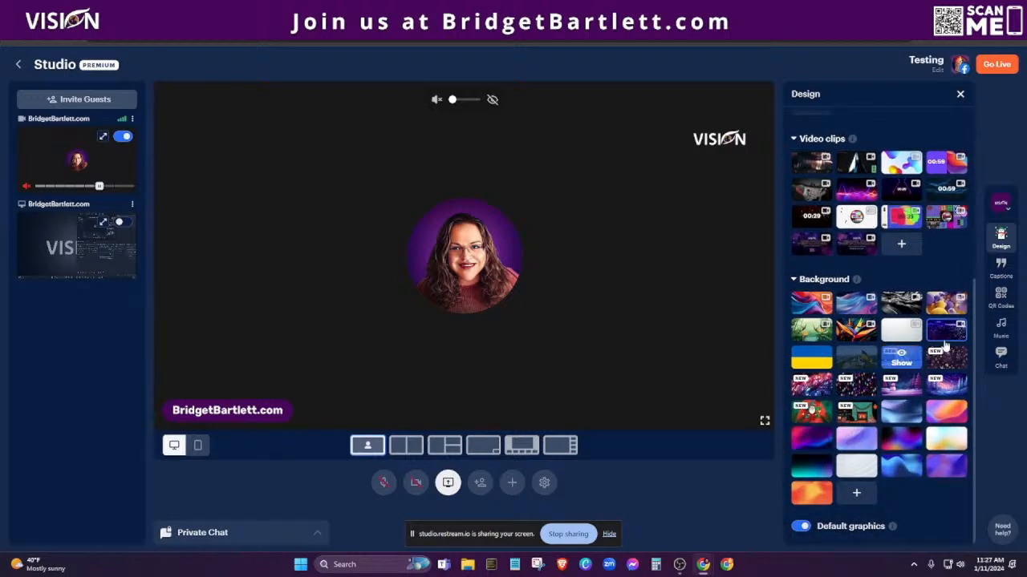
{"action": "mouse_move", "coordinate": [945, 335]}
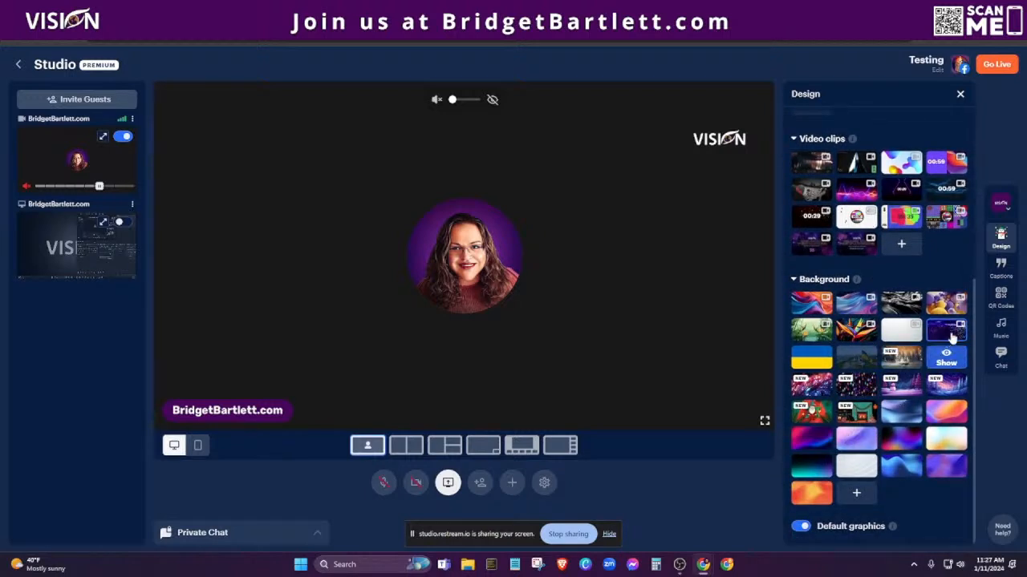
Use the Cinema layout on the purple dotted-waves background after trying snowflake and blue waves, and disable default graphics.
{"action": "left_click", "coordinate": [946, 363]}
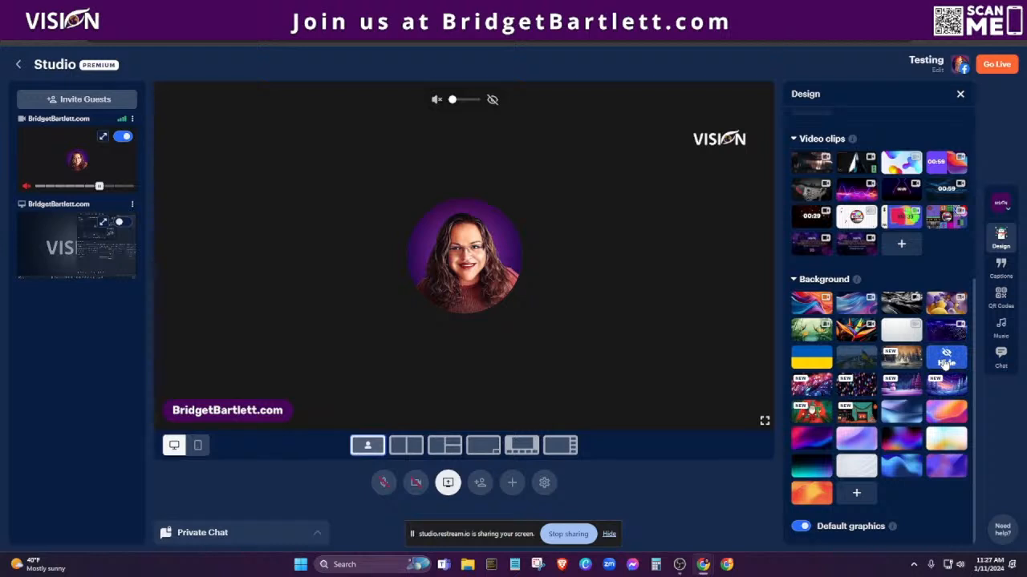
{"action": "left_click", "coordinate": [521, 445]}
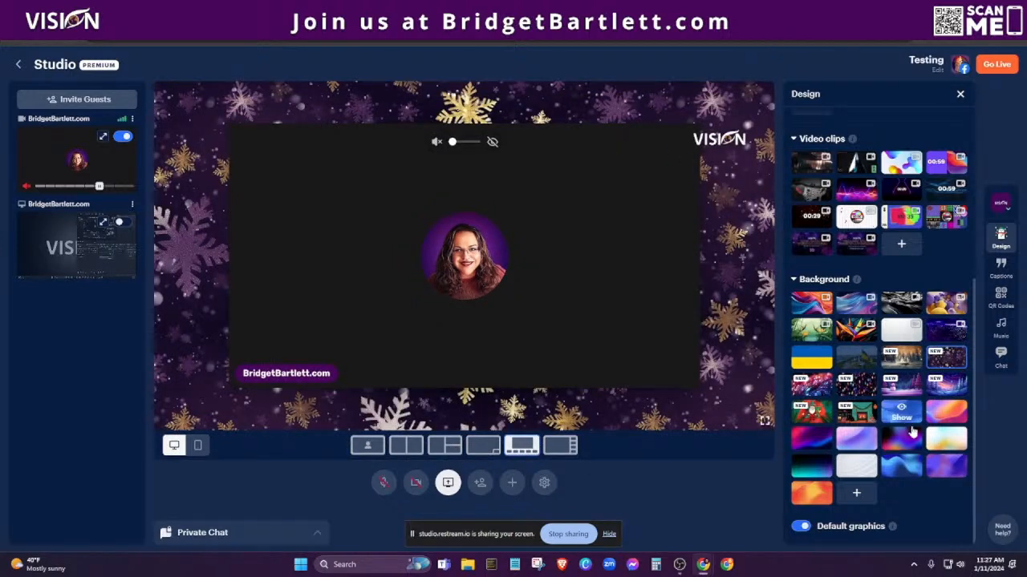
{"action": "left_click", "coordinate": [902, 467]}
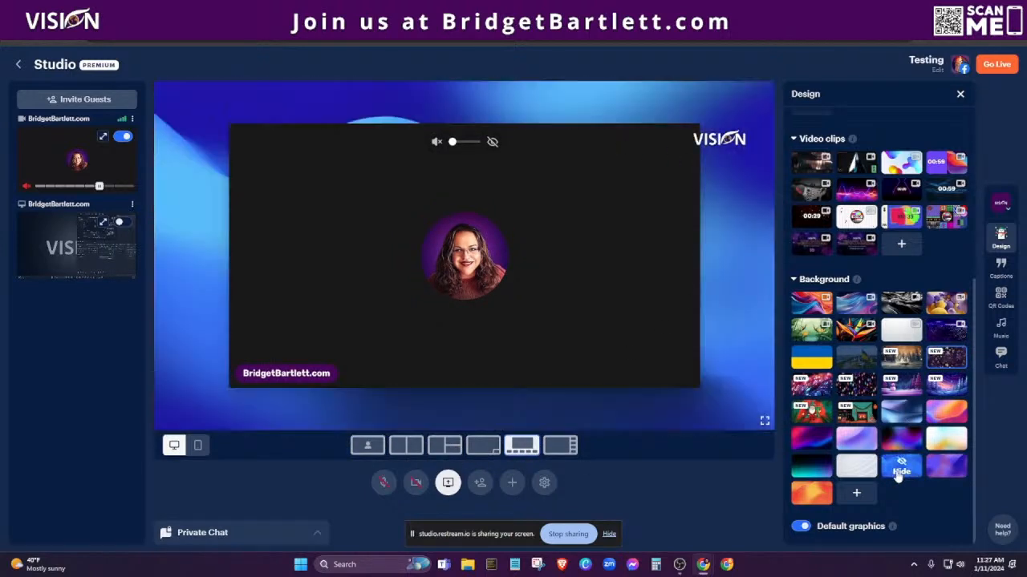
{"action": "left_click", "coordinate": [944, 333]}
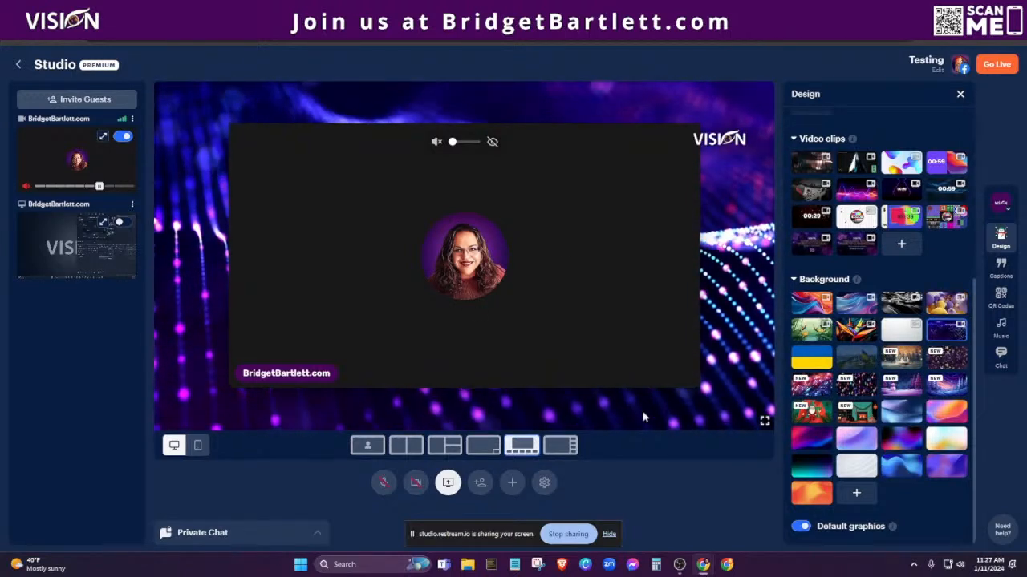
{"action": "left_click", "coordinate": [802, 526]}
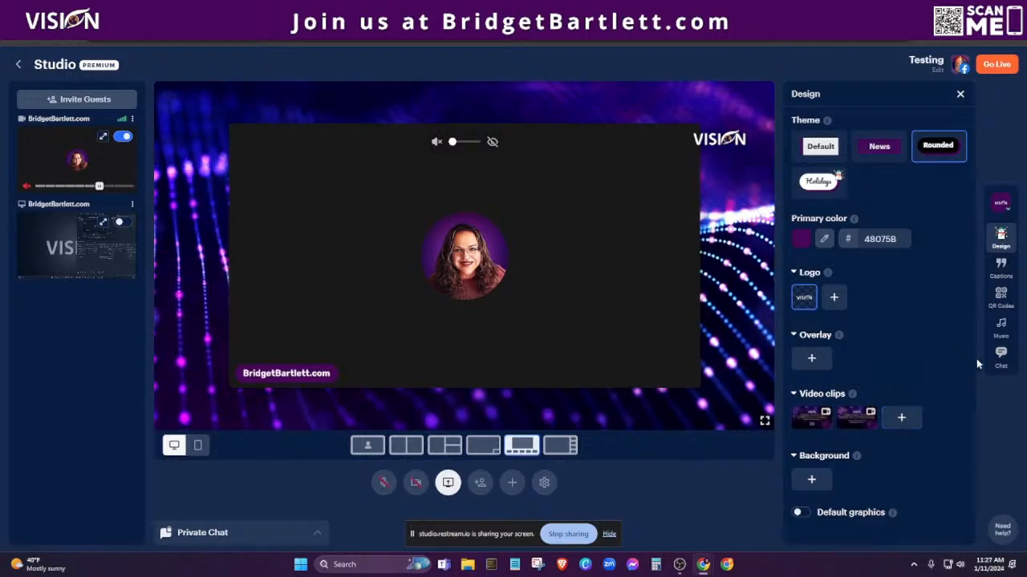
In Captions, show and then hide the 'Test' and 'Join today for free!' lower thirds in turn.
{"action": "left_click", "coordinate": [1001, 268]}
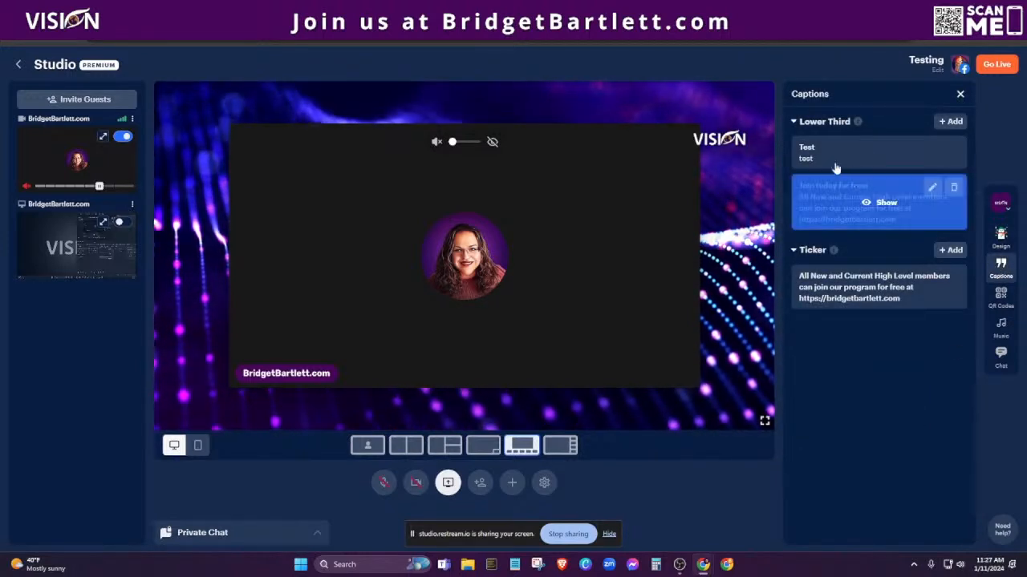
{"action": "mouse_move", "coordinate": [818, 154]}
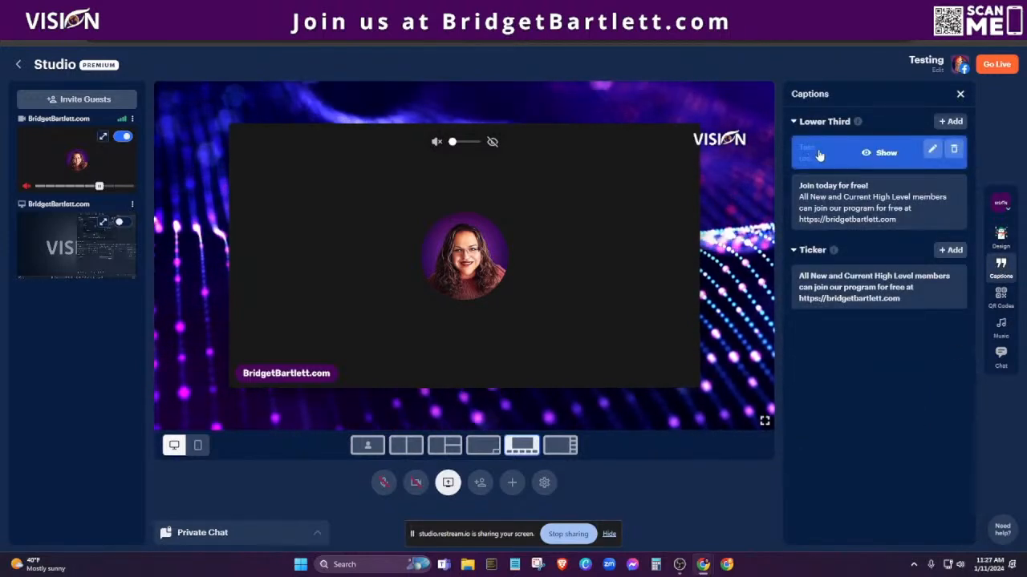
{"action": "left_click", "coordinate": [885, 153]}
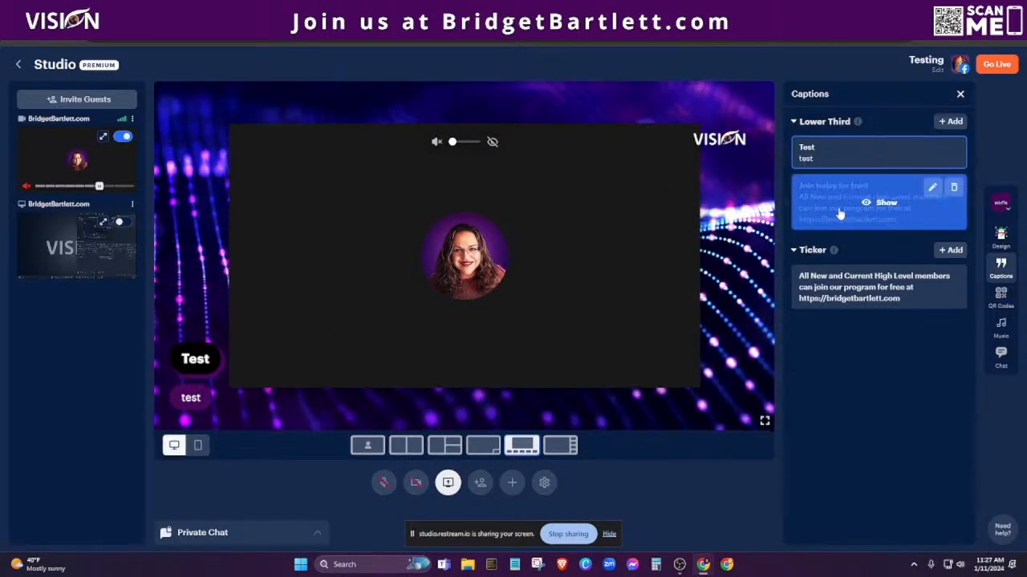
{"action": "left_click", "coordinate": [883, 154]}
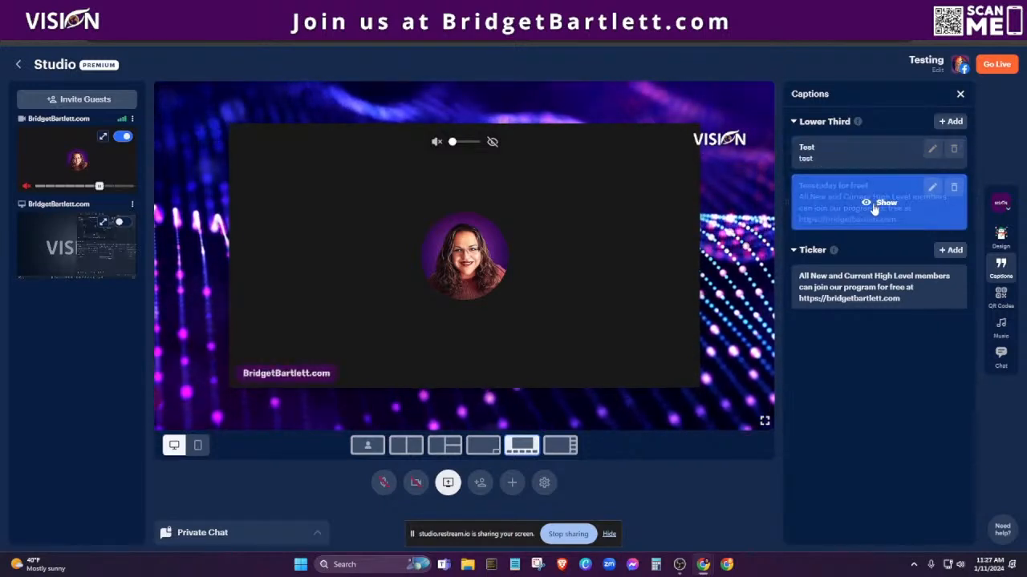
{"action": "left_click", "coordinate": [882, 203]}
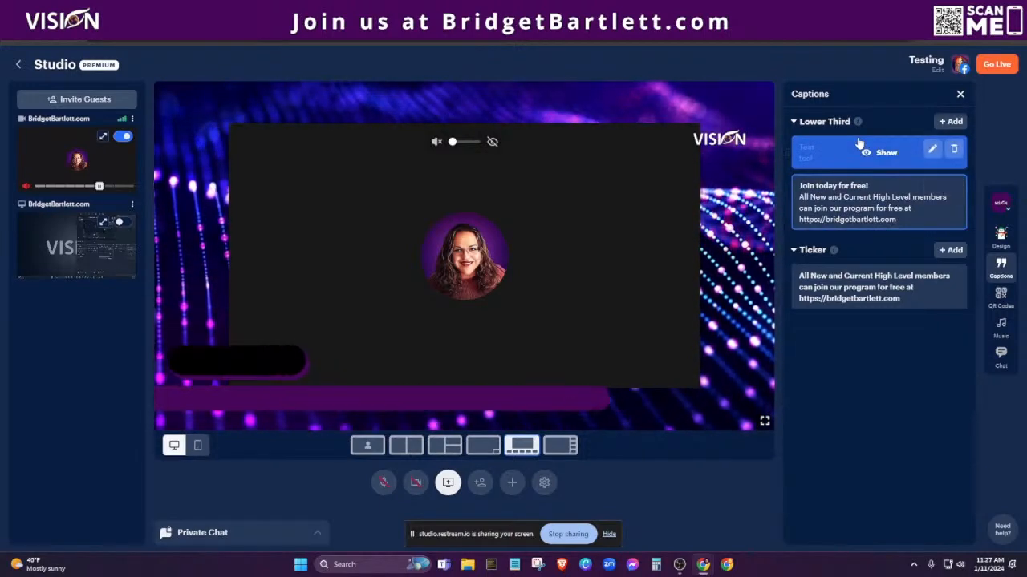
{"action": "left_click", "coordinate": [887, 202]}
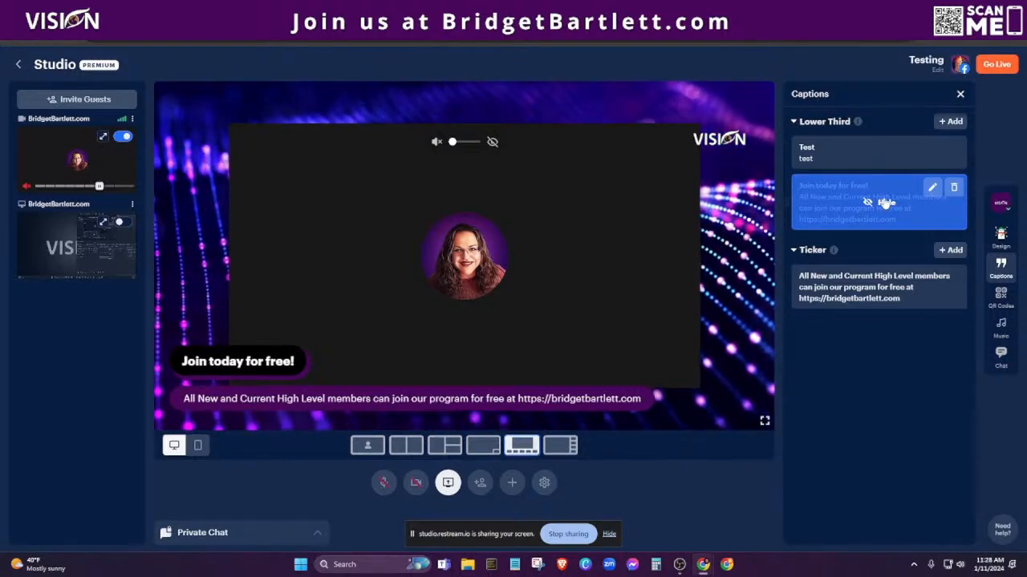
{"action": "left_click", "coordinate": [885, 202]}
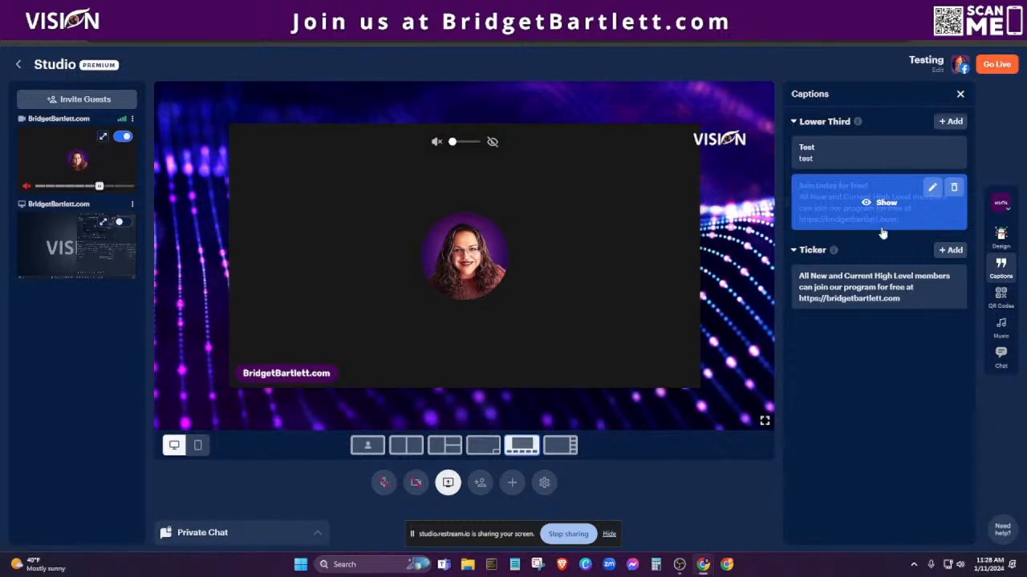
{"action": "mouse_move", "coordinate": [891, 303]}
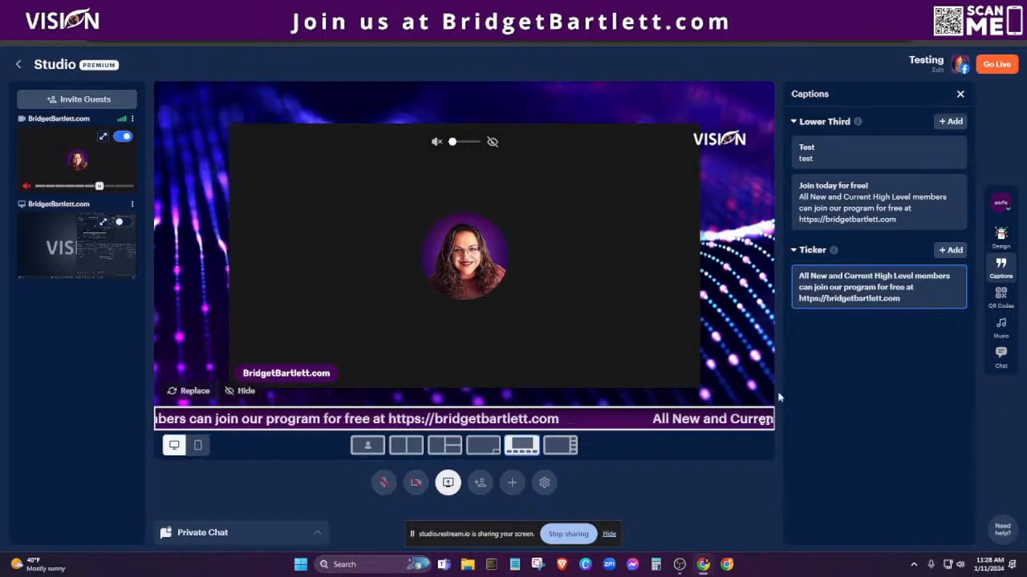
Toggle the scrolling ticker off and back on, and open its text without saving changes.
{"action": "left_click", "coordinate": [886, 288]}
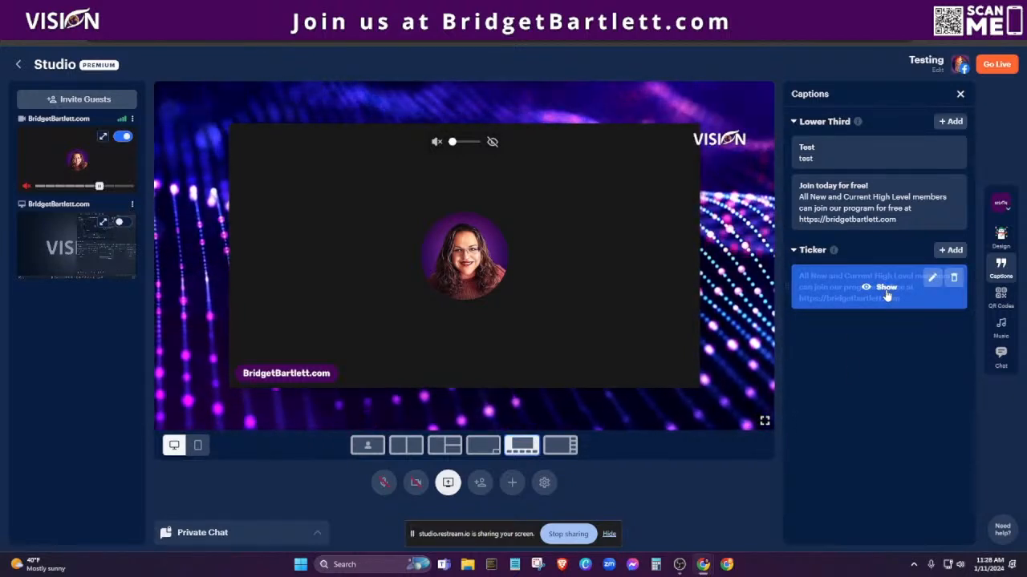
{"action": "left_click", "coordinate": [887, 290]}
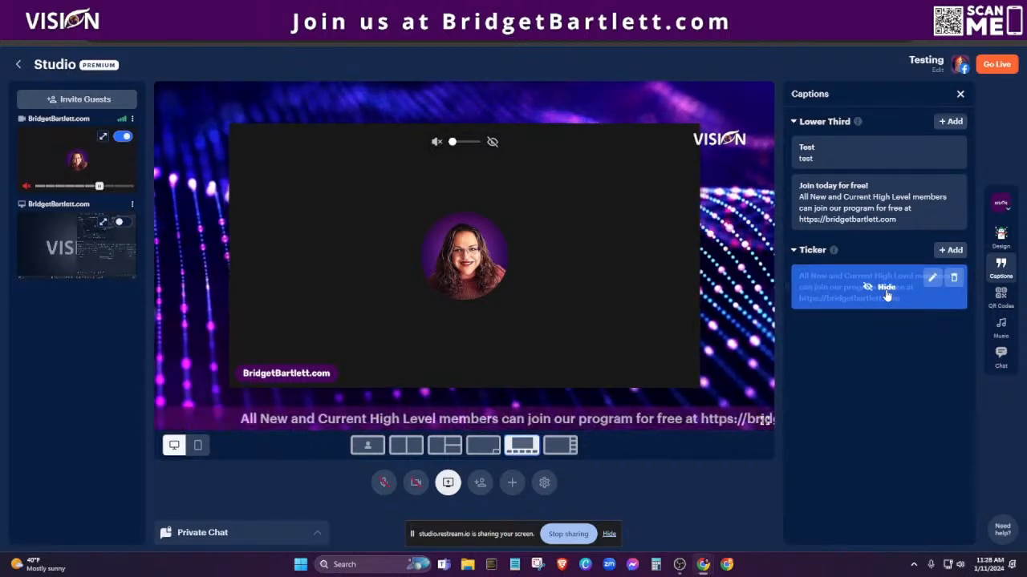
{"action": "left_click", "coordinate": [930, 278]}
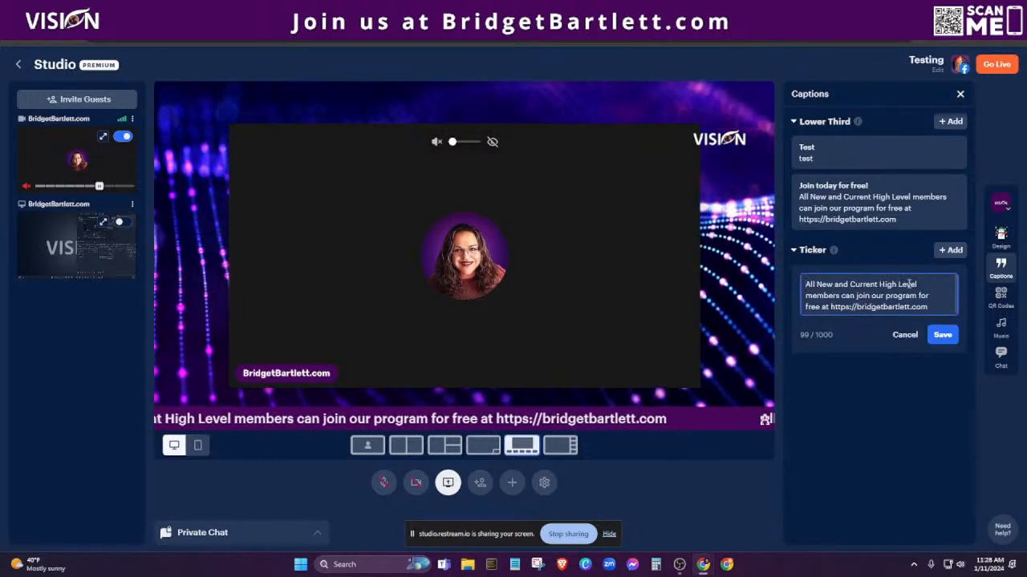
{"action": "left_click", "coordinate": [892, 336]}
Start and cancel a new ticker message and a new lower third, leaving captions unchanged.
{"action": "left_click", "coordinate": [950, 249]}
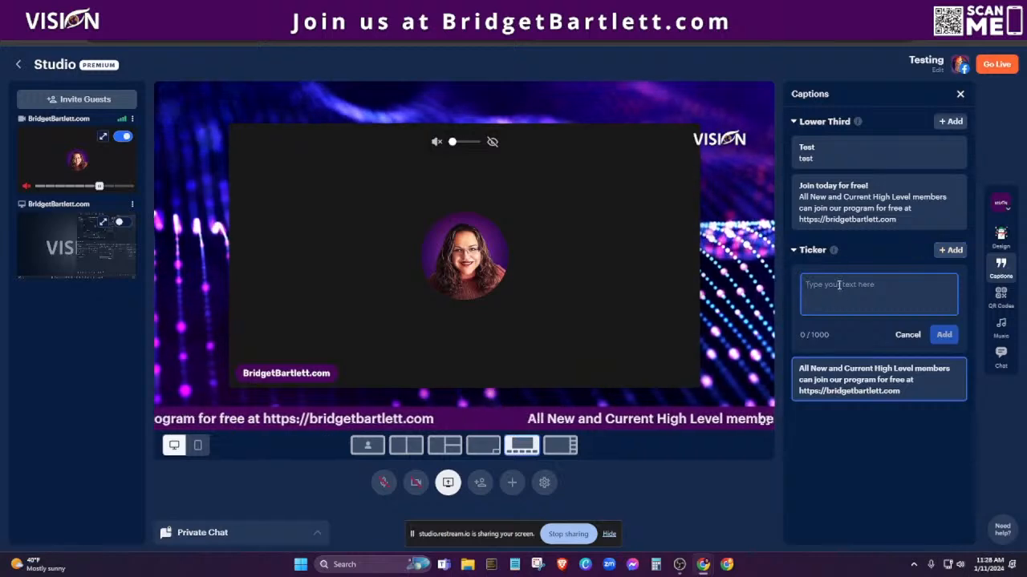
{"action": "left_click", "coordinate": [900, 337]}
{"action": "left_click", "coordinate": [951, 121]}
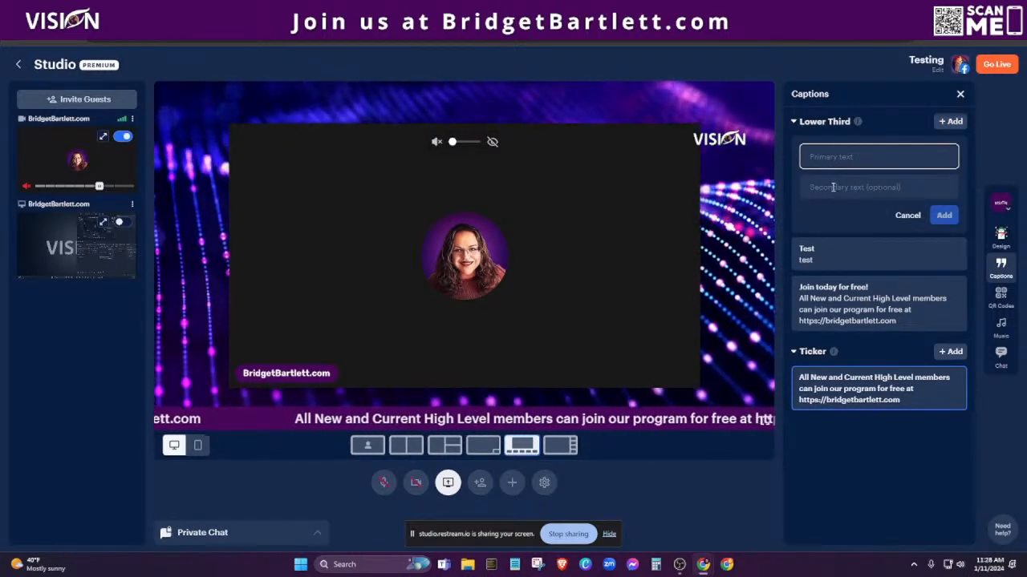
{"action": "left_click", "coordinate": [907, 216]}
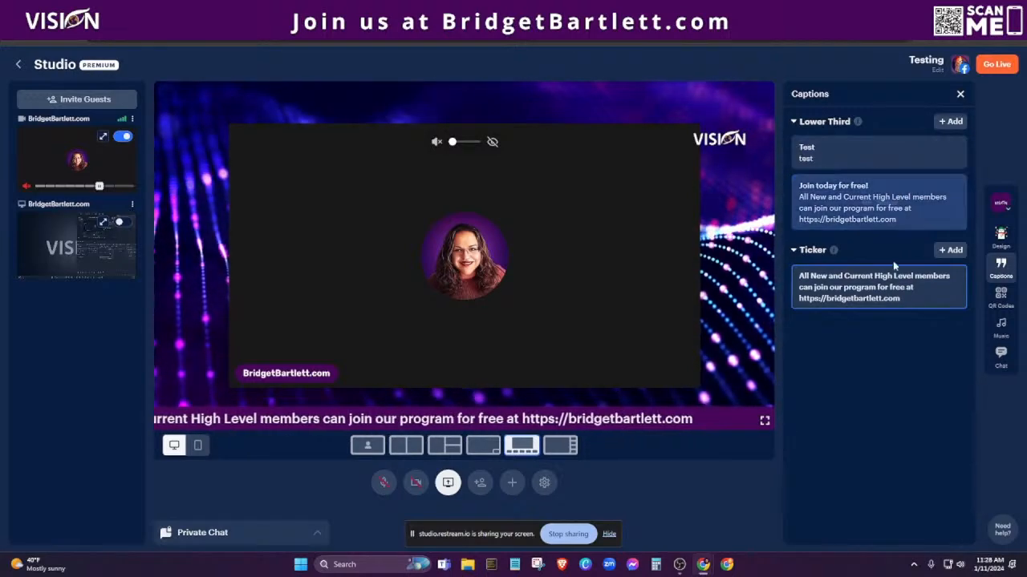
{"action": "left_click", "coordinate": [1002, 296]}
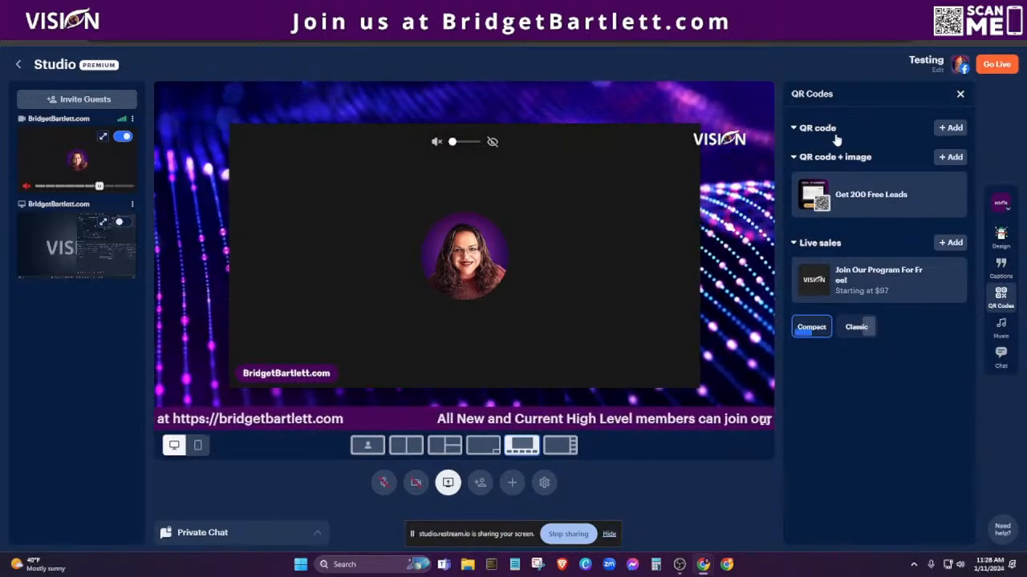
{"action": "left_click", "coordinate": [952, 129]}
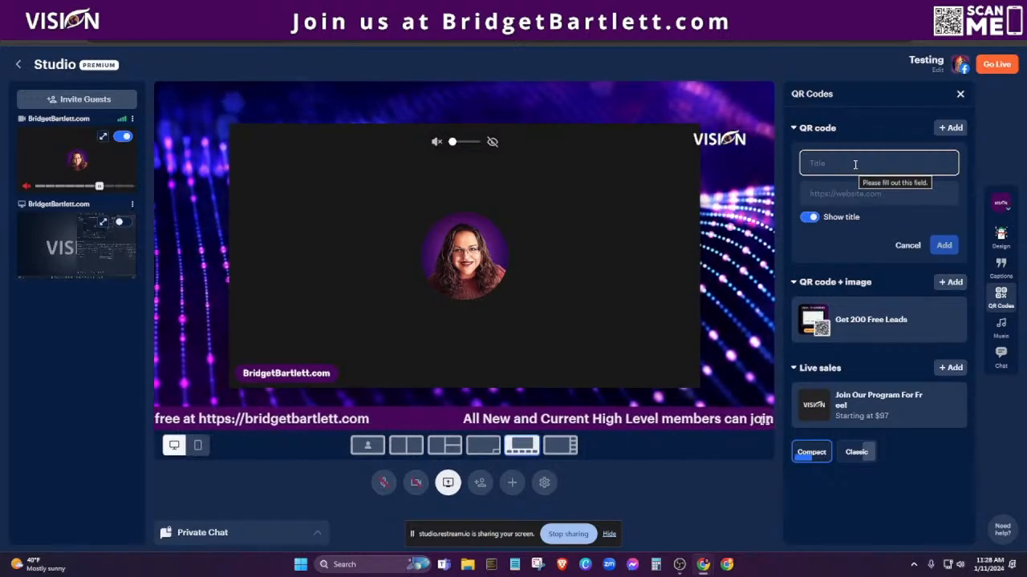
{"action": "type", "text": "Tes"}
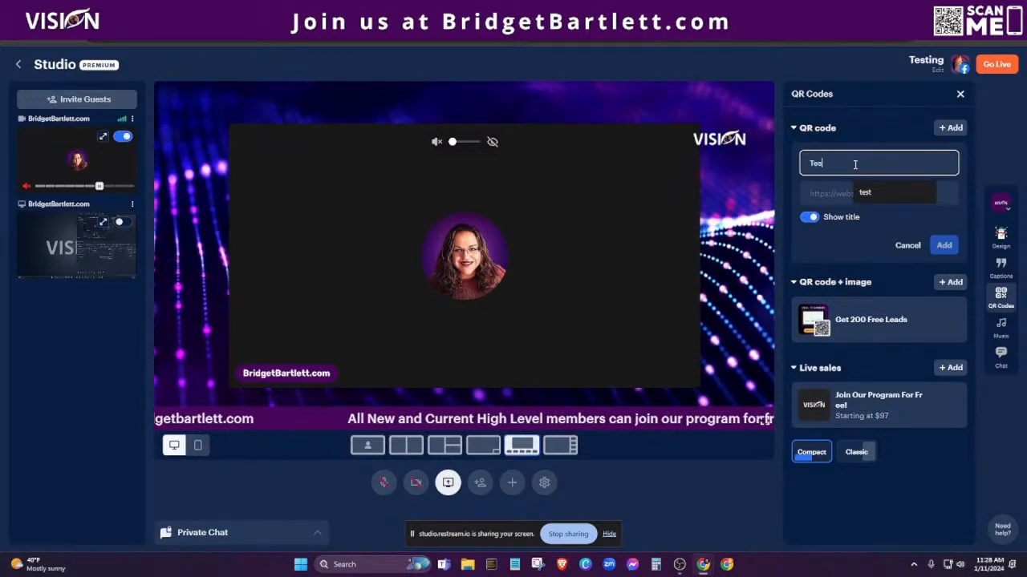
{"action": "left_click", "coordinate": [821, 197]}
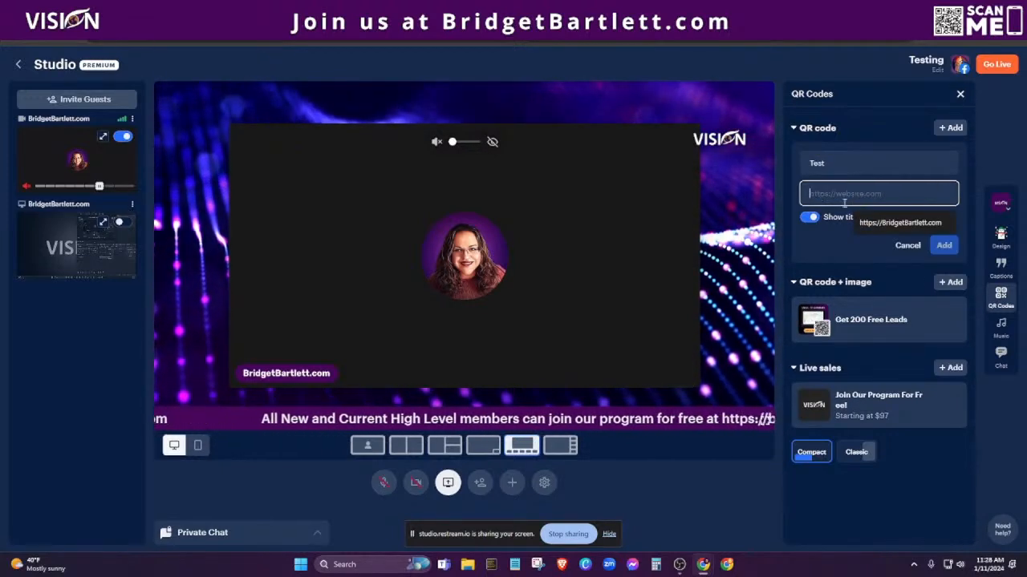
{"action": "left_click", "coordinate": [881, 223]}
{"action": "key", "text": "Return"}
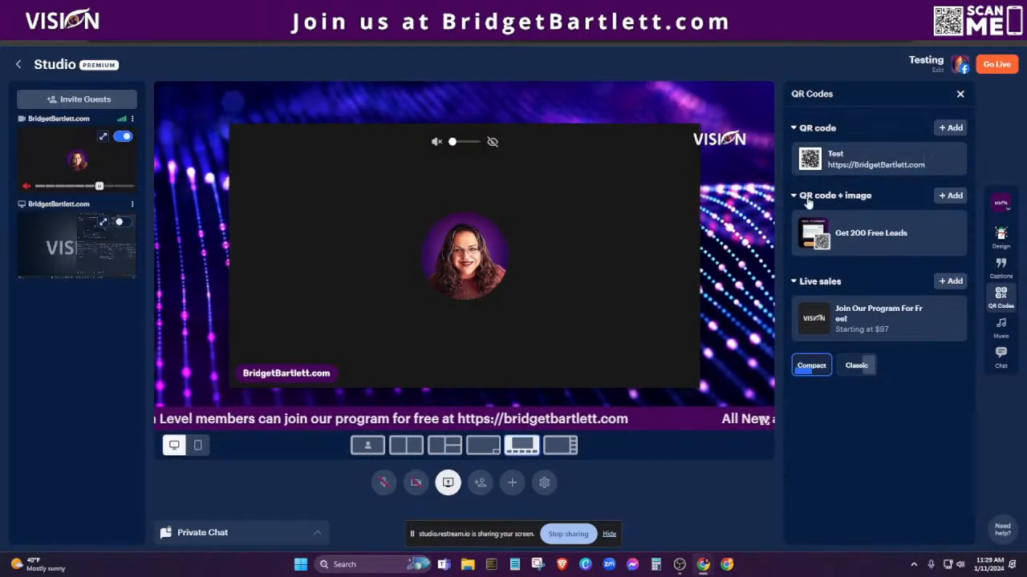
{"action": "left_click", "coordinate": [868, 156]}
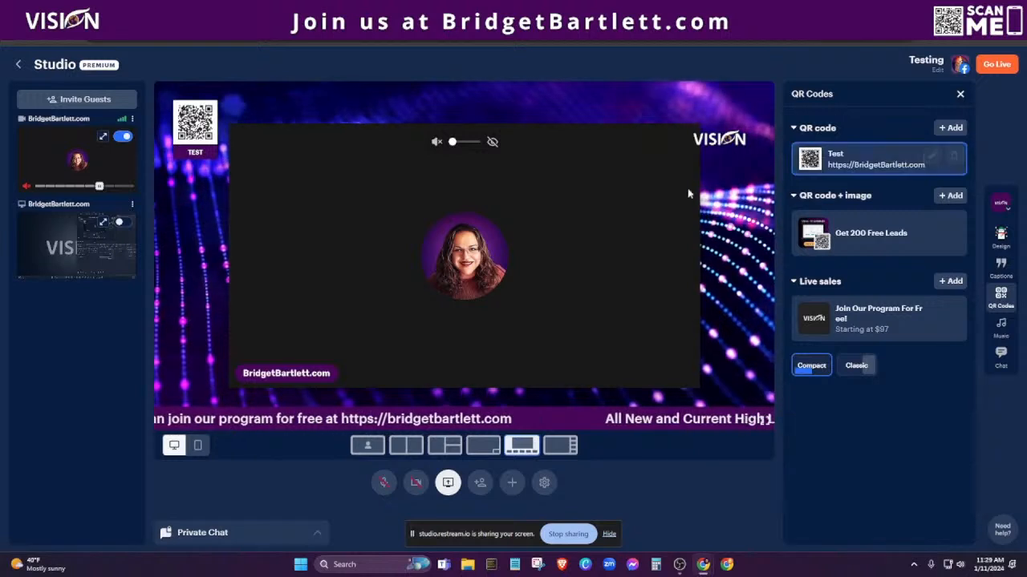
Hide the Test QR code and toggle the Get 200 Free Leads overlay on and off the stage.
{"action": "left_click", "coordinate": [885, 160]}
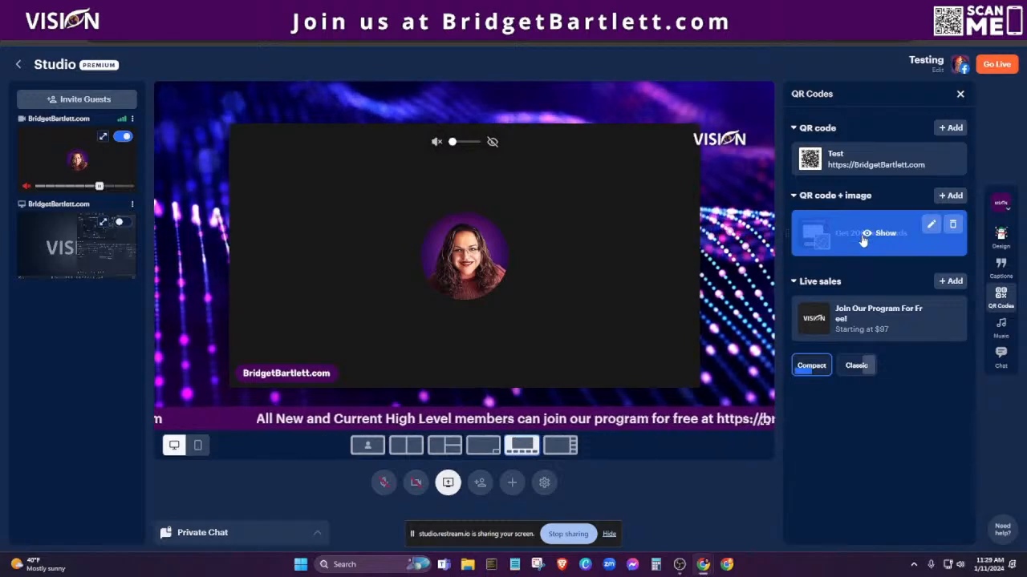
{"action": "left_click", "coordinate": [866, 235]}
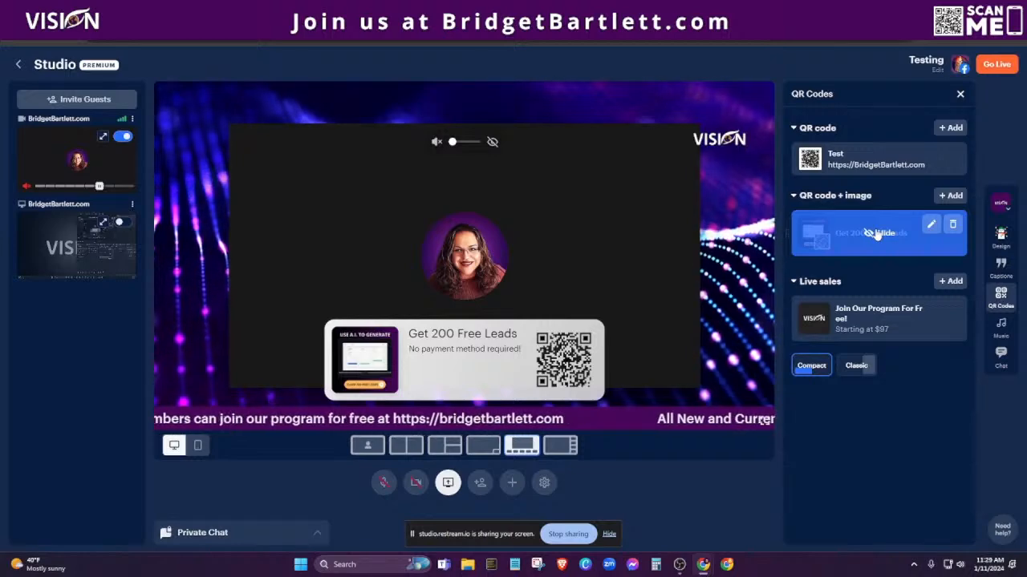
{"action": "left_click", "coordinate": [877, 233]}
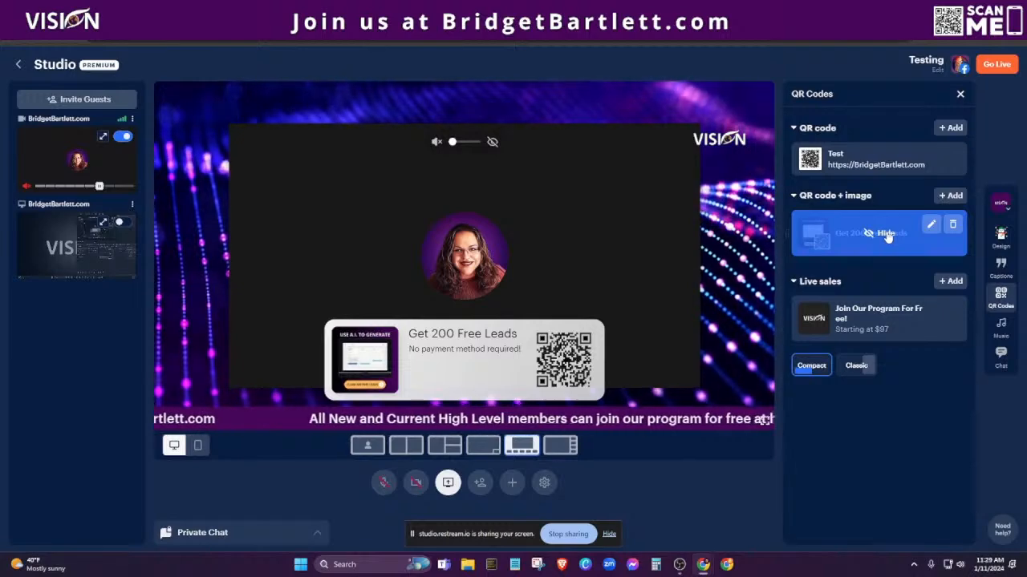
{"action": "left_click", "coordinate": [885, 234]}
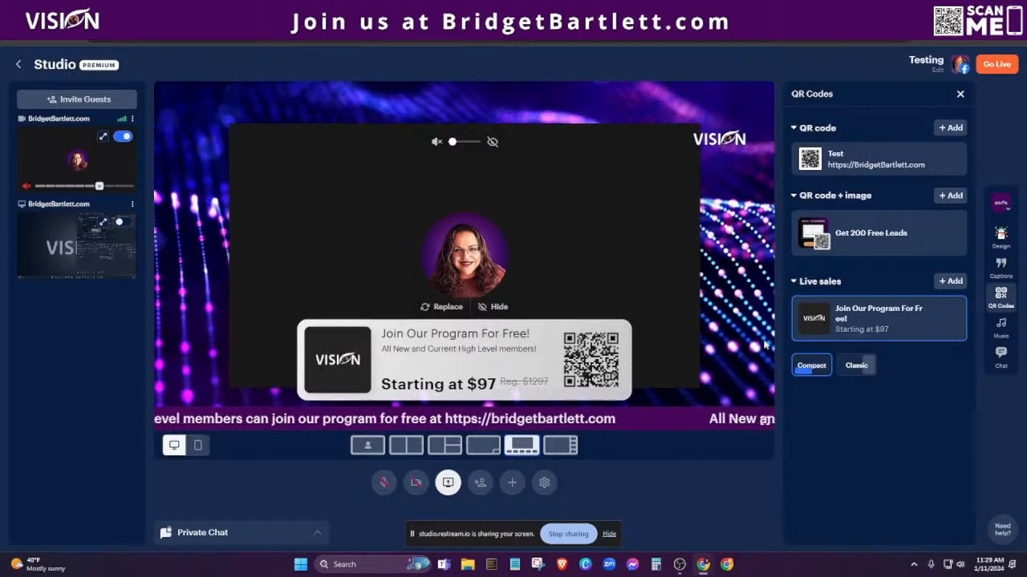
Switch the $97 'Join Our Program For Free!' sales overlay to the Classic style and bring up the Music genre list.
{"action": "left_click", "coordinate": [856, 366]}
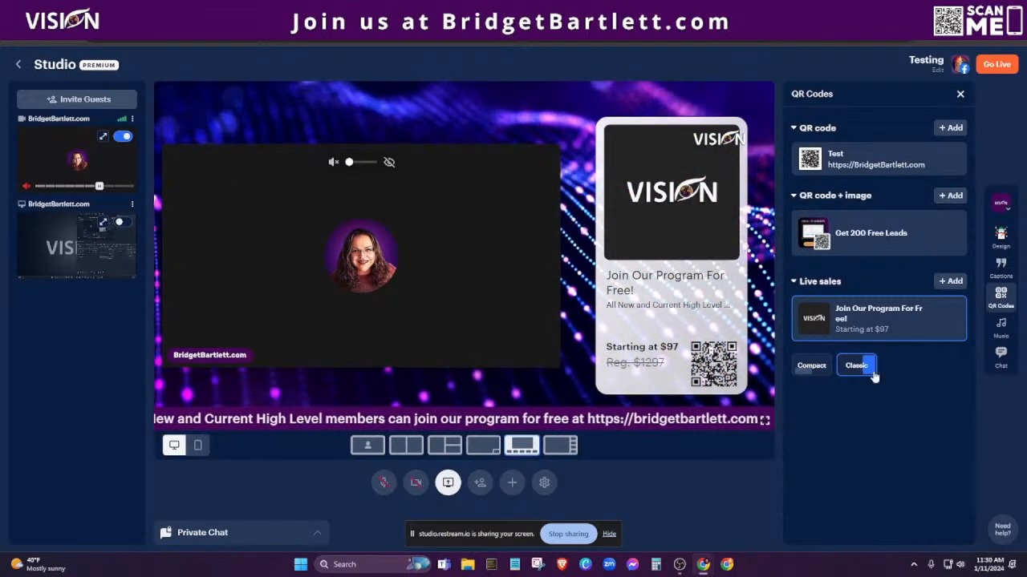
{"action": "left_click", "coordinate": [1005, 331]}
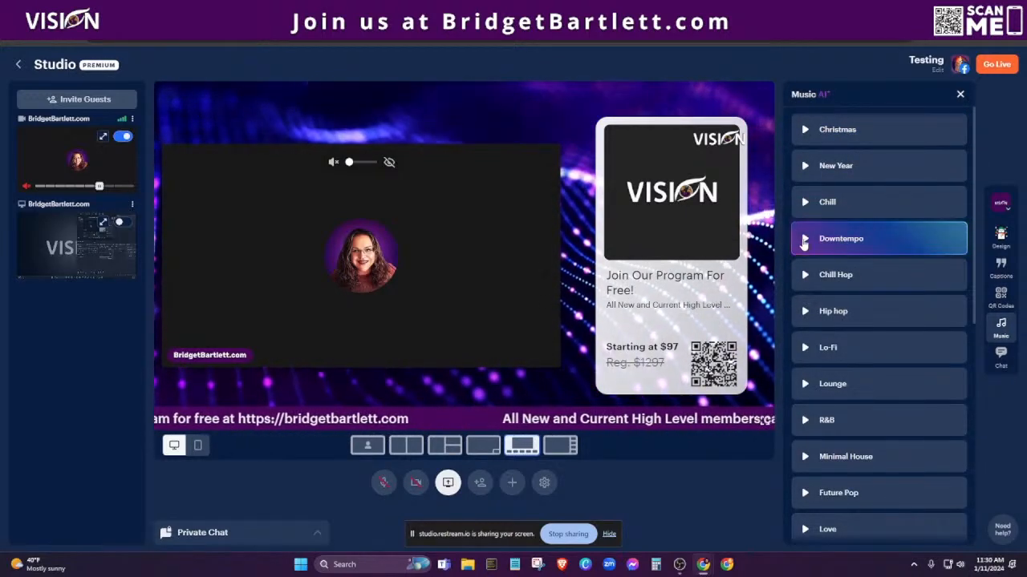
Preview Downtempo and Chill Hop music, nudge the volume up slightly, then stop playback.
{"action": "left_click", "coordinate": [806, 239]}
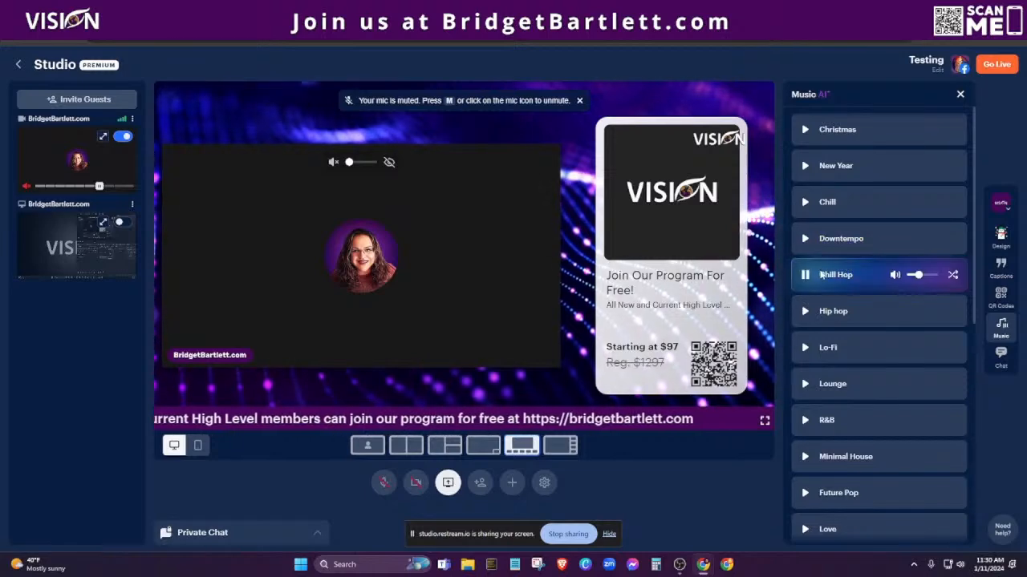
{"action": "left_click_drag", "start_coordinate": [918, 275], "coordinate": [924, 276]}
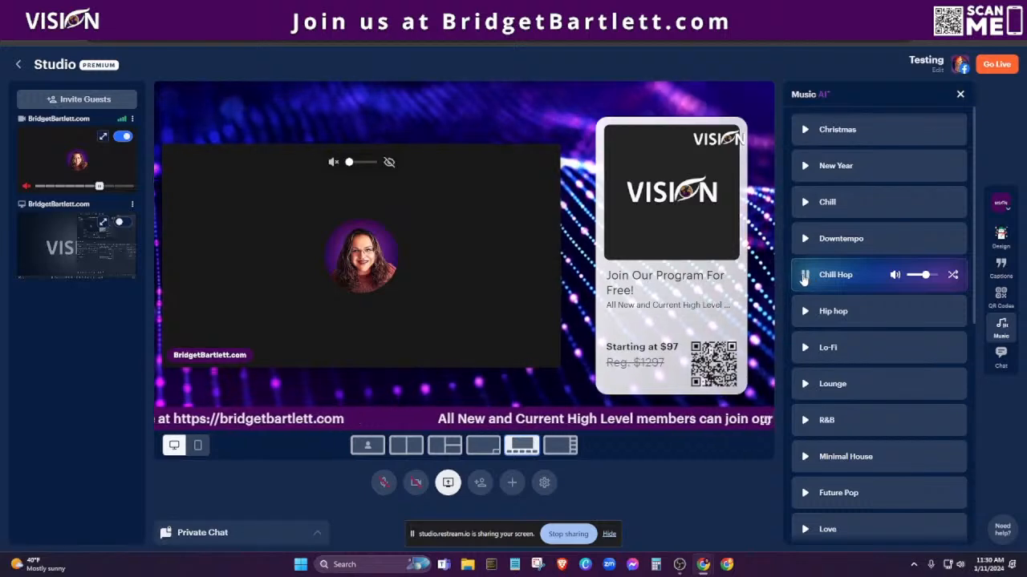
{"action": "left_click", "coordinate": [807, 275]}
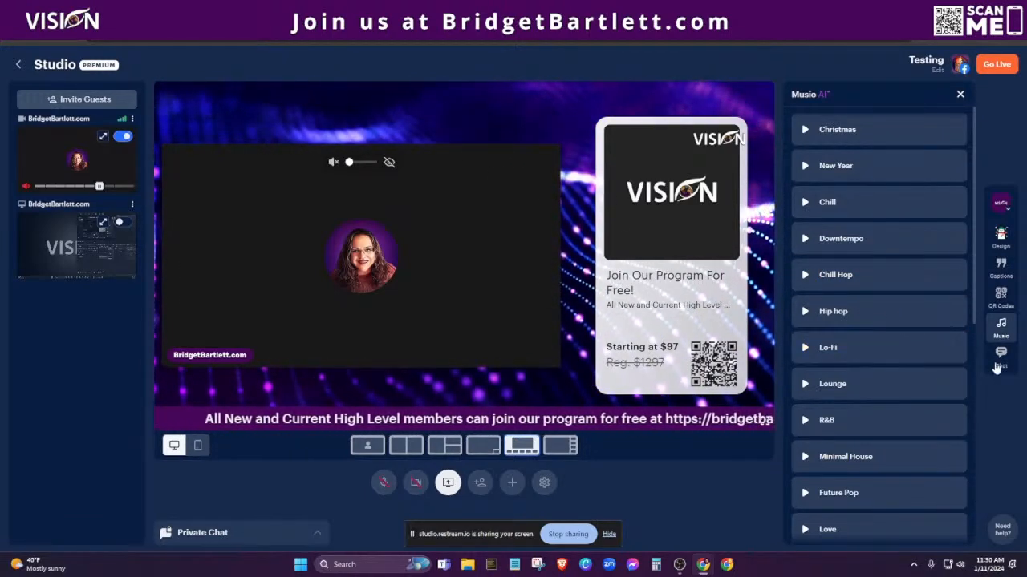
{"action": "left_click", "coordinate": [1001, 365]}
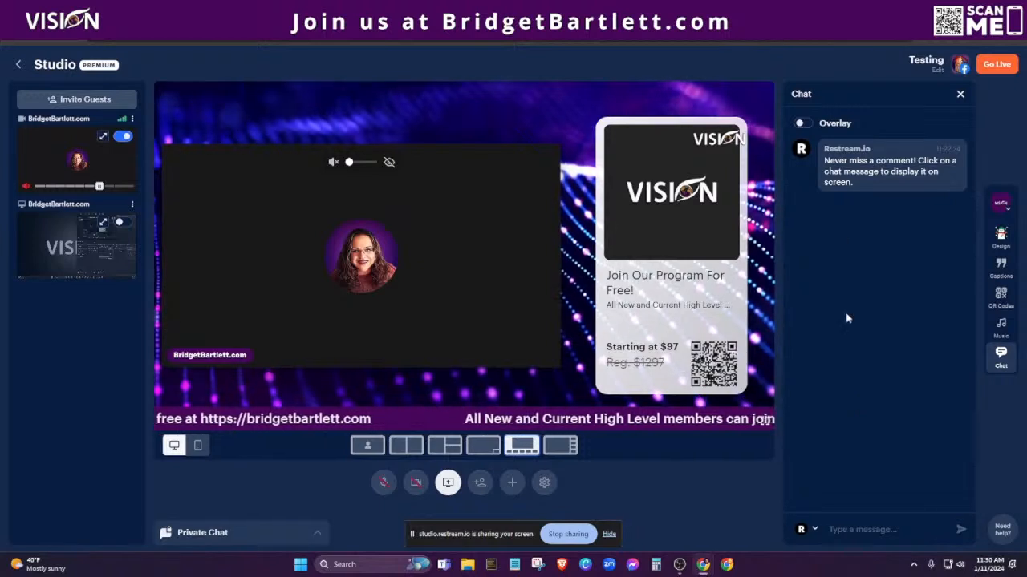
Show and then hide the chat message overlay, and start Go Live to reach Stream details.
{"action": "mouse_move", "coordinate": [874, 184]}
{"action": "left_click", "coordinate": [882, 166]}
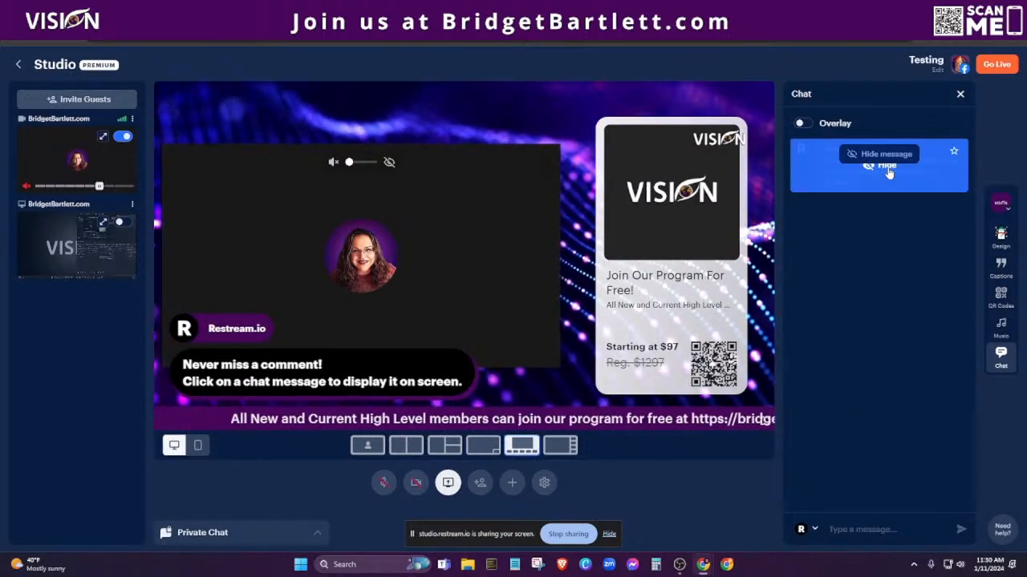
{"action": "left_click", "coordinate": [888, 170]}
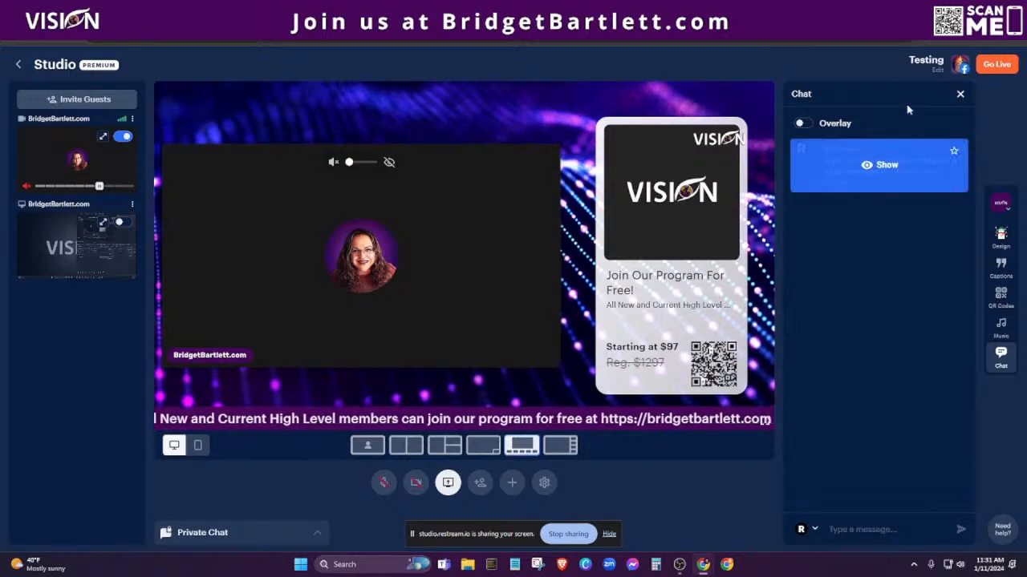
{"action": "left_click", "coordinate": [937, 69]}
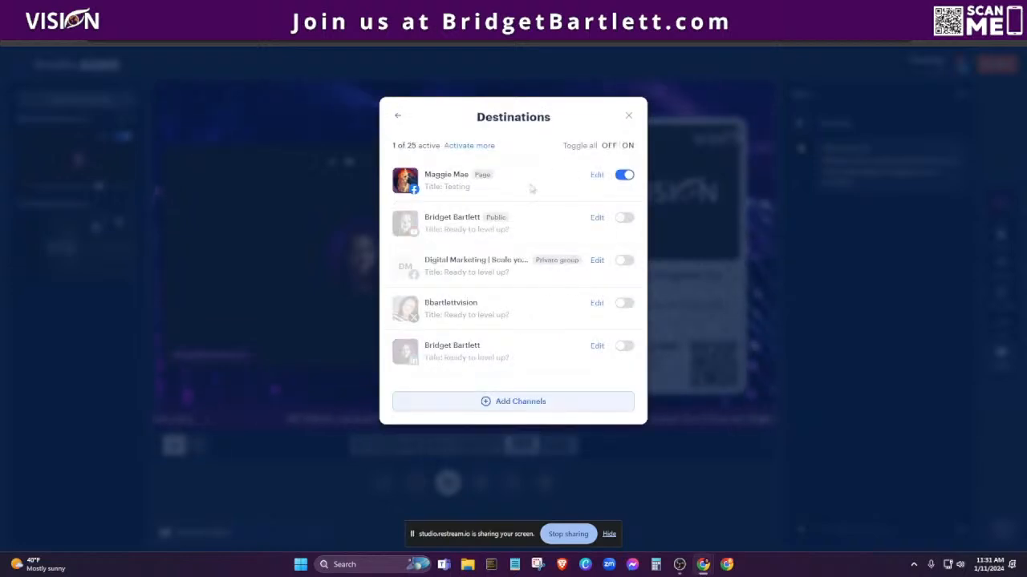
Confirm the single Facebook page destination, go live, and bring up the Facebook page.
{"action": "left_click", "coordinate": [630, 116]}
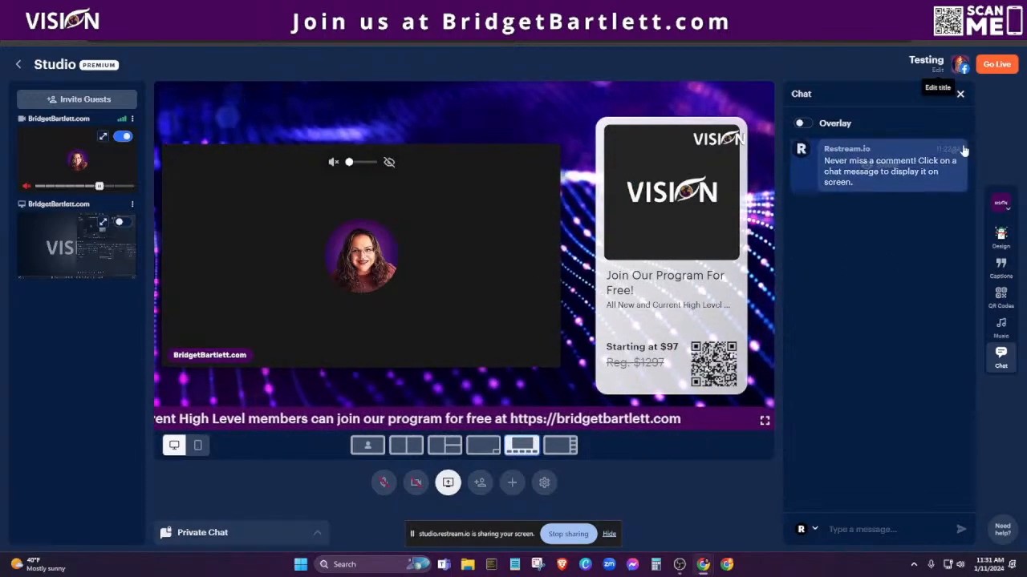
{"action": "left_click", "coordinate": [1004, 69]}
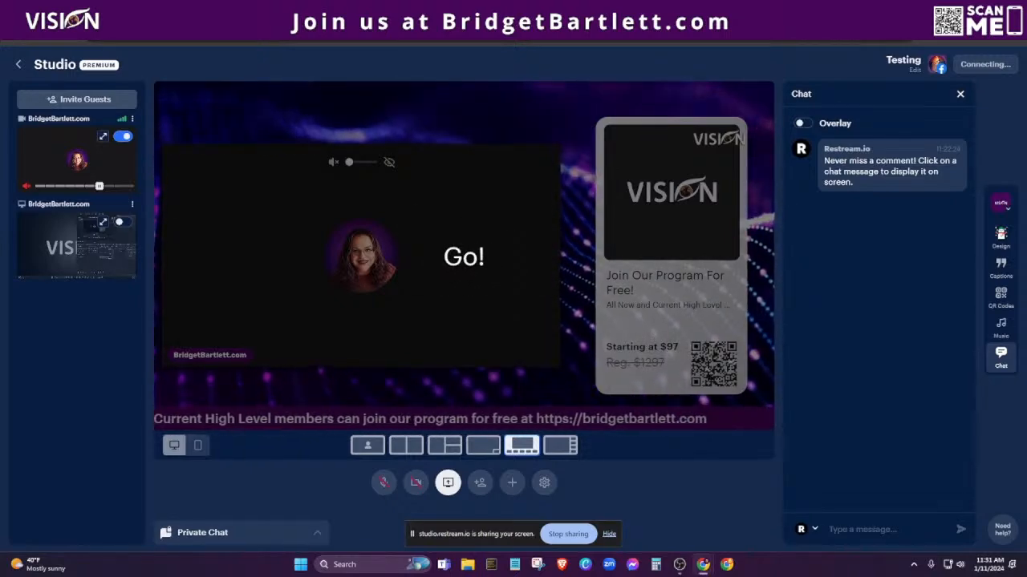
{"action": "left_click", "coordinate": [188, 11]}
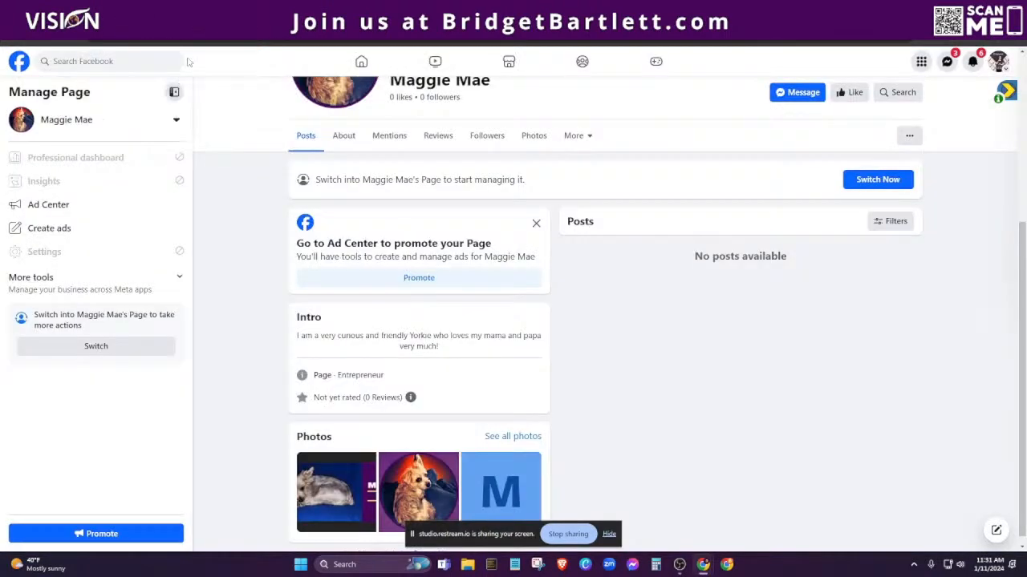
Reload the Facebook page until the live Testing post appears.
{"action": "left_click", "coordinate": [50, 36]}
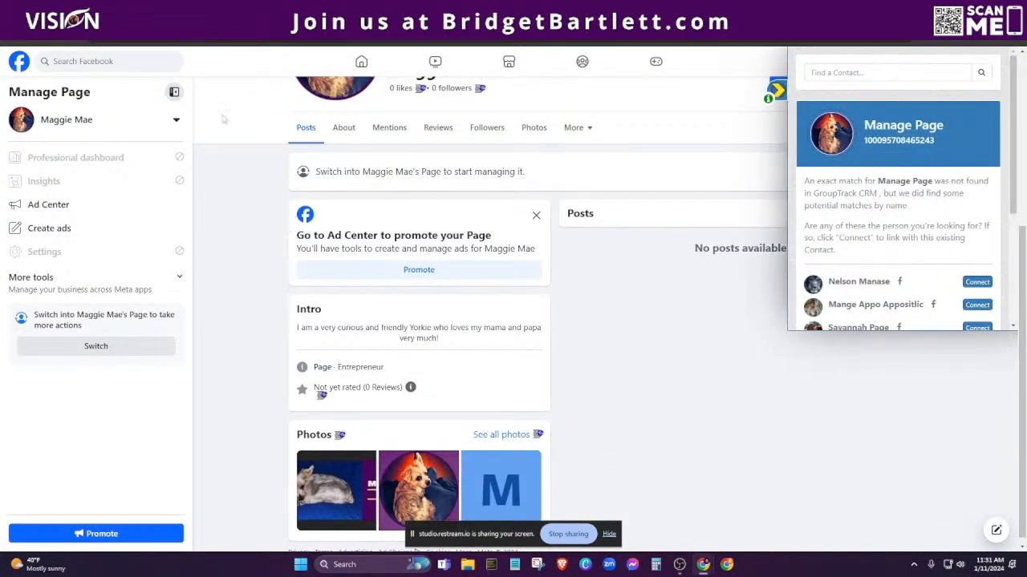
{"action": "left_click", "coordinate": [52, 40]}
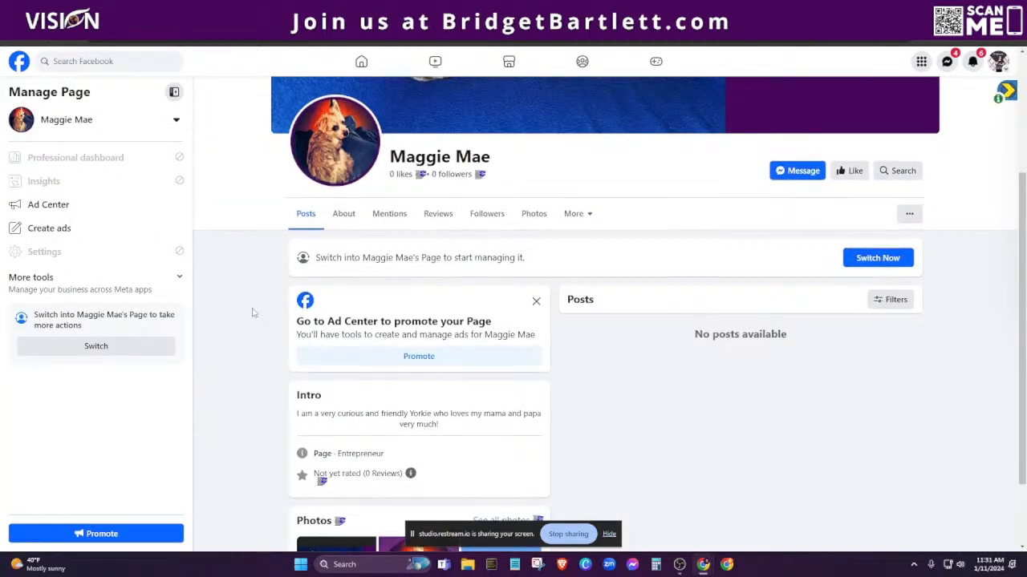
{"action": "left_click", "coordinate": [88, 10]}
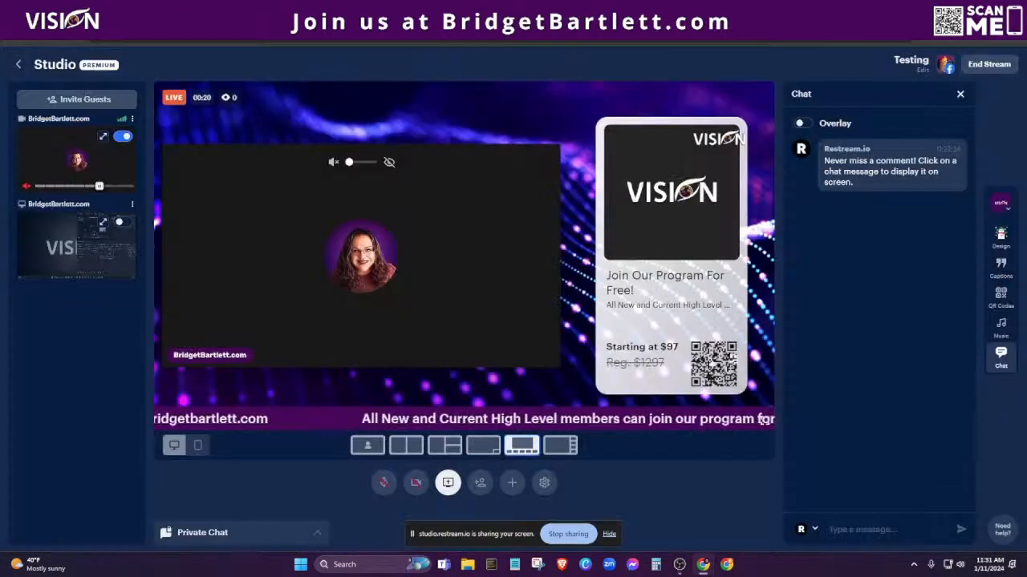
{"action": "left_click", "coordinate": [241, 10]}
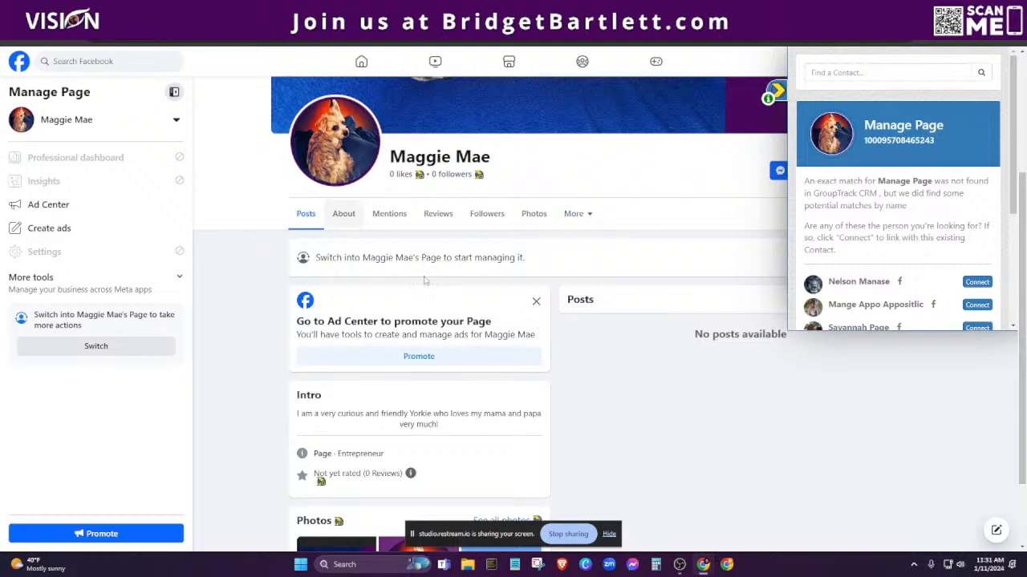
{"action": "left_click", "coordinate": [61, 39]}
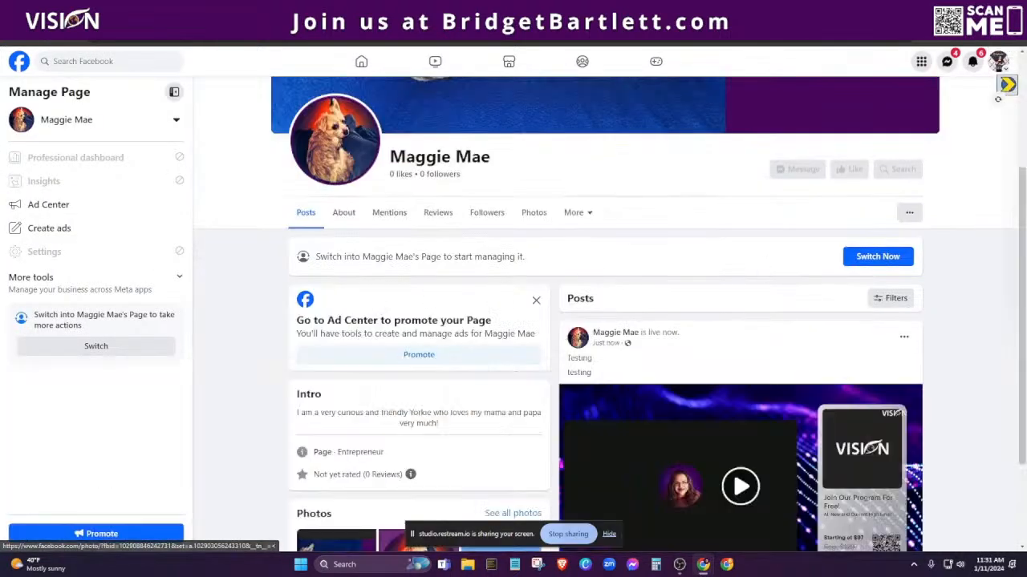
{"action": "scroll", "coordinate": [646, 209], "scroll_direction": "down", "scroll_amount": 3}
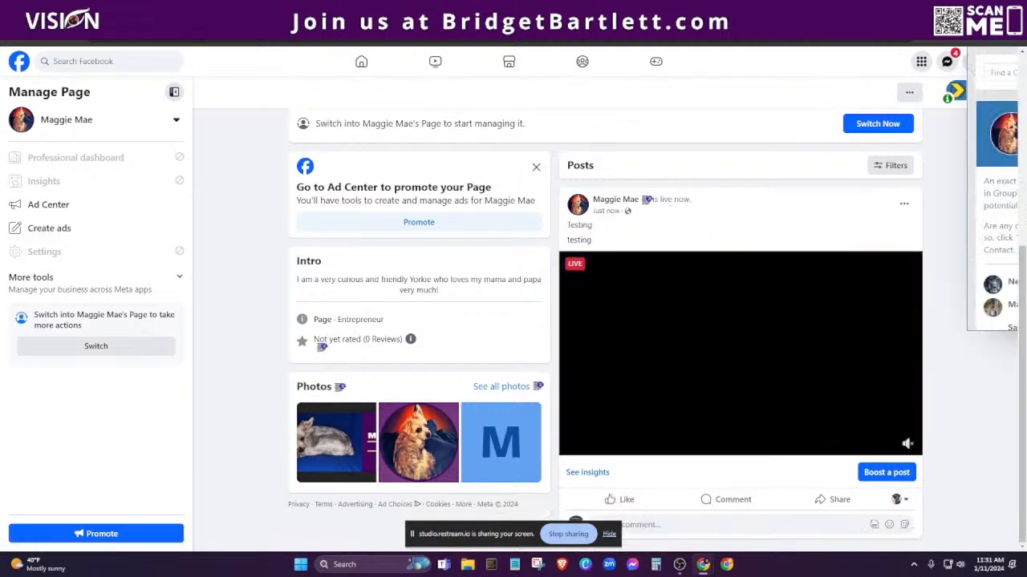
Post the comment 'helolo' on the live post and return to Restream Studio.
{"action": "left_click", "coordinate": [782, 94]}
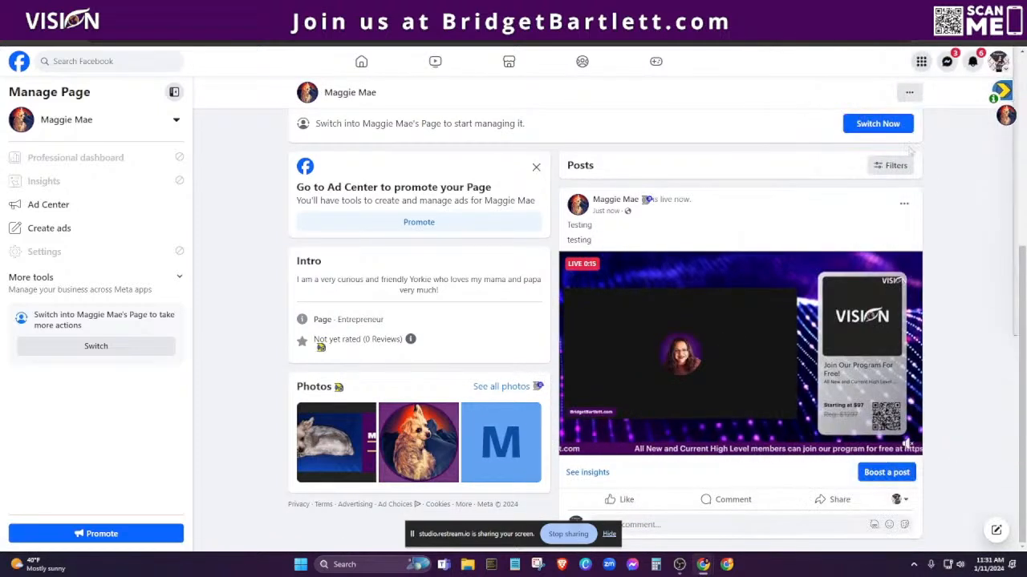
{"action": "mouse_move", "coordinate": [773, 357]}
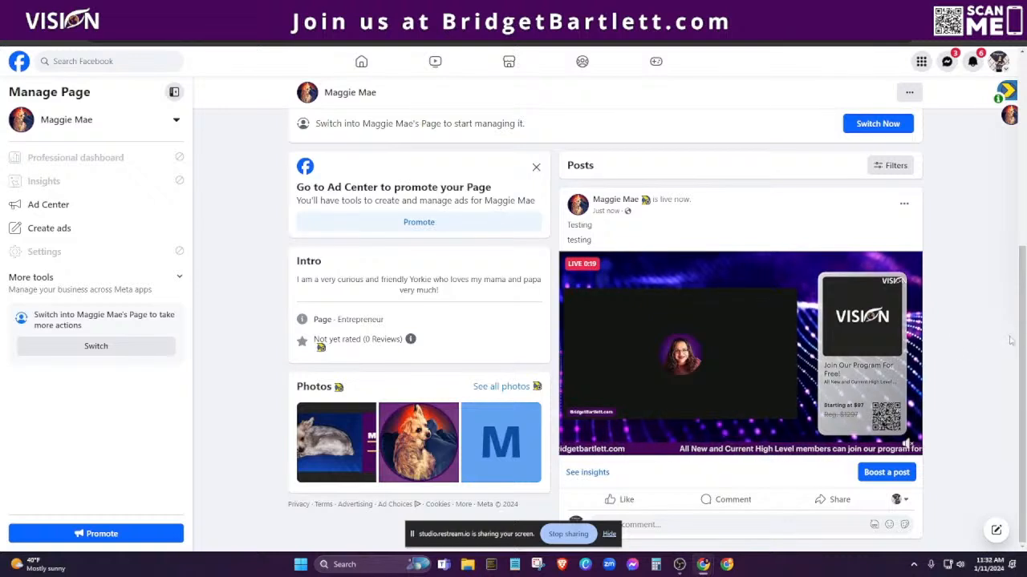
{"action": "left_click", "coordinate": [699, 533]}
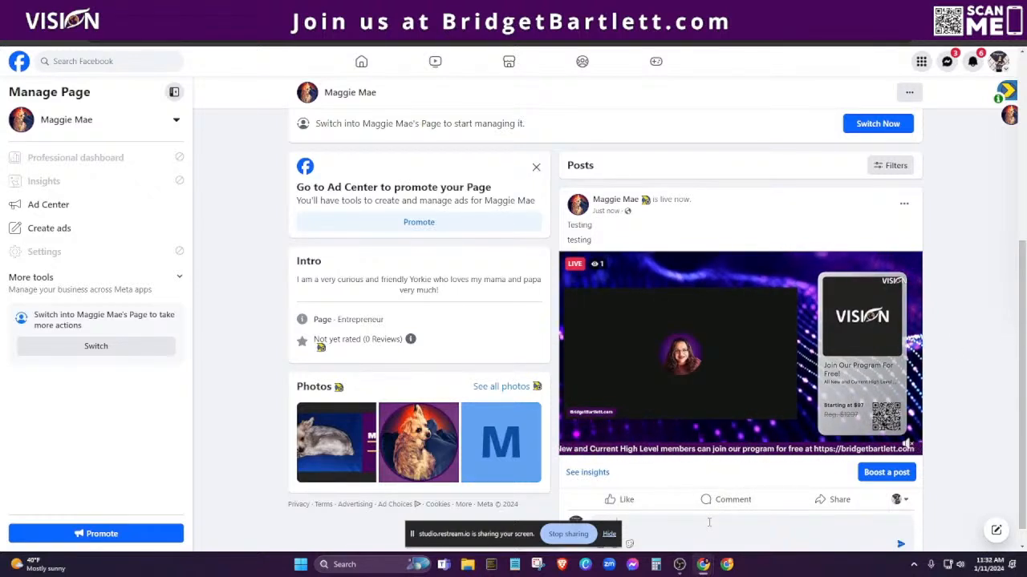
{"action": "key", "text": "Return"}
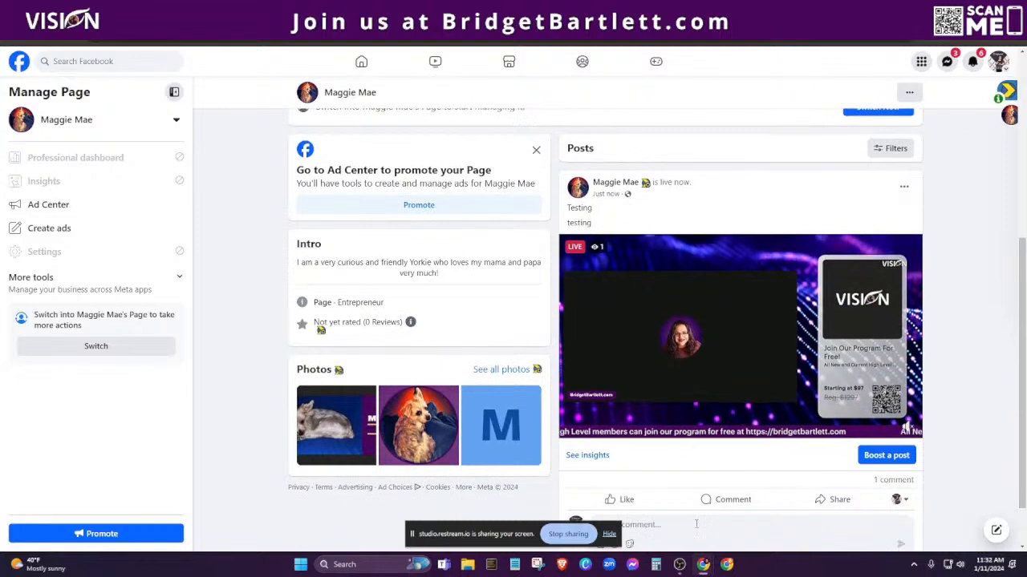
{"action": "left_click", "coordinate": [233, 9]}
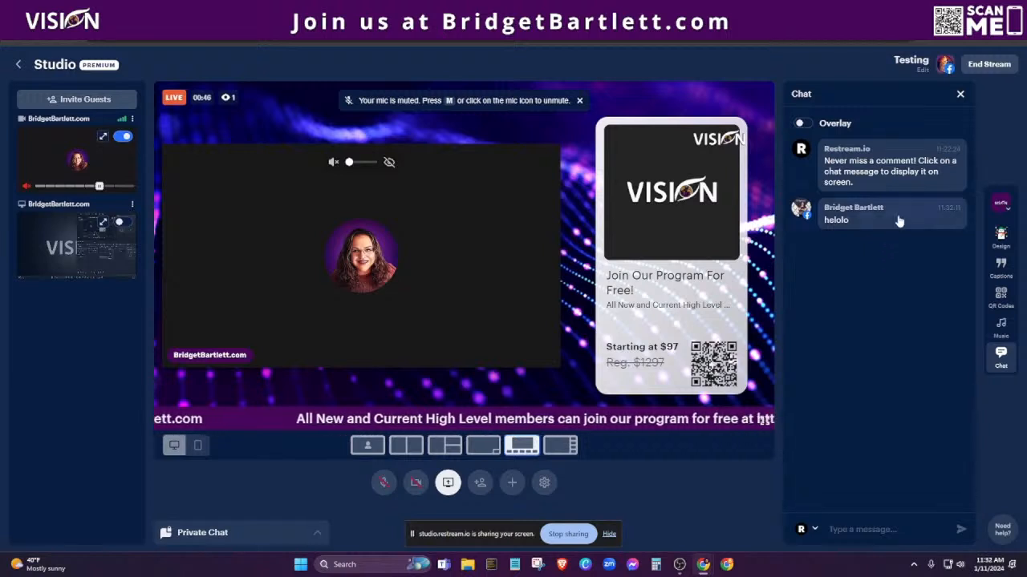
Show the 'helolo' comment on stage, hide it again, then choose End Stream.
{"action": "mouse_move", "coordinate": [859, 232]}
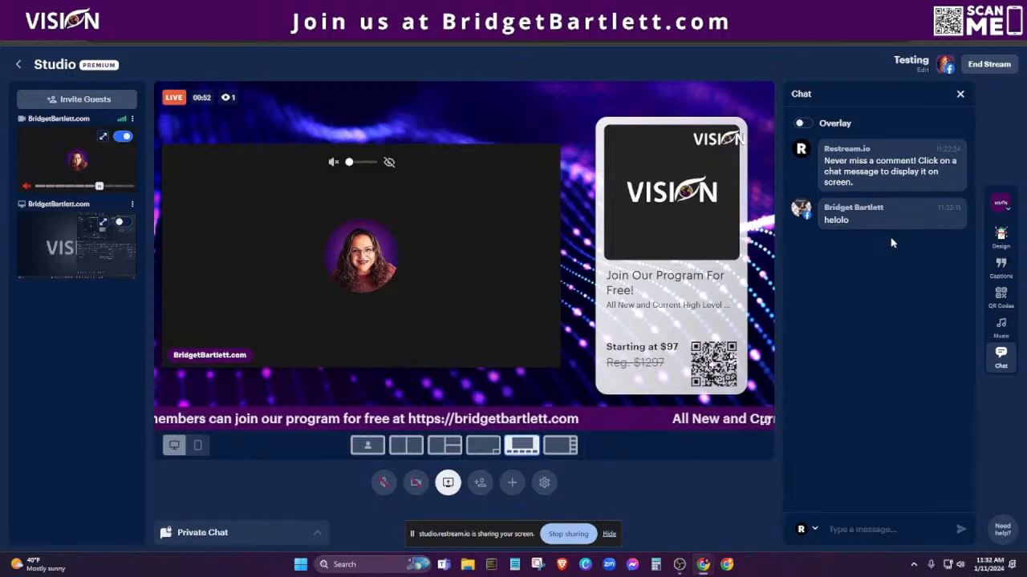
{"action": "mouse_move", "coordinate": [891, 222]}
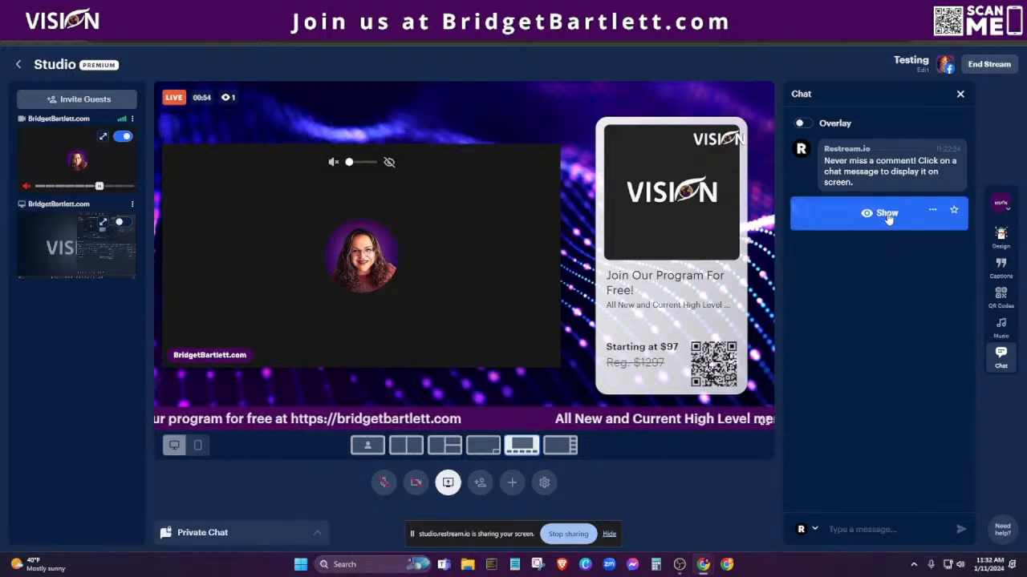
{"action": "left_click", "coordinate": [885, 214]}
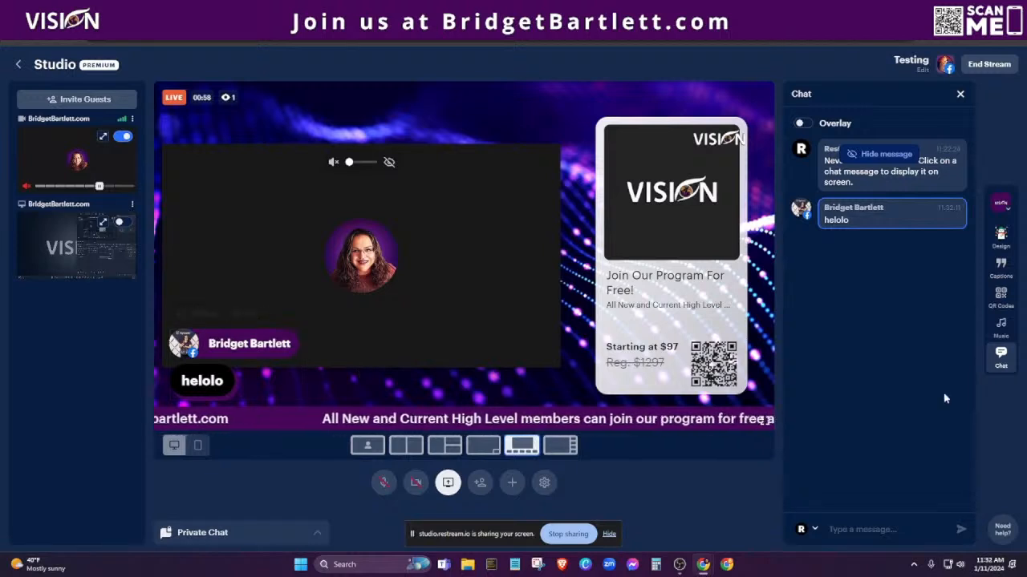
{"action": "mouse_move", "coordinate": [888, 219]}
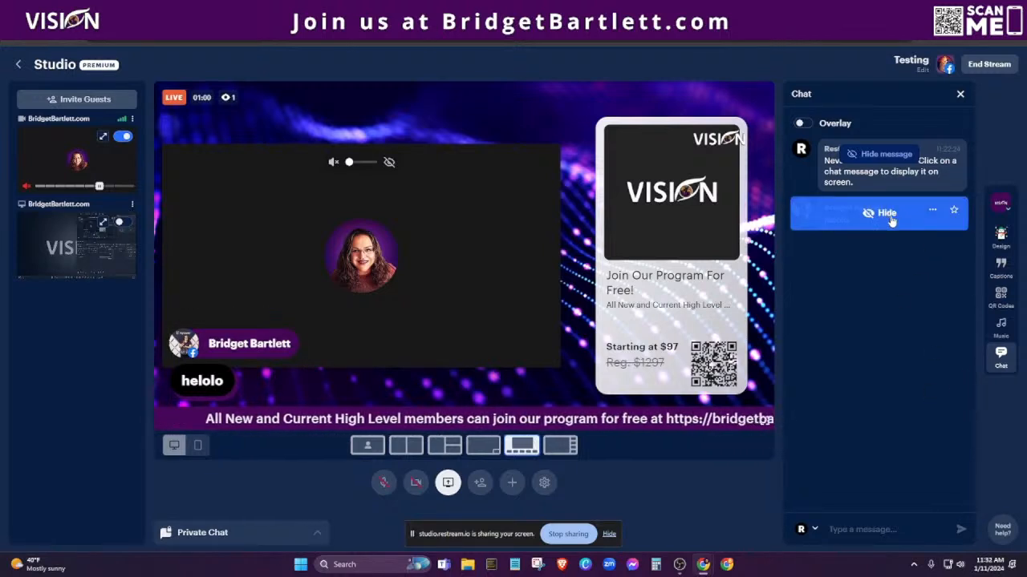
{"action": "left_click", "coordinate": [888, 216]}
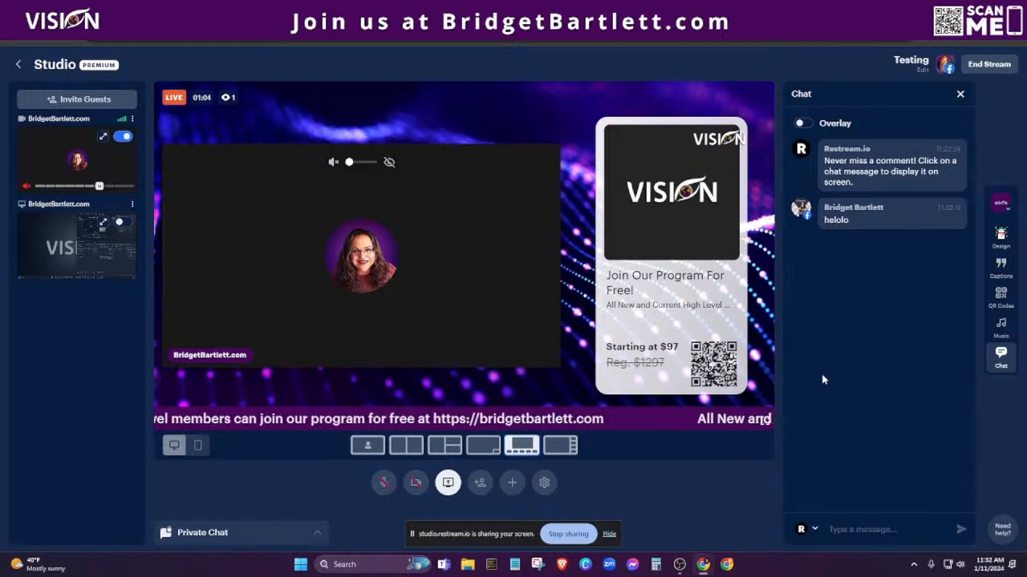
{"action": "left_click", "coordinate": [986, 66]}
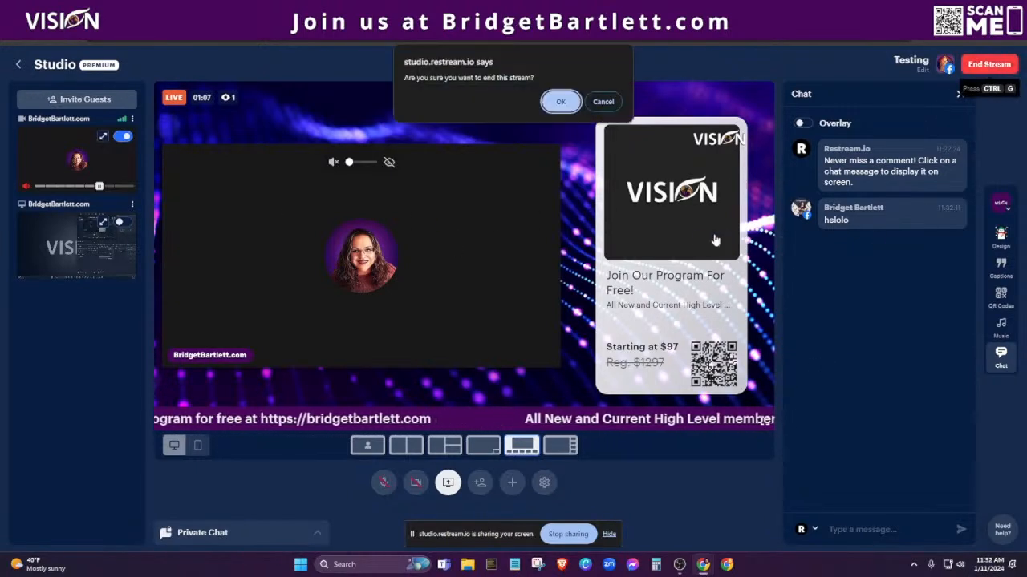
Confirm ending the stream, check Facebook, and glance at the Recordings dropdown.
{"action": "left_click", "coordinate": [562, 103]}
{"action": "key", "text": "alt+Tab"}
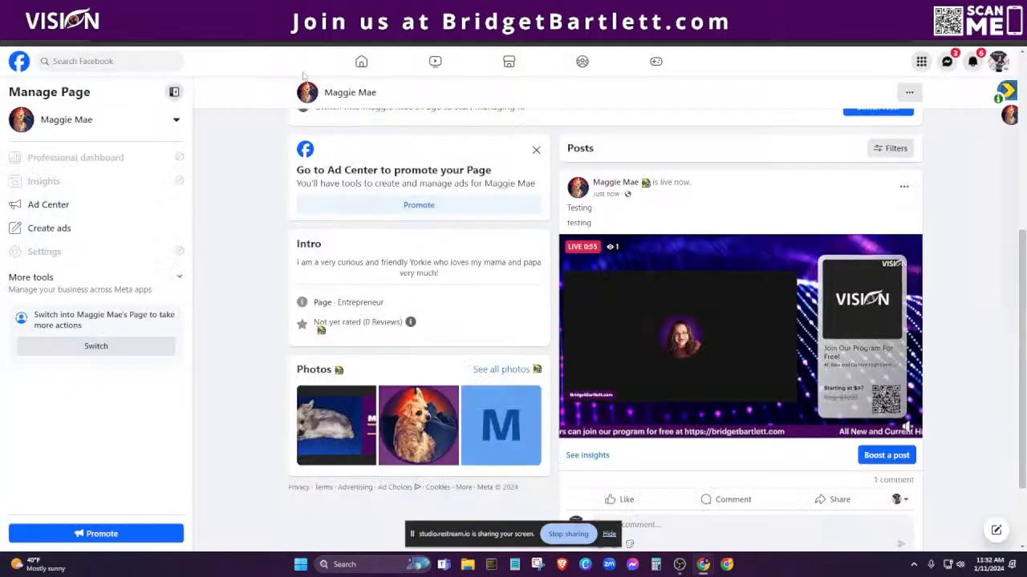
{"action": "key", "text": "alt+Tab"}
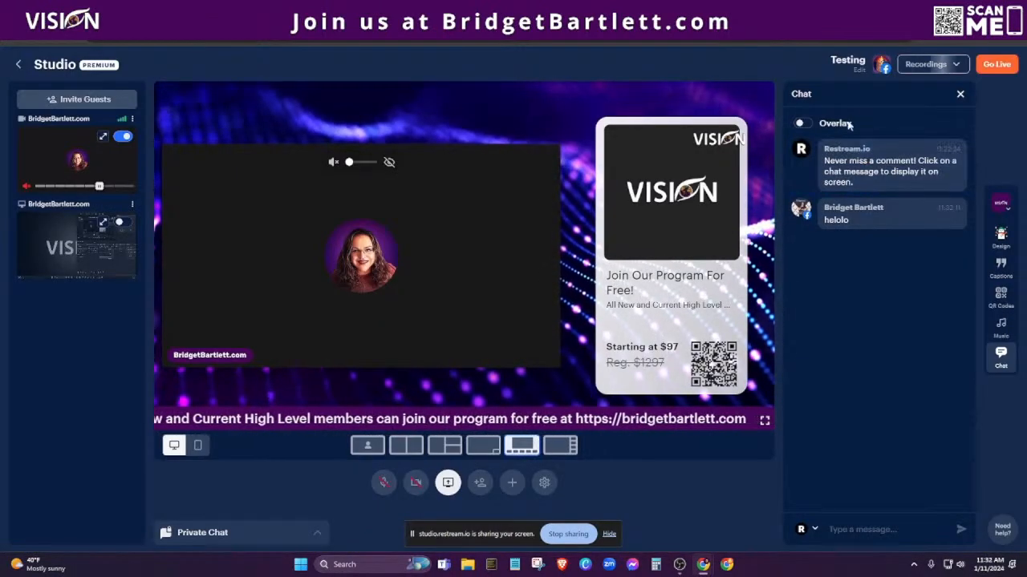
{"action": "left_click", "coordinate": [929, 66]}
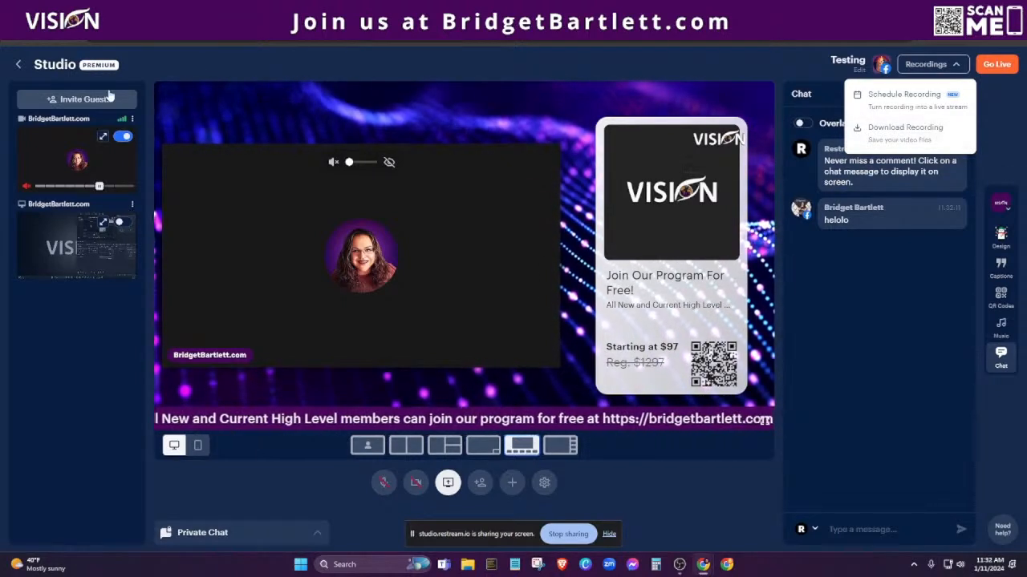
{"action": "left_click", "coordinate": [19, 65]}
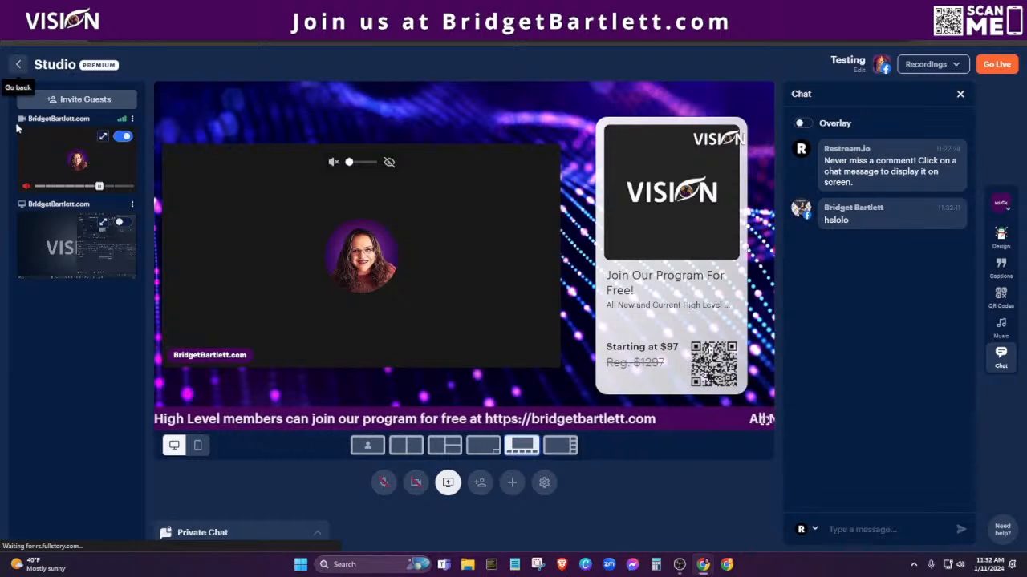
Leave the studio and open the newest Testing recording's Trim & Save editor in Video Storage, then close it.
{"action": "left_click", "coordinate": [19, 66]}
{"action": "left_click", "coordinate": [15, 141]}
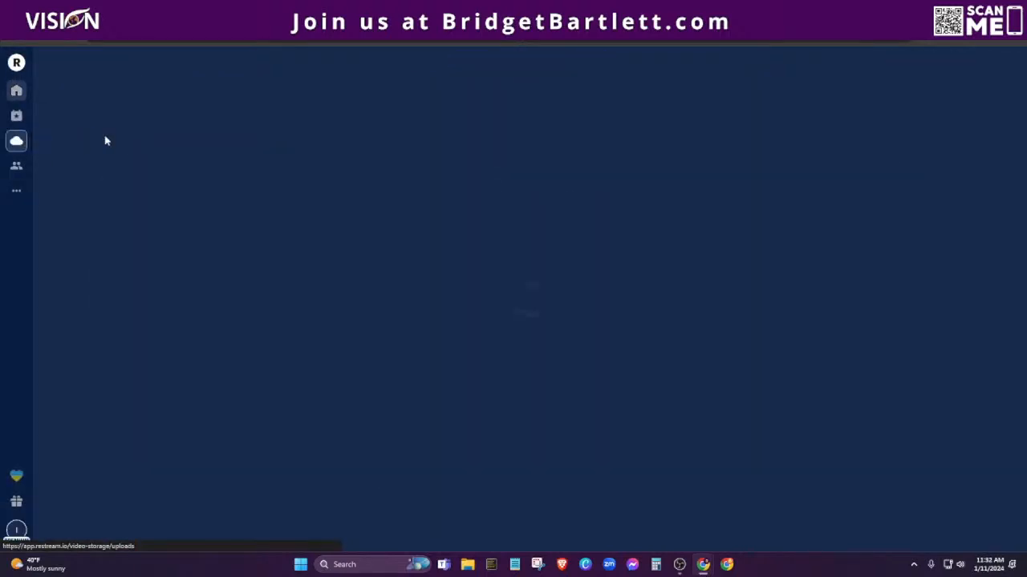
{"action": "left_click", "coordinate": [165, 96]}
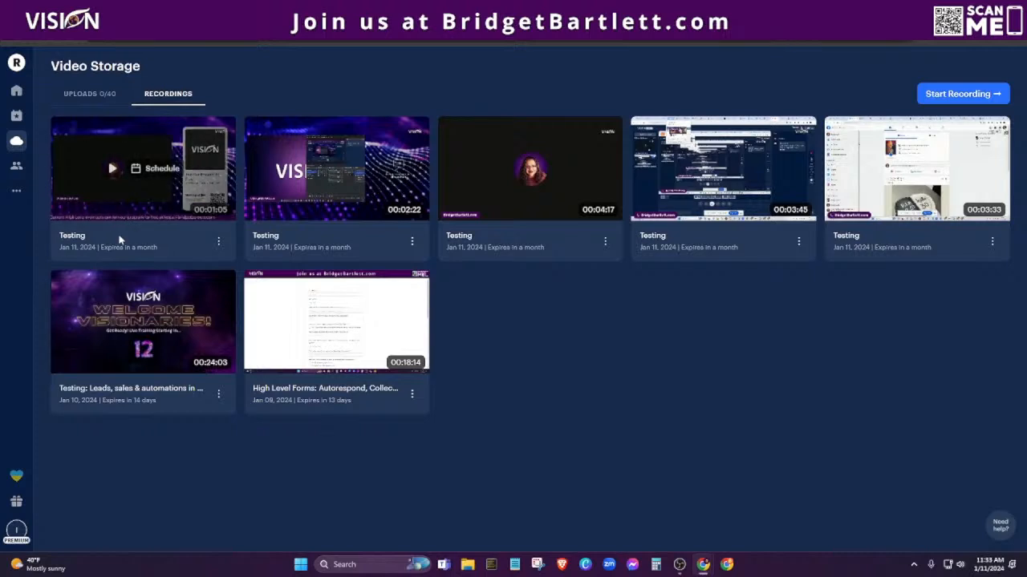
{"action": "left_click", "coordinate": [218, 242]}
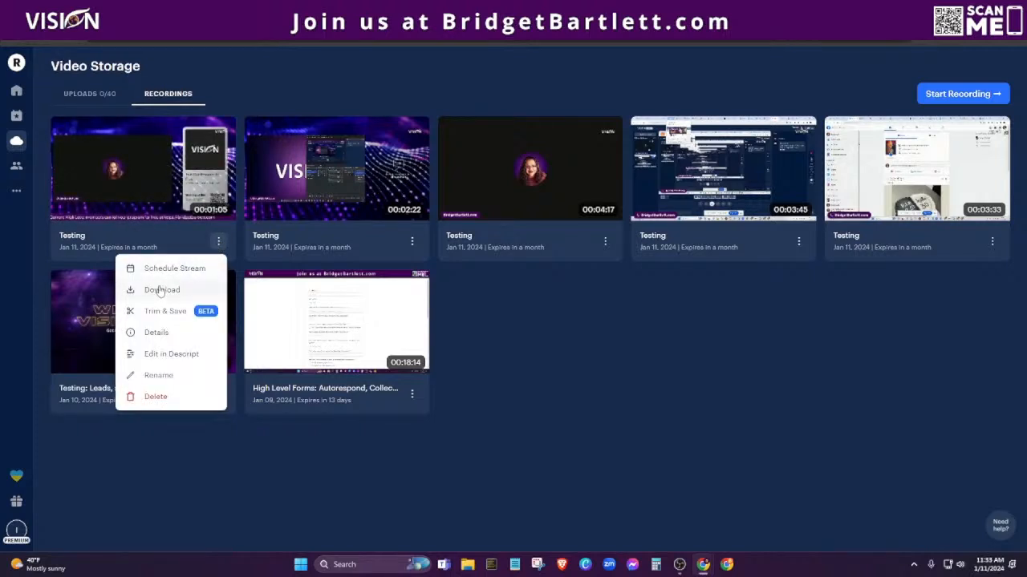
{"action": "left_click", "coordinate": [161, 318]}
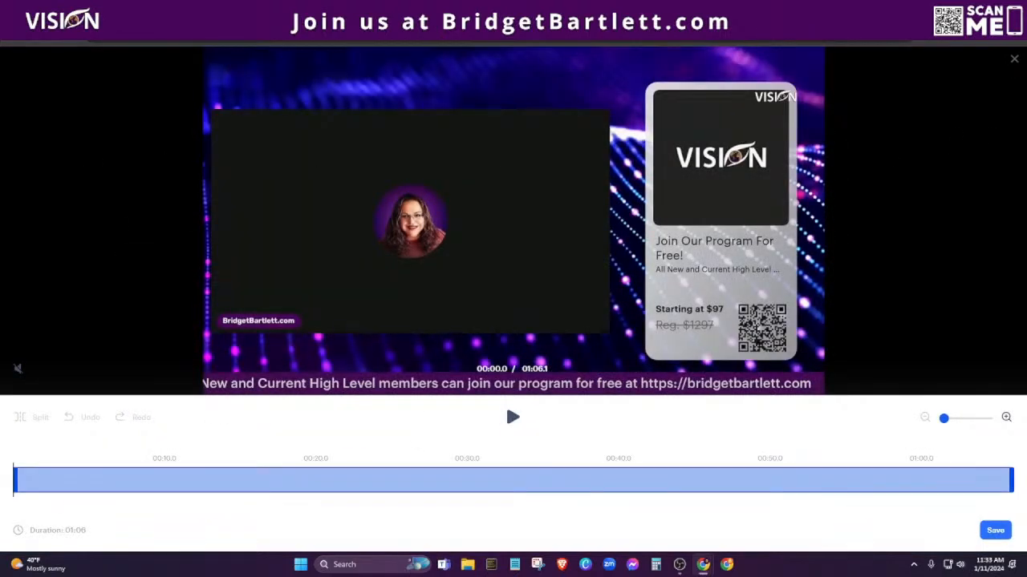
{"action": "left_click", "coordinate": [1017, 64]}
Reopen the recording's options, then switch to the Chrome window showing Restream's homepage.
{"action": "left_click", "coordinate": [218, 243]}
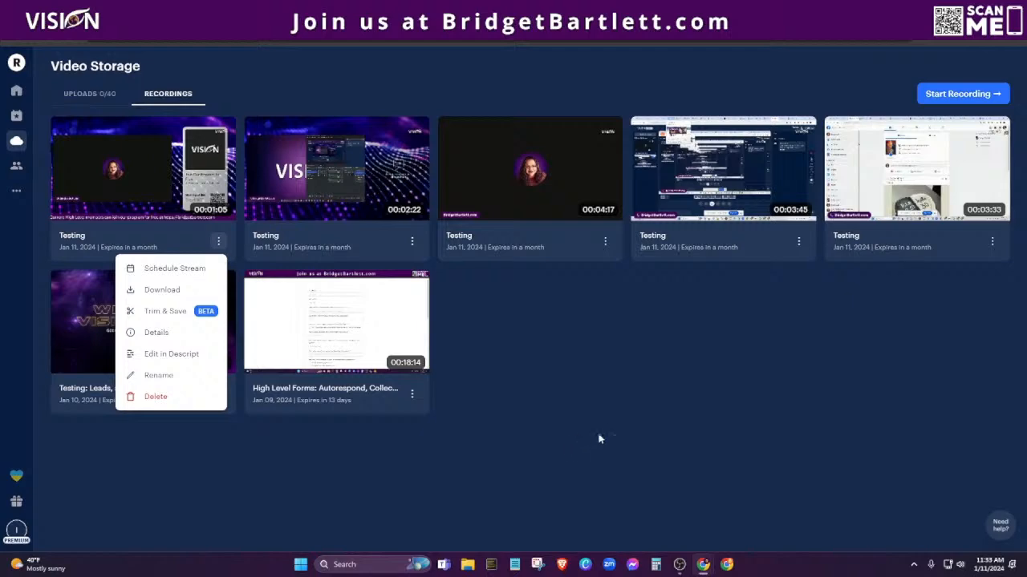
{"action": "mouse_move", "coordinate": [705, 568]}
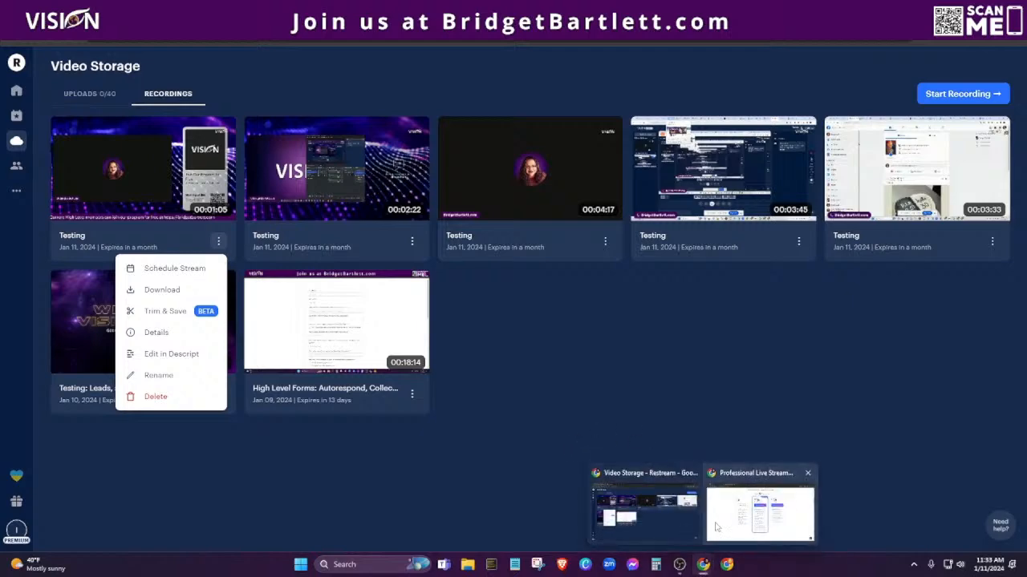
{"action": "left_click", "coordinate": [770, 514]}
{"action": "scroll", "coordinate": [152, 273], "scroll_direction": "up", "scroll_amount": 10}
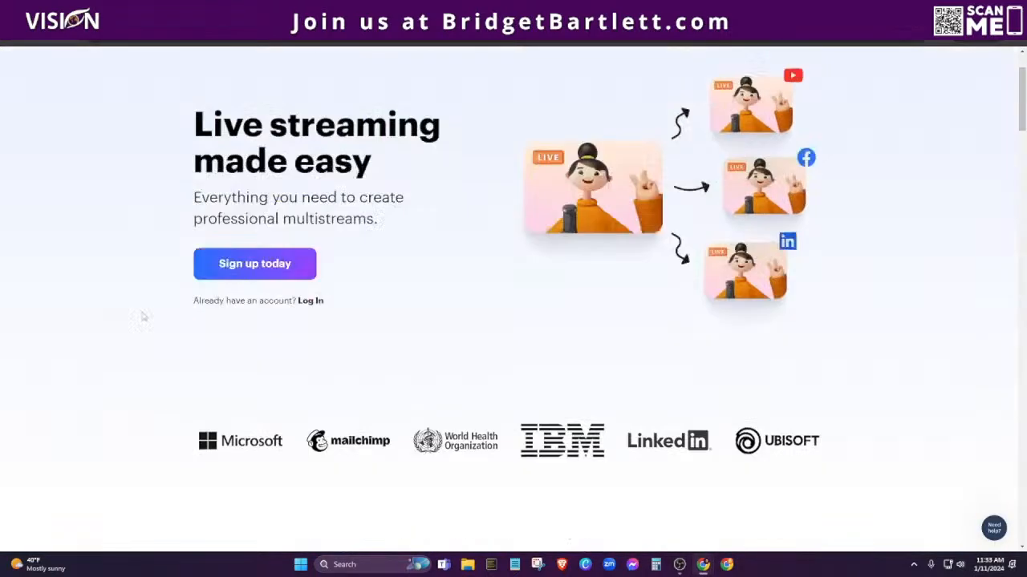